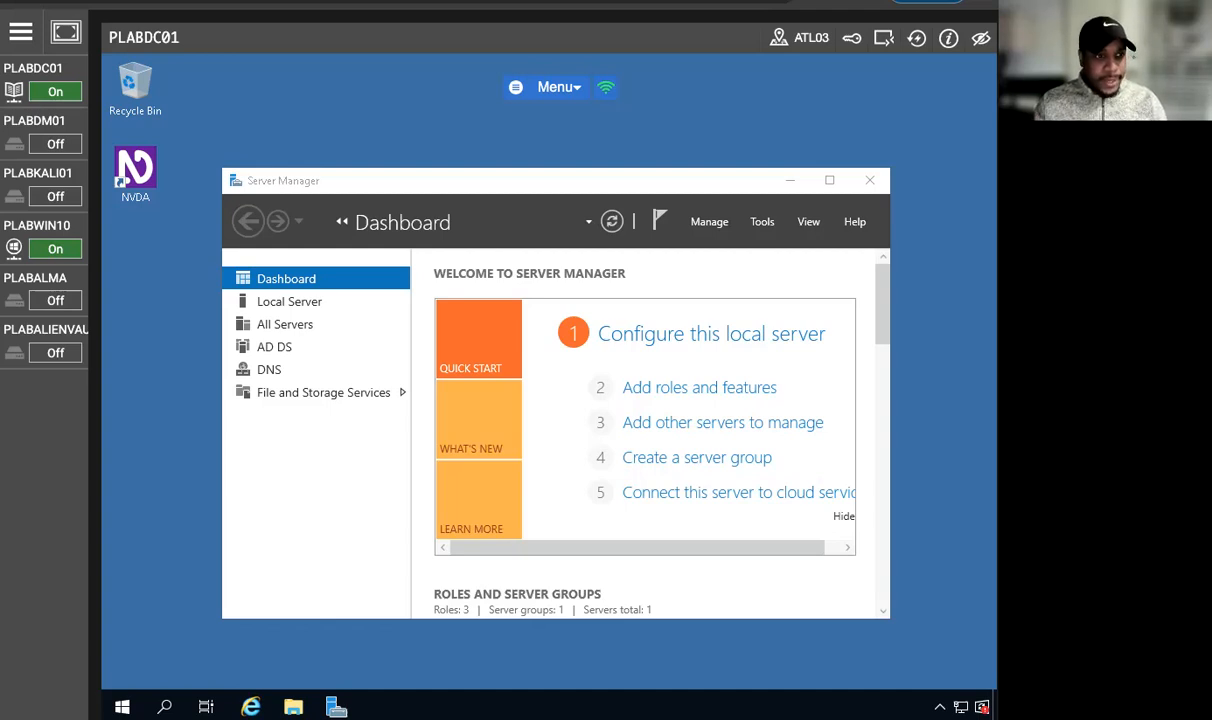
# Step: Switch to the PLABWIN10 machine and open Event Viewer
pyautogui.click(47, 228)
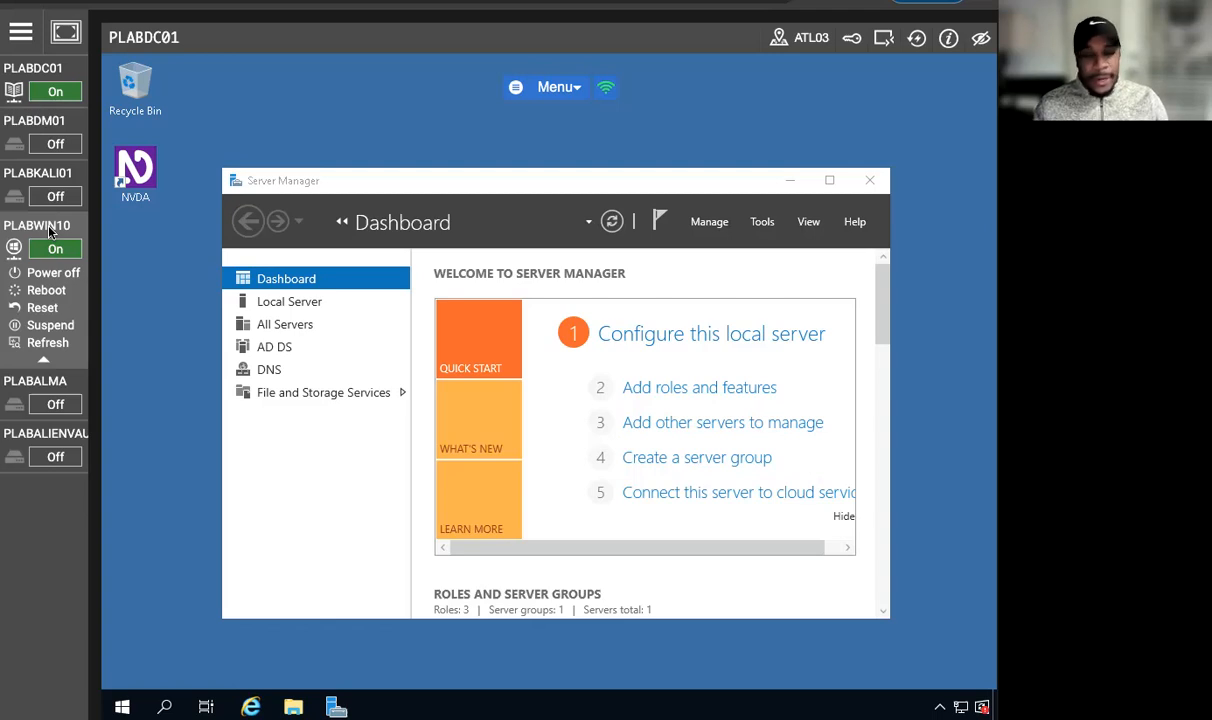
pyautogui.click(50, 230)
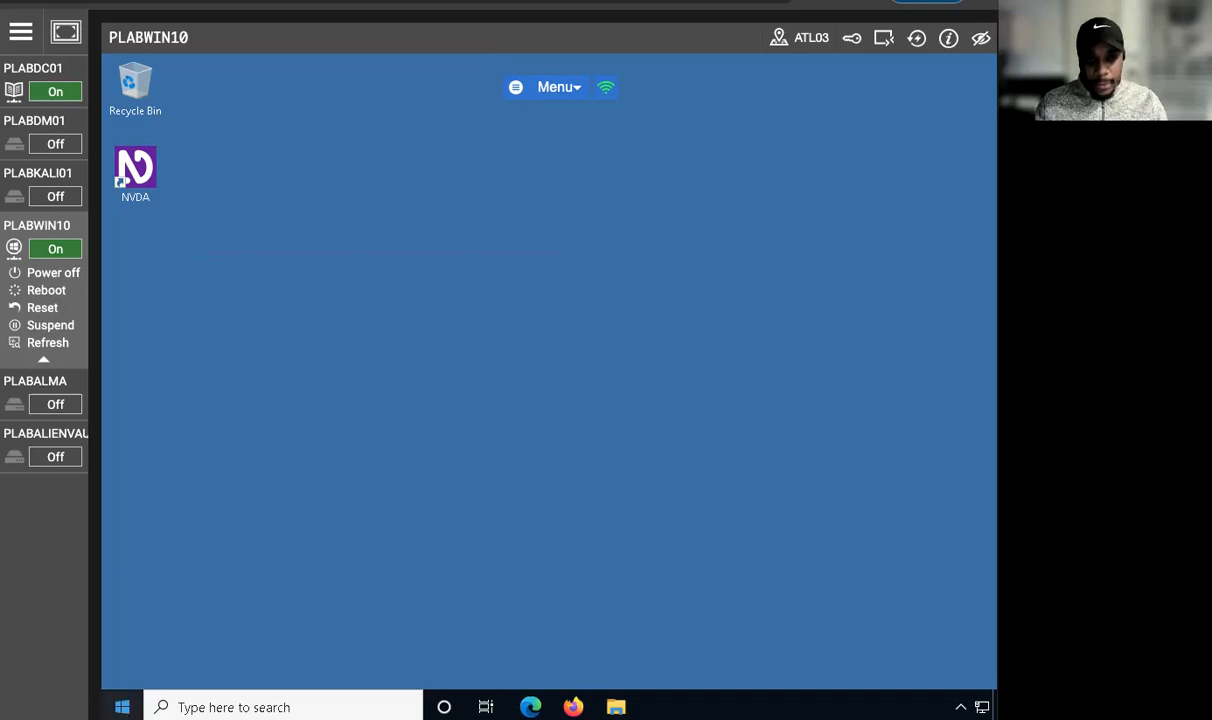
pyautogui.rightClick(122, 707)
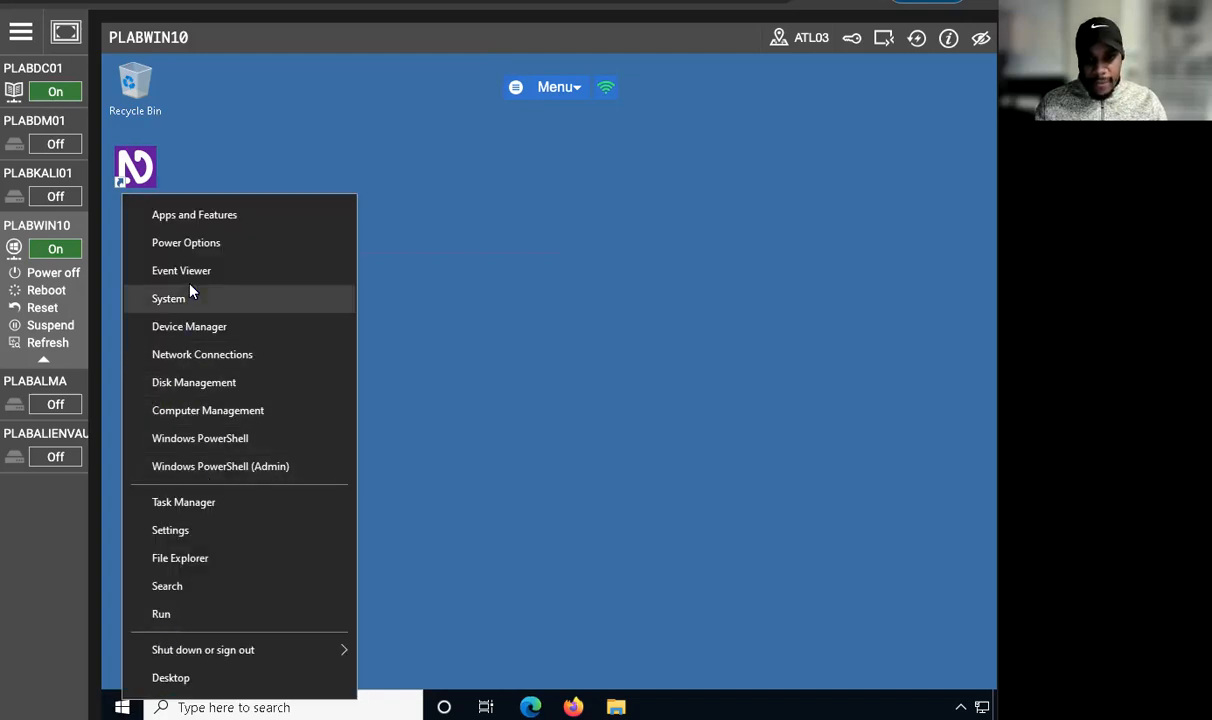
pyautogui.click(160, 296)
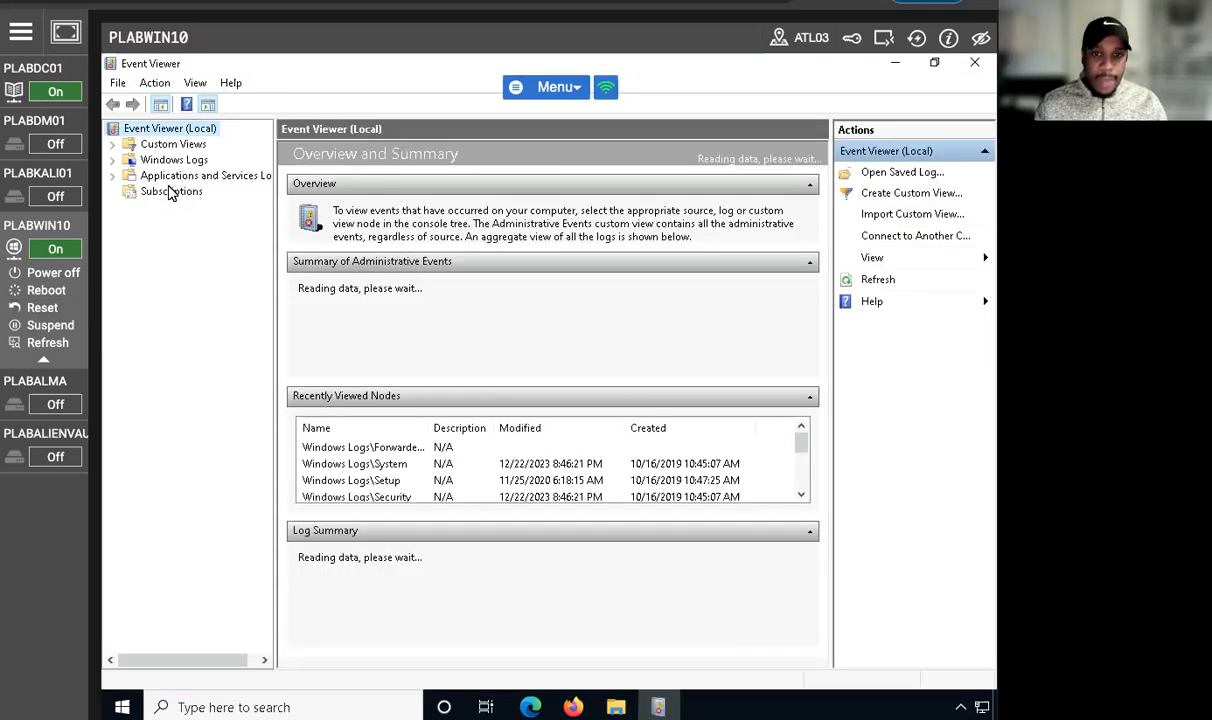
# Step: Expand Windows Logs and look through the Application, Security, Setup and System logs
pyautogui.click(113, 161)
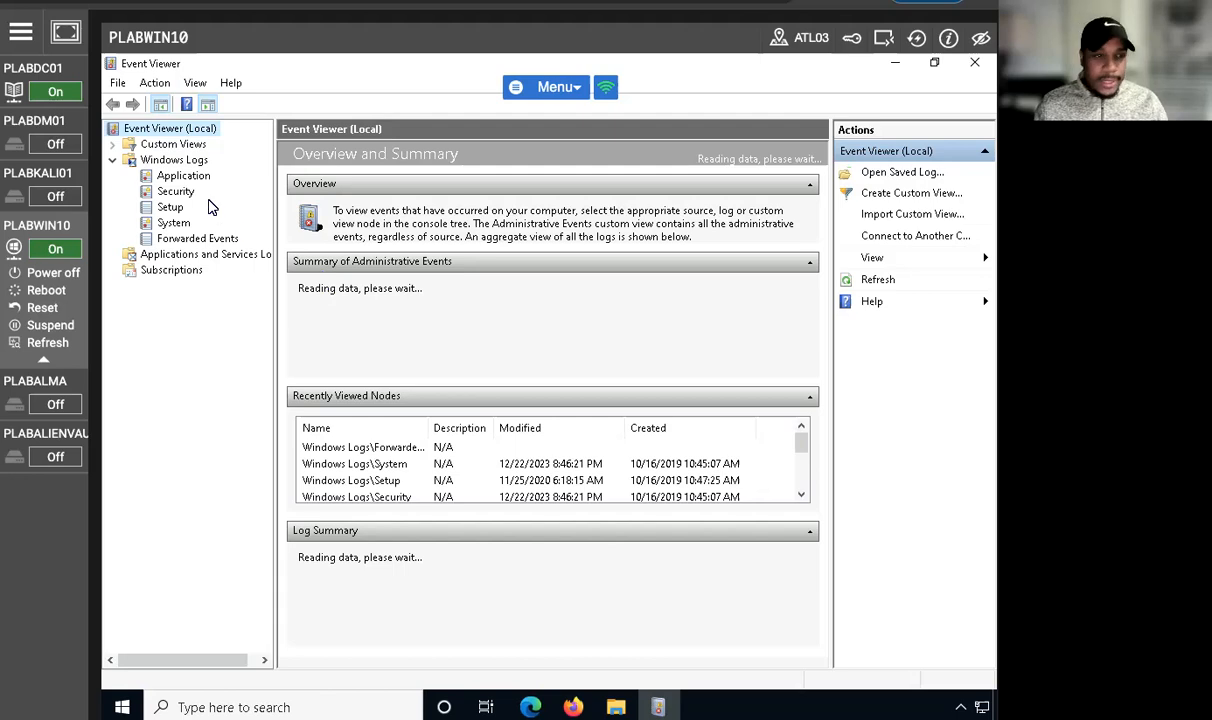
pyautogui.click(181, 177)
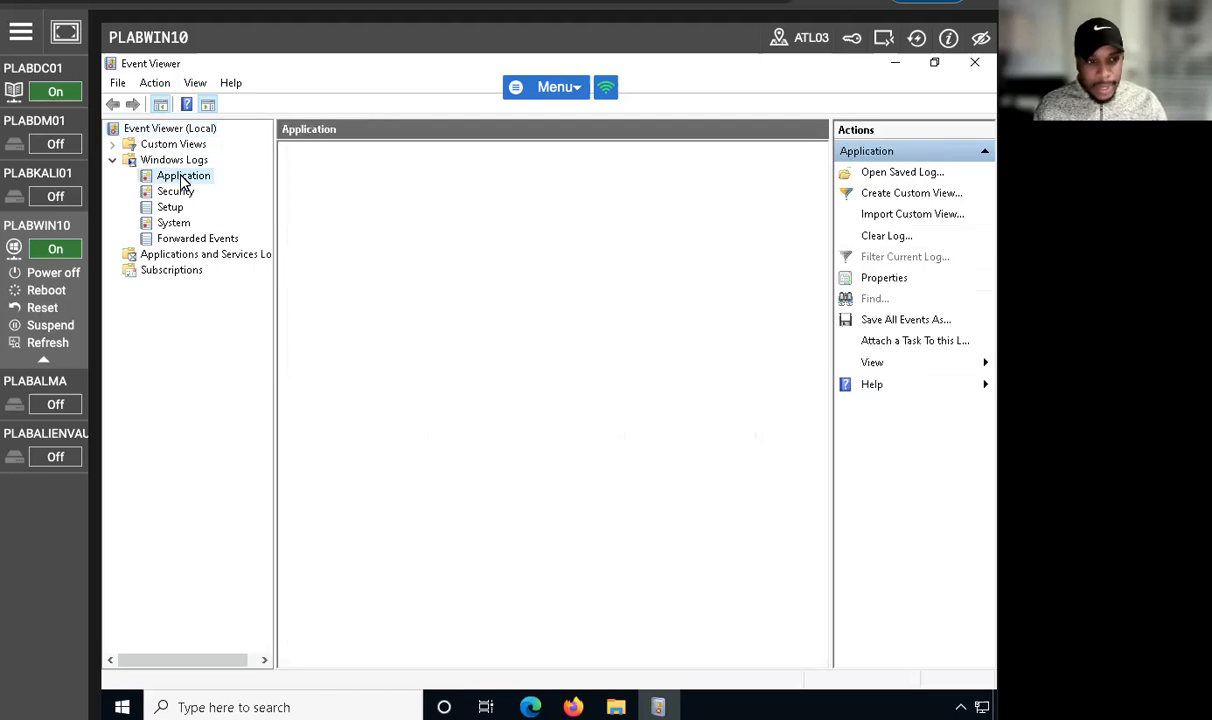
pyautogui.click(179, 192)
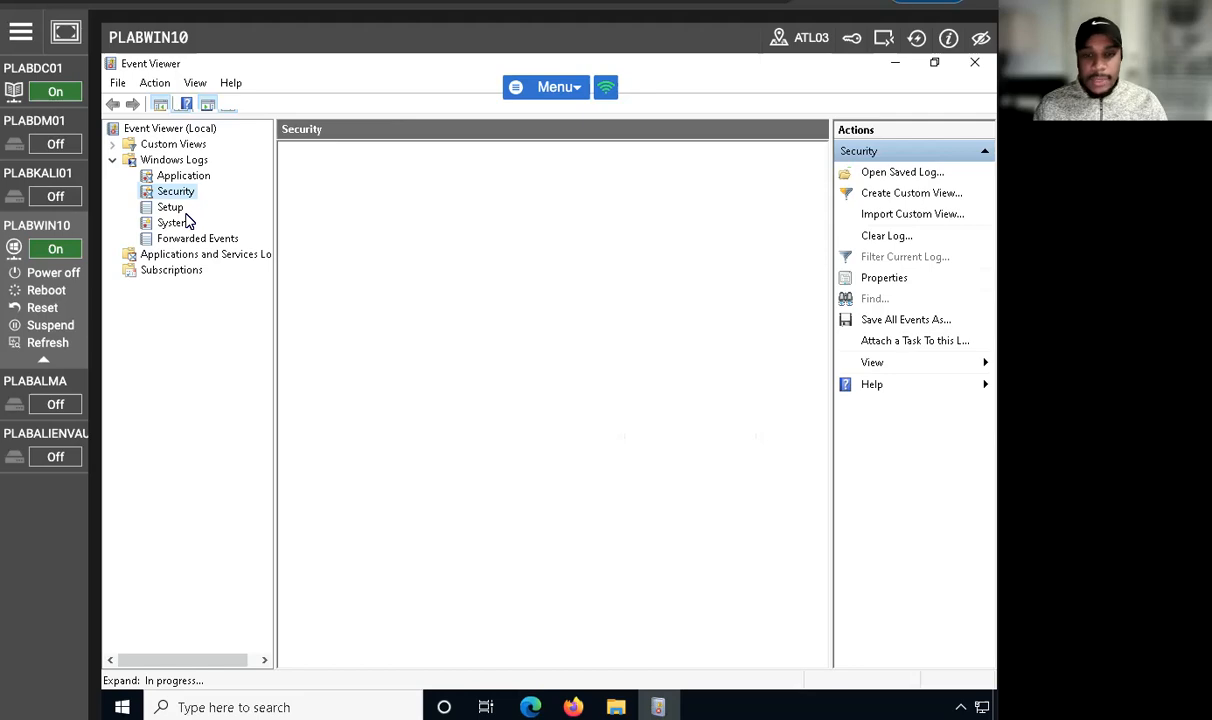
pyautogui.click(177, 209)
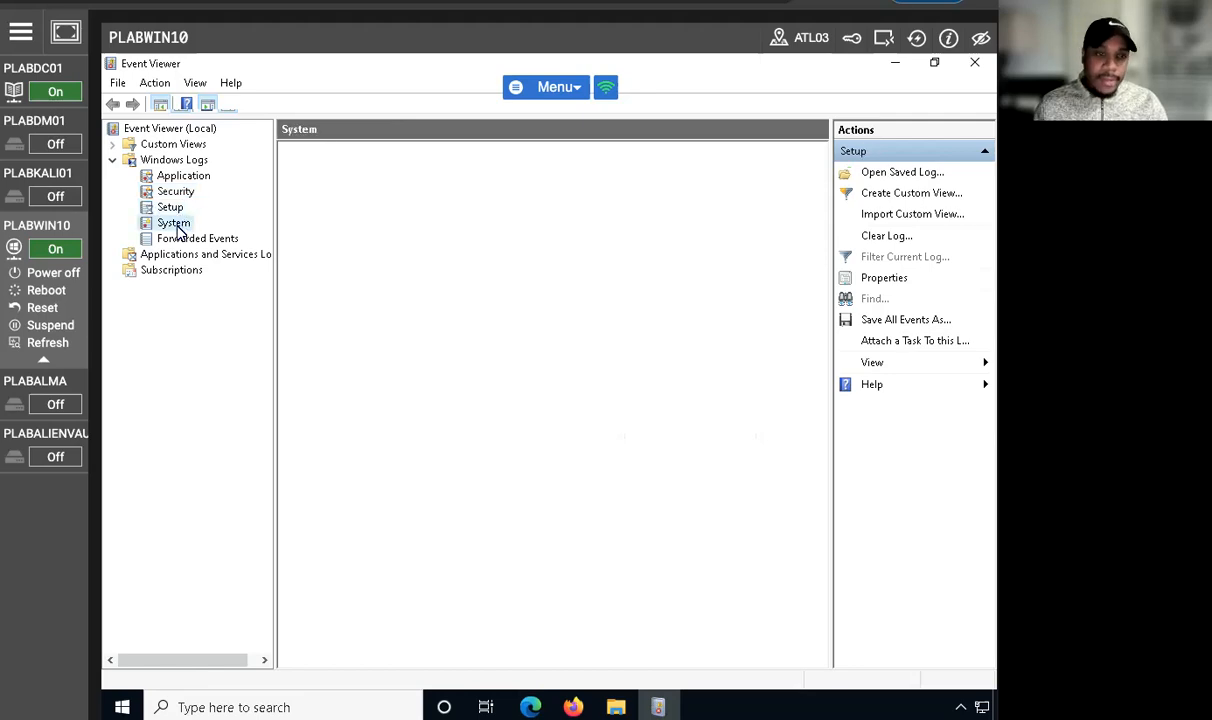
pyautogui.click(177, 225)
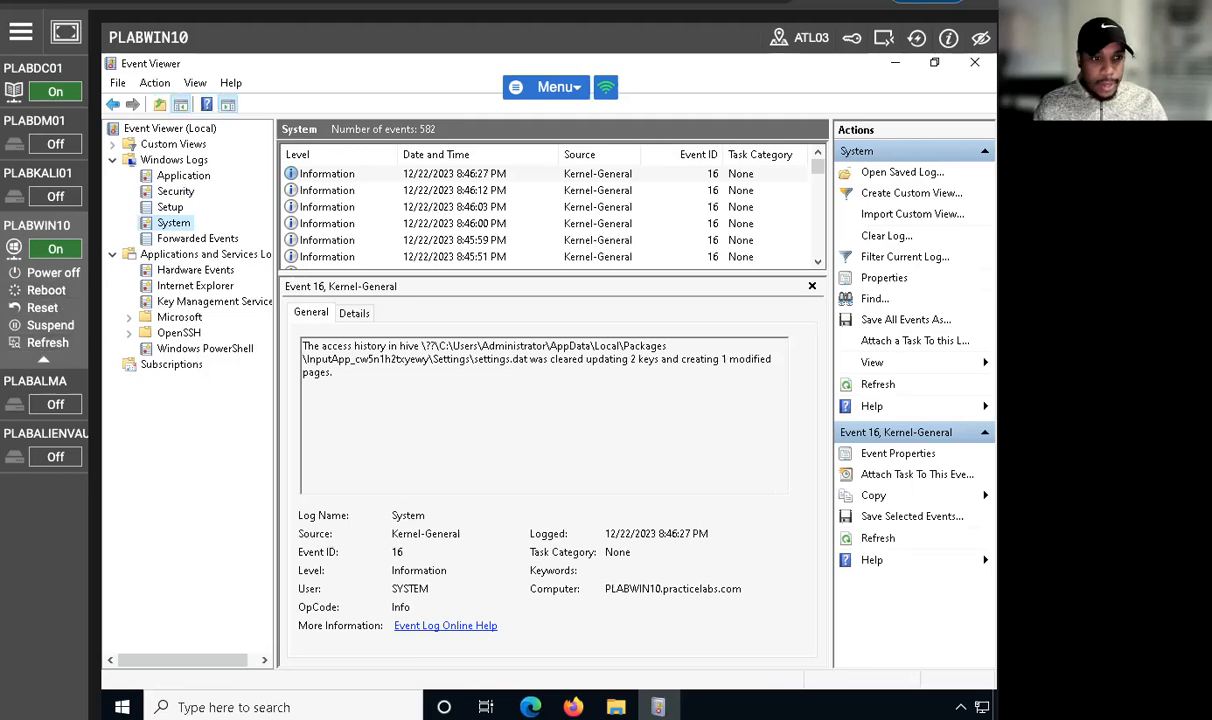
pyautogui.click(165, 177)
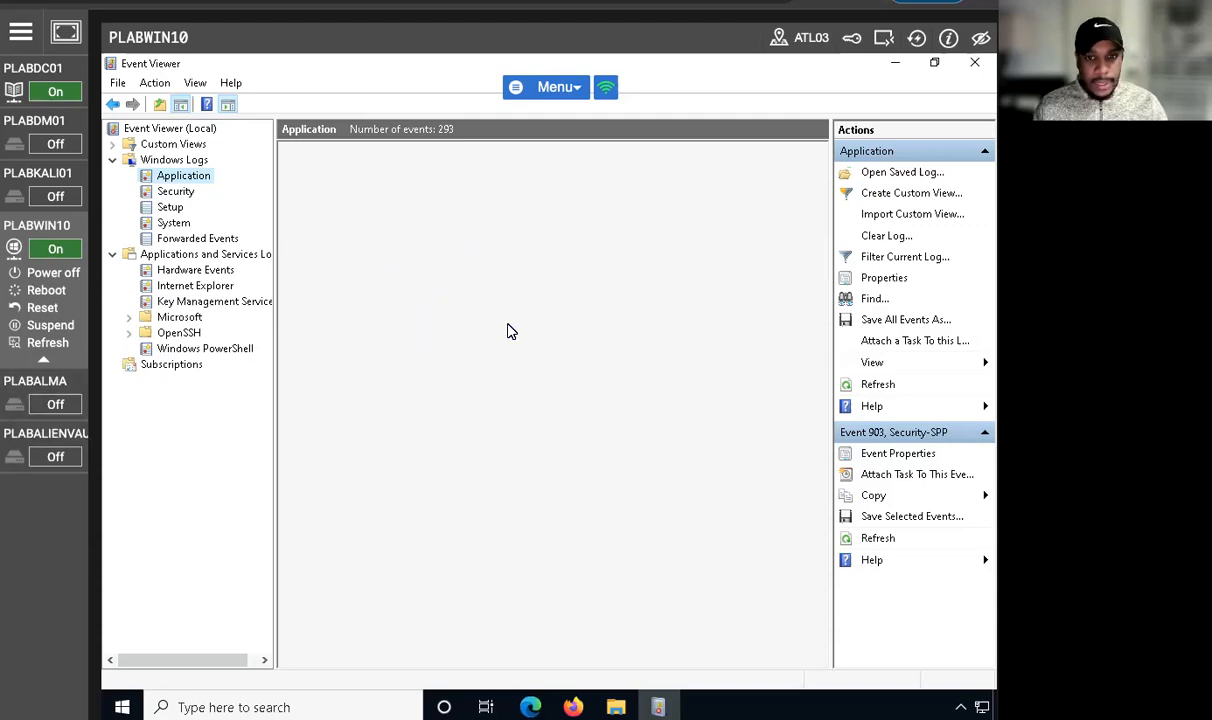
pyautogui.click(177, 224)
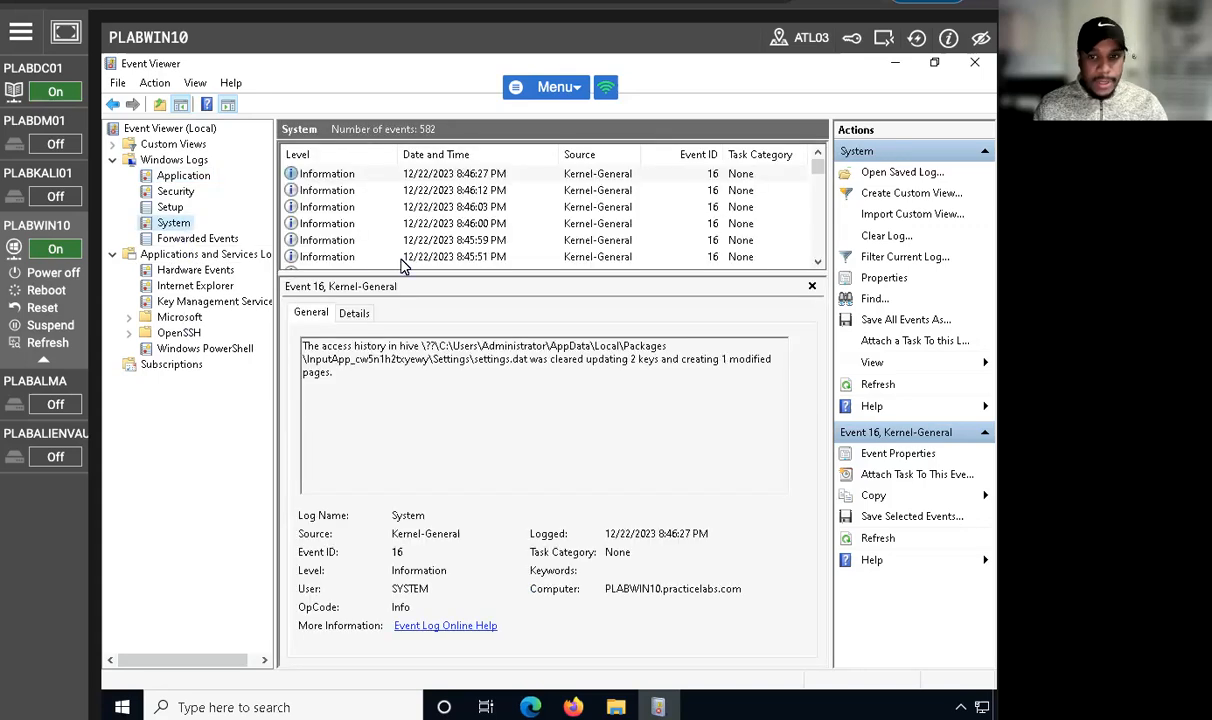
pyautogui.click(182, 182)
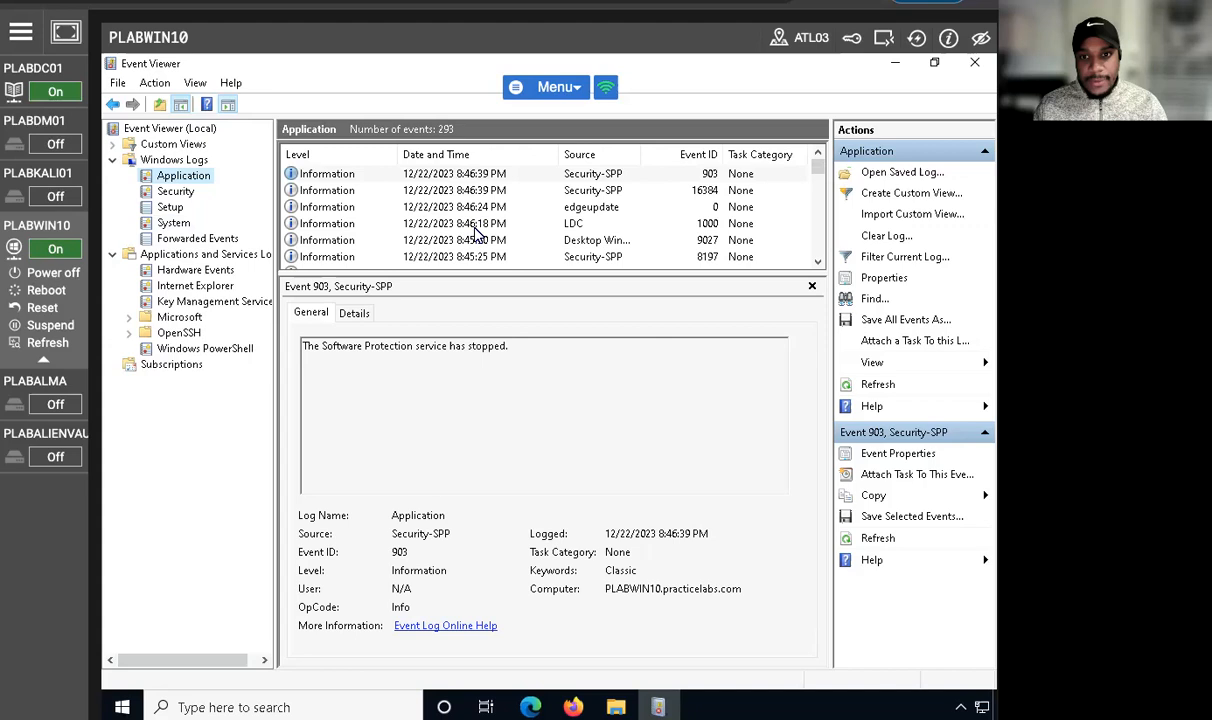
pyautogui.click(172, 192)
pyautogui.click(170, 208)
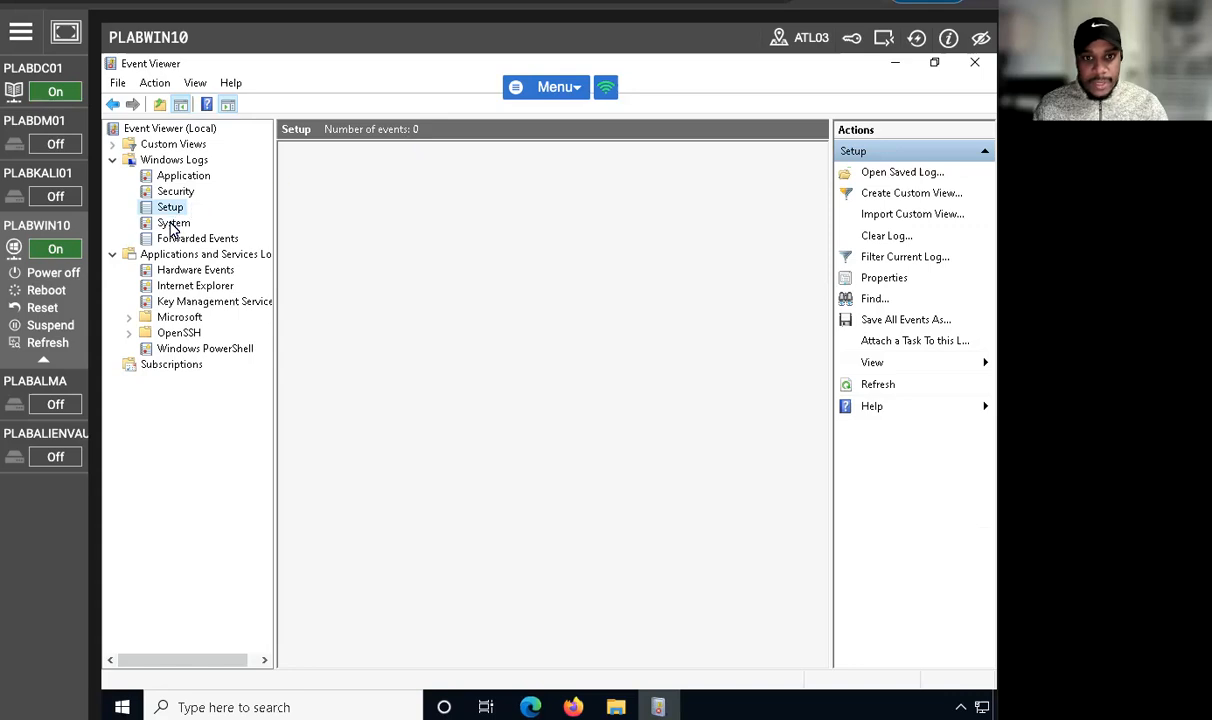
pyautogui.click(173, 223)
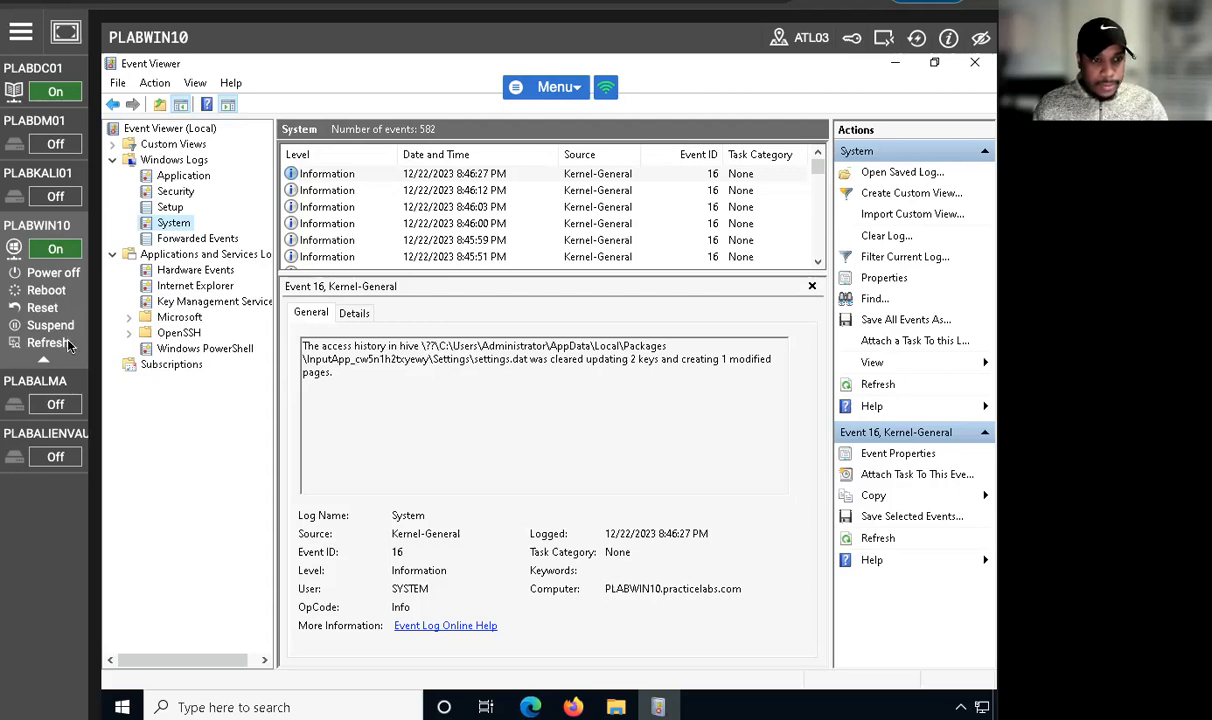
# Step: Find the DistributedCOM warning in the System log and read its general description and event details
pyautogui.click(364, 223)
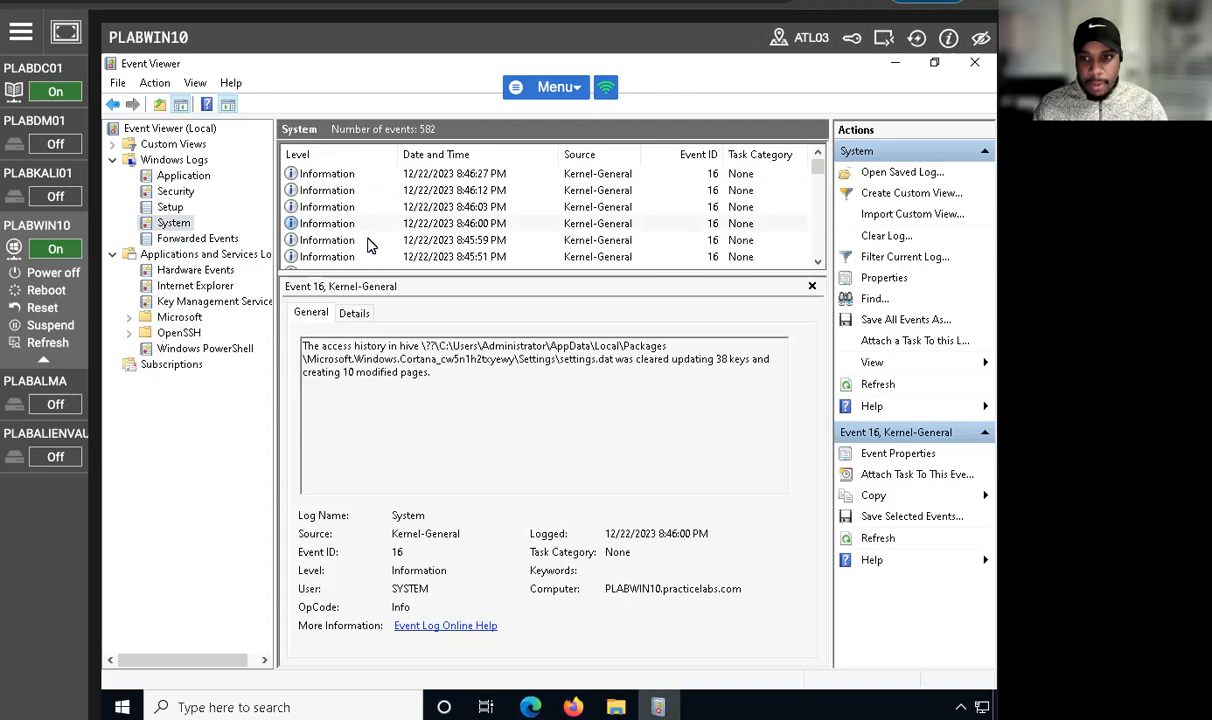
pyautogui.scroll(-5, 366, 245)
pyautogui.scroll(2, 371, 246)
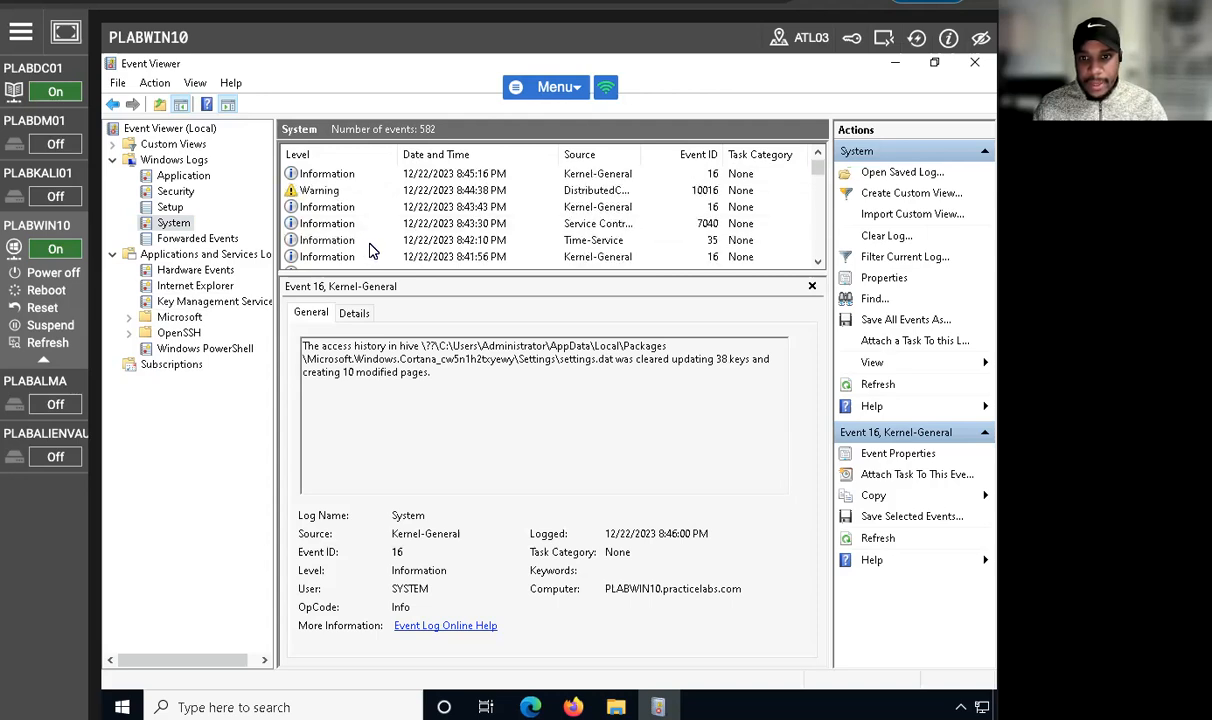
pyautogui.click(320, 190)
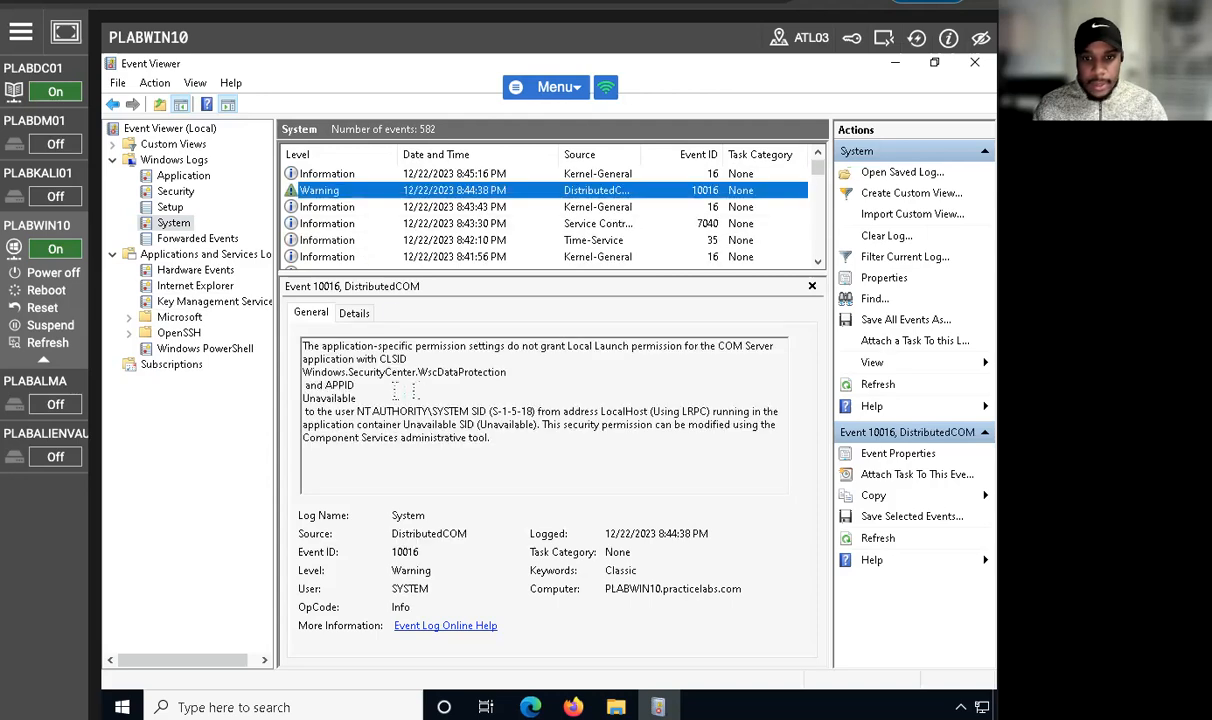
pyautogui.moveTo(302, 344); pyautogui.dragTo(592, 432)
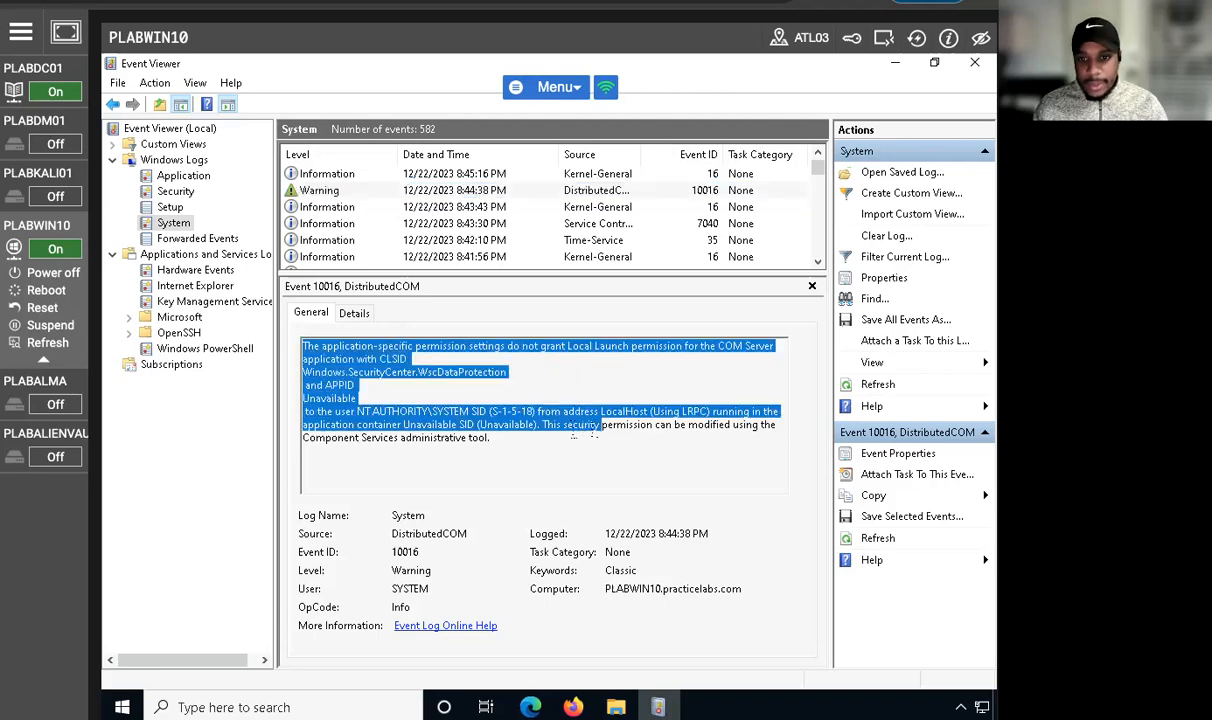
pyautogui.click(358, 420)
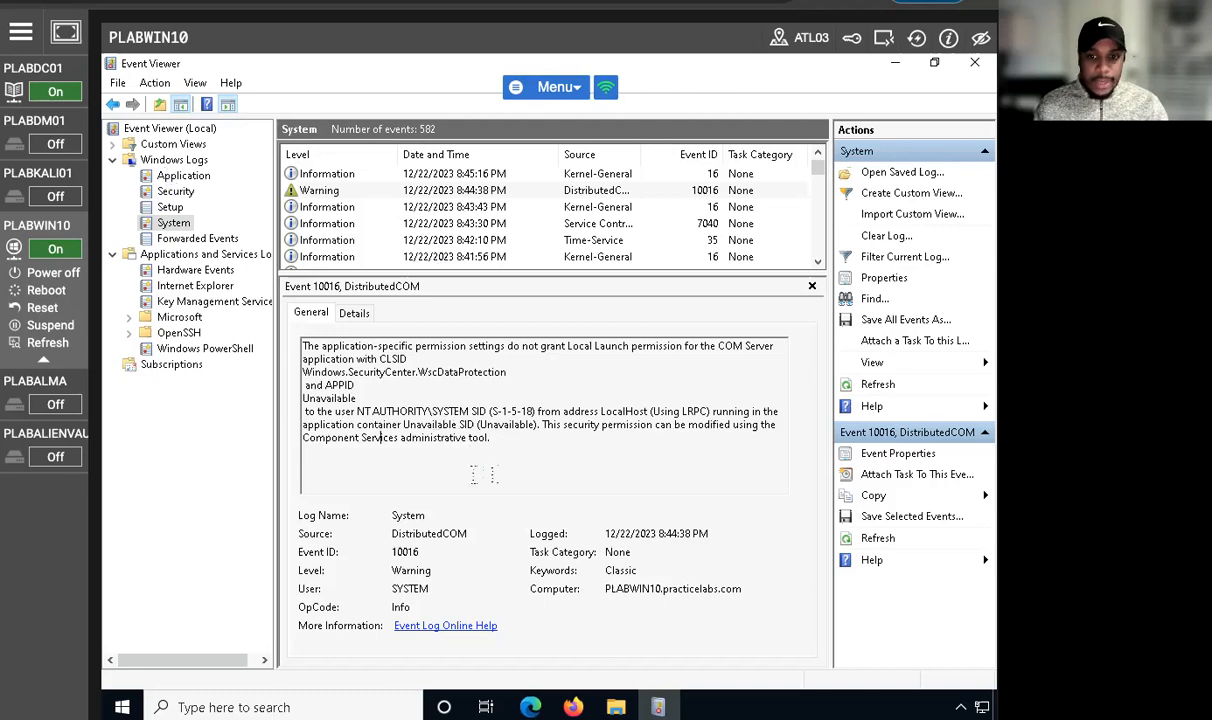
pyautogui.click(352, 313)
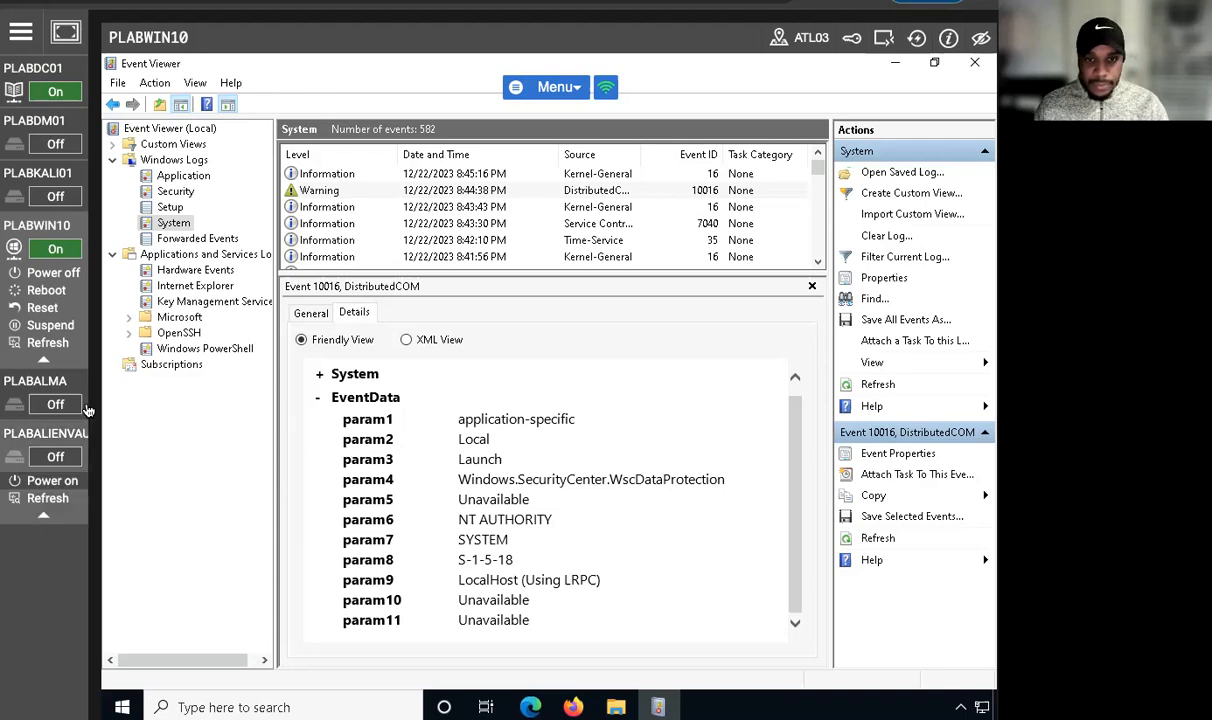
# Step: View Applications and Services Logs, including the Hardware Events and Internet Explorer logs
pyautogui.click(170, 254)
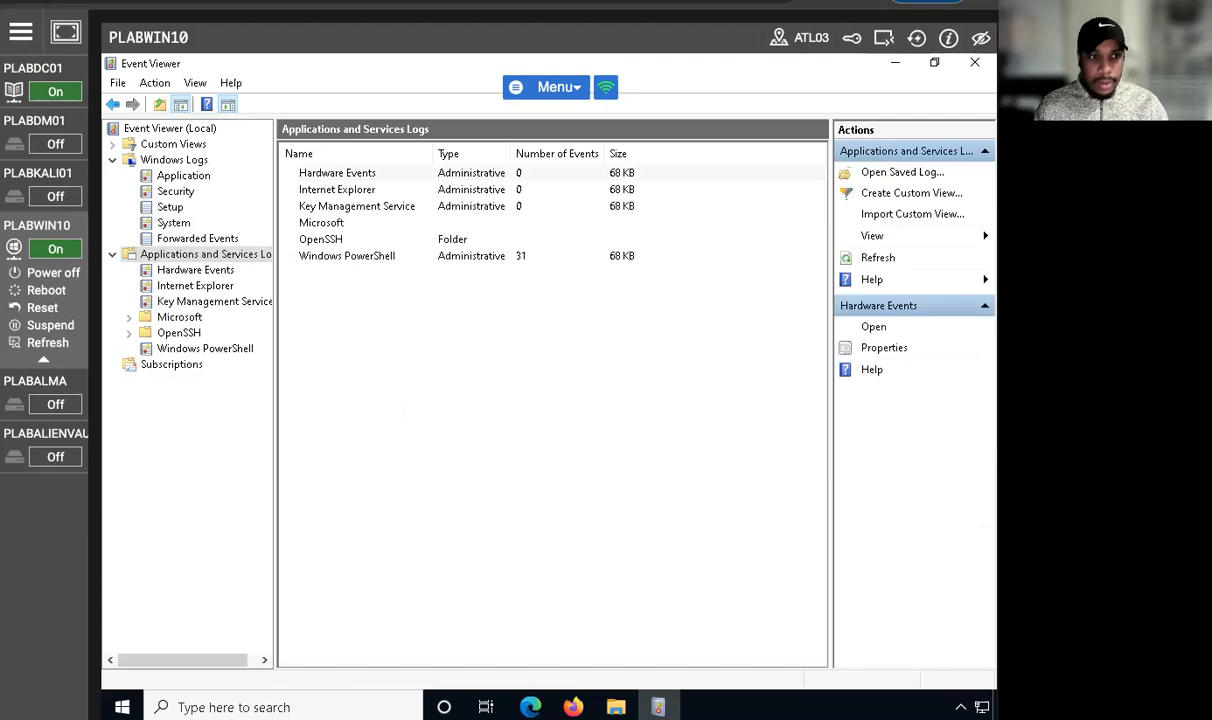
pyautogui.click(350, 190)
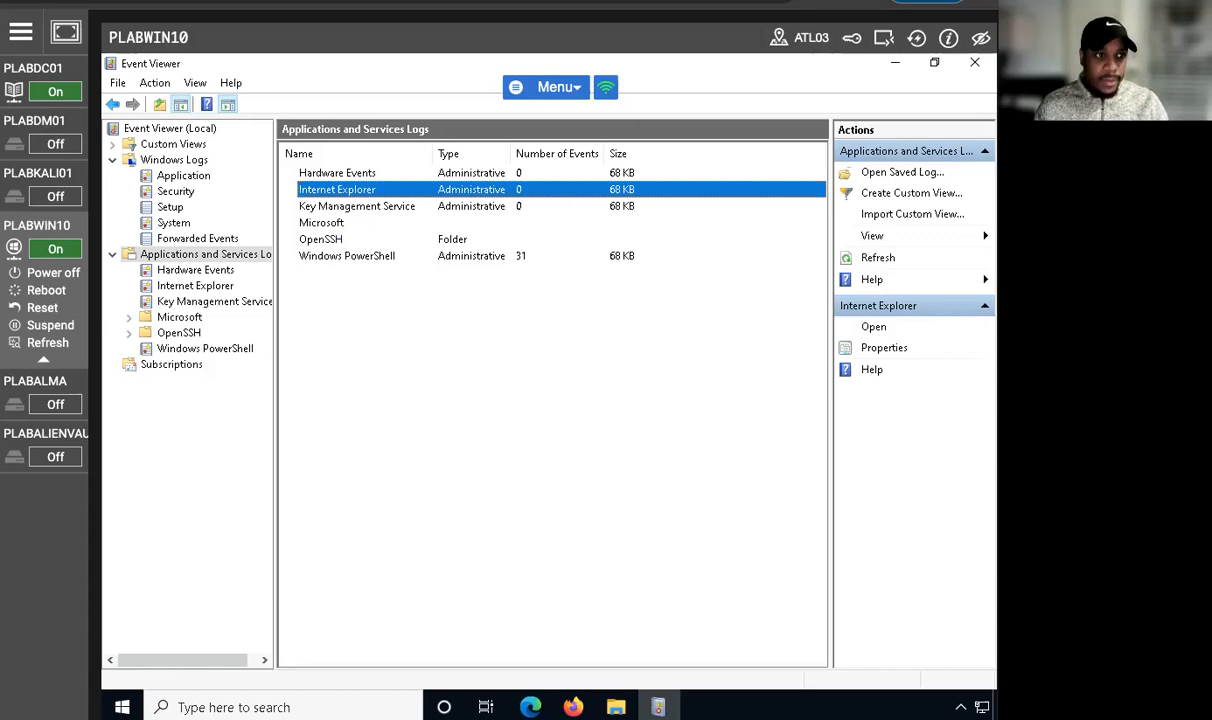
pyautogui.click(194, 268)
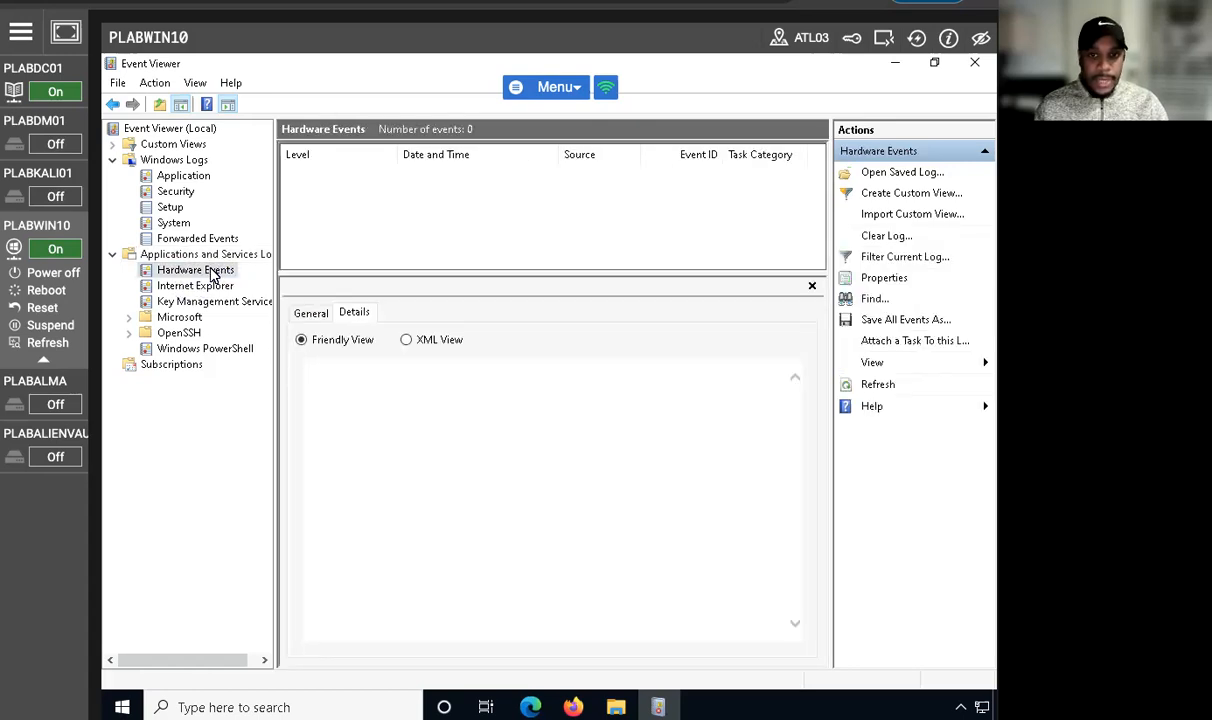
pyautogui.click(200, 287)
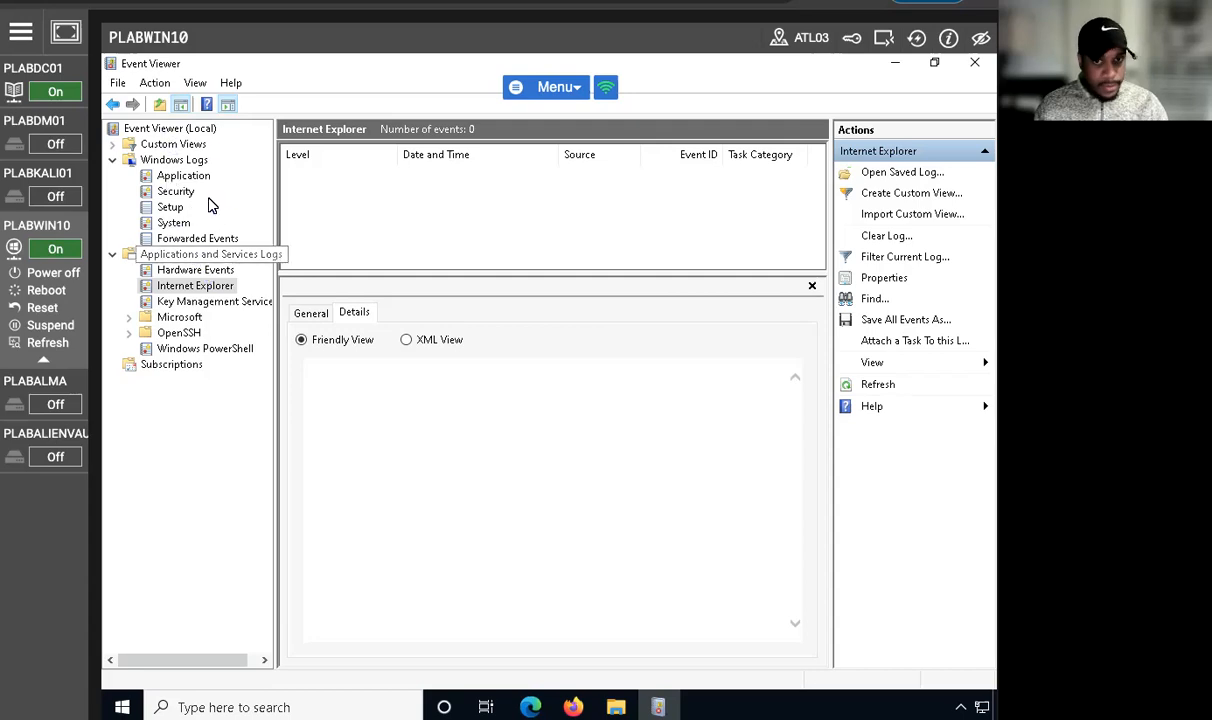
# Step: Review the Security and Application logs again, then close Event Viewer
pyautogui.click(176, 192)
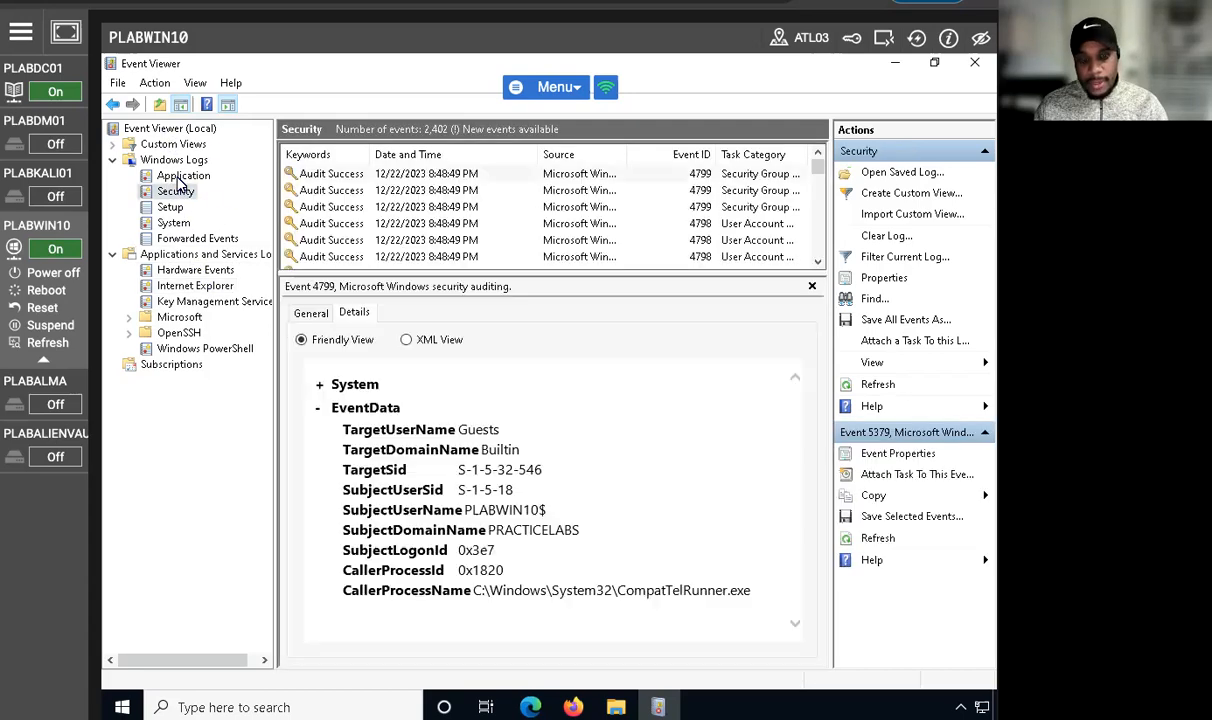
pyautogui.click(186, 177)
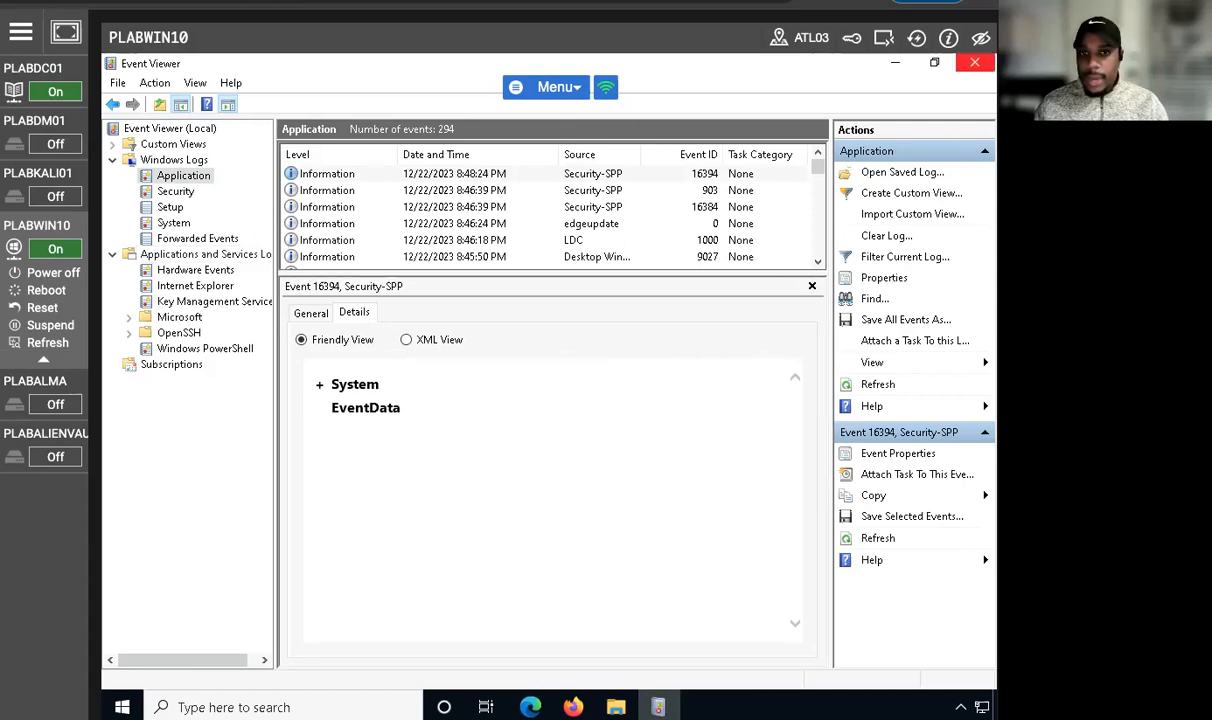
pyautogui.click(975, 62)
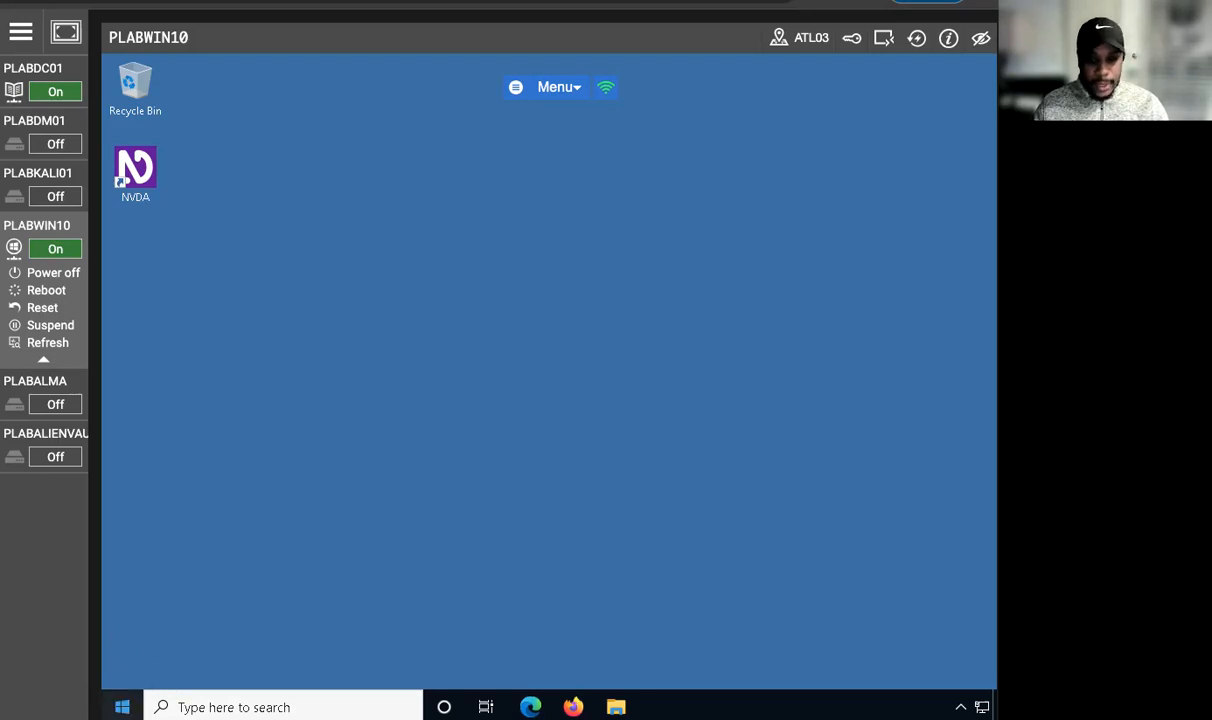
# Step: Use the Run dialog to open %windir%/system32/logfiles, view the folder's contents and close its window
pyautogui.rightClick(122, 707)
pyautogui.click(181, 622)
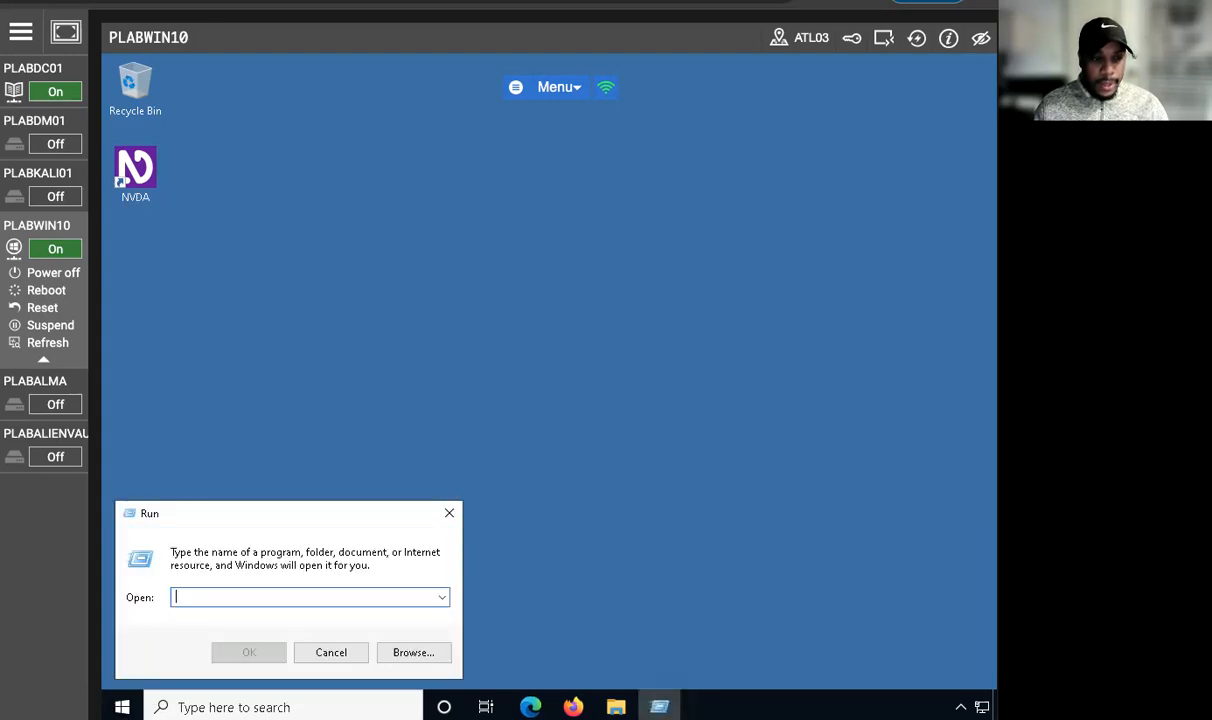
pyautogui.write('%windir')
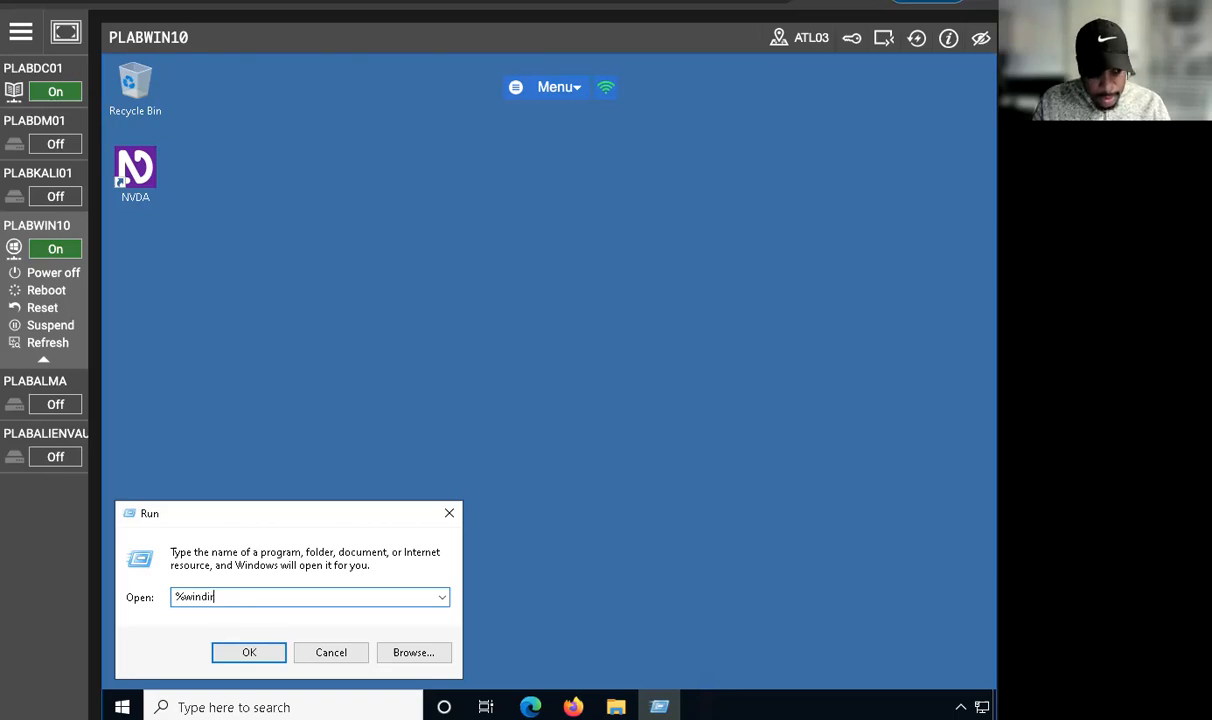
pyautogui.write('%')
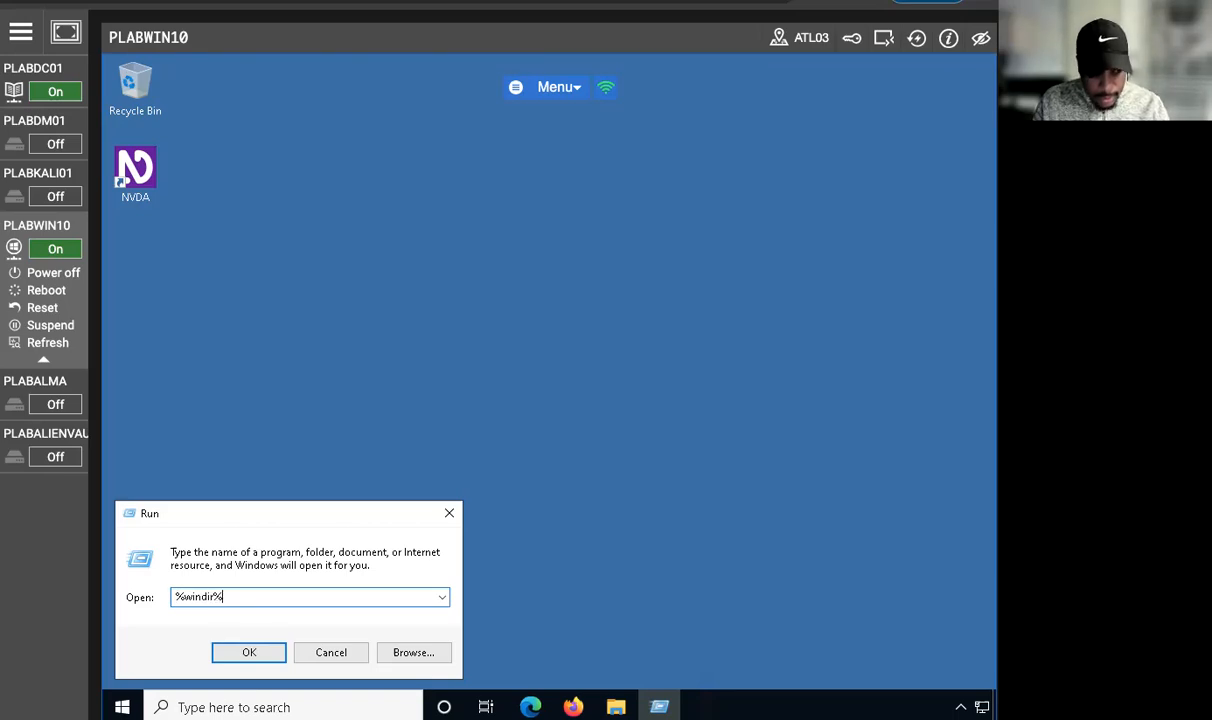
pyautogui.write('/system32')
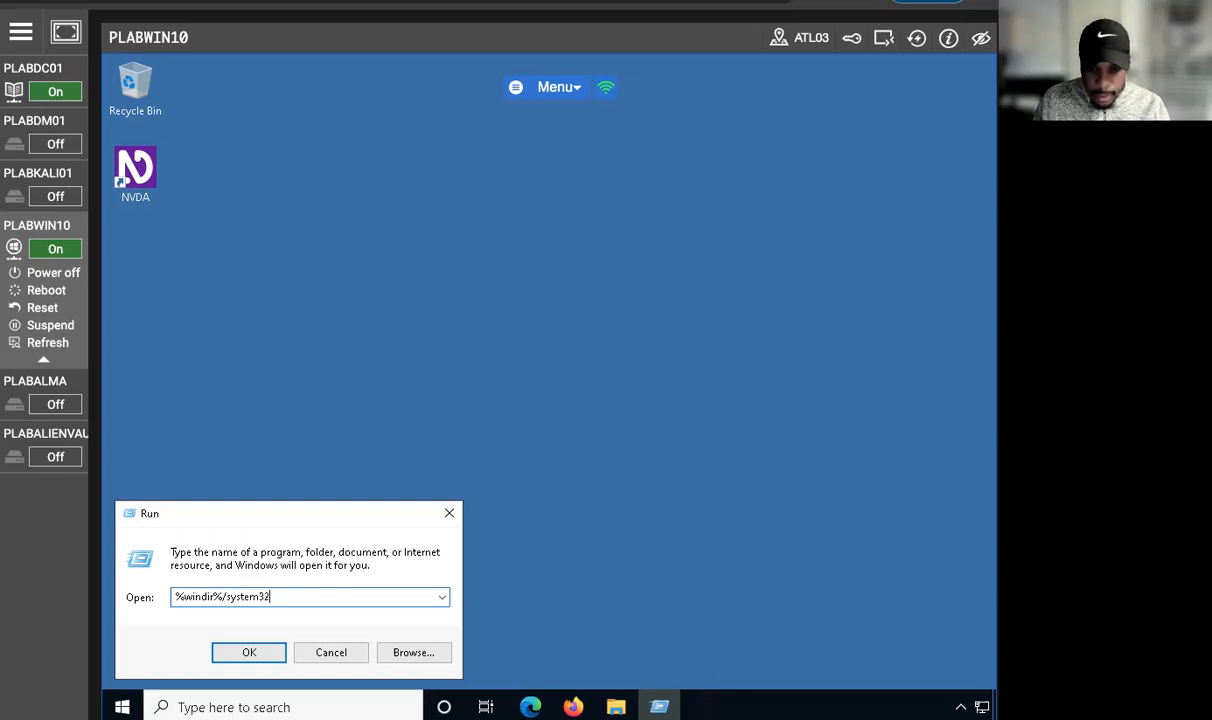
pyautogui.write('/logf')
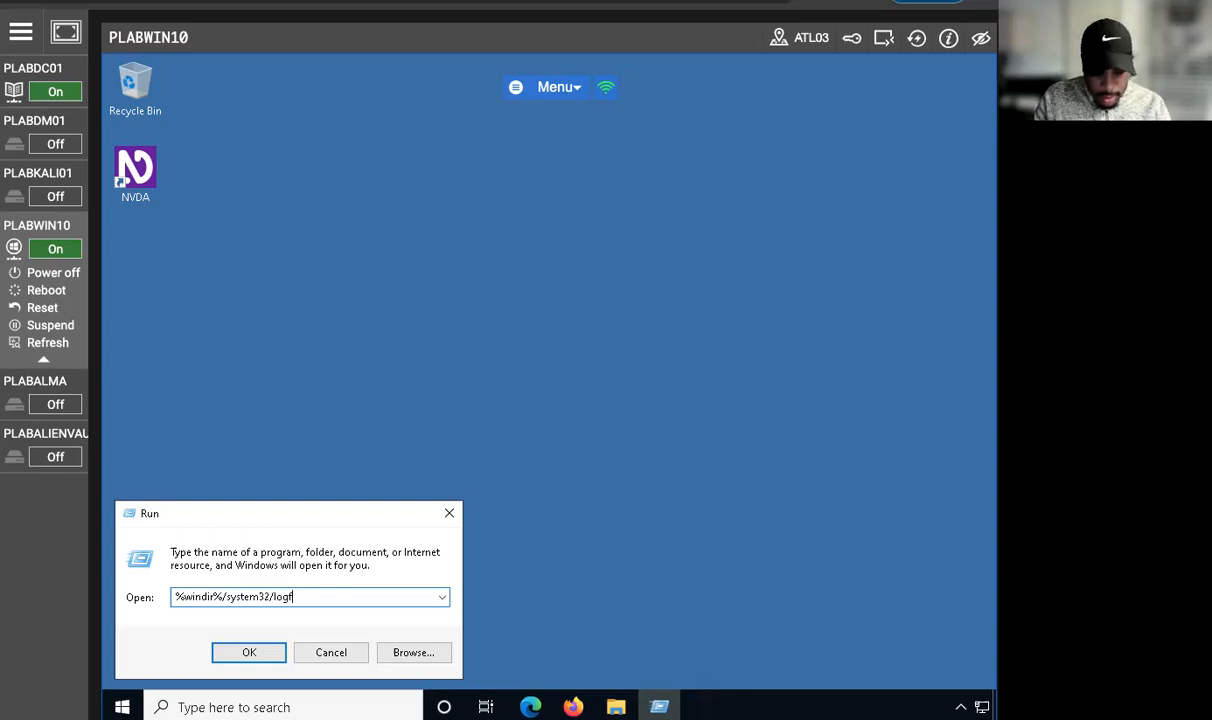
pyautogui.write('iles')
pyautogui.press('Return')
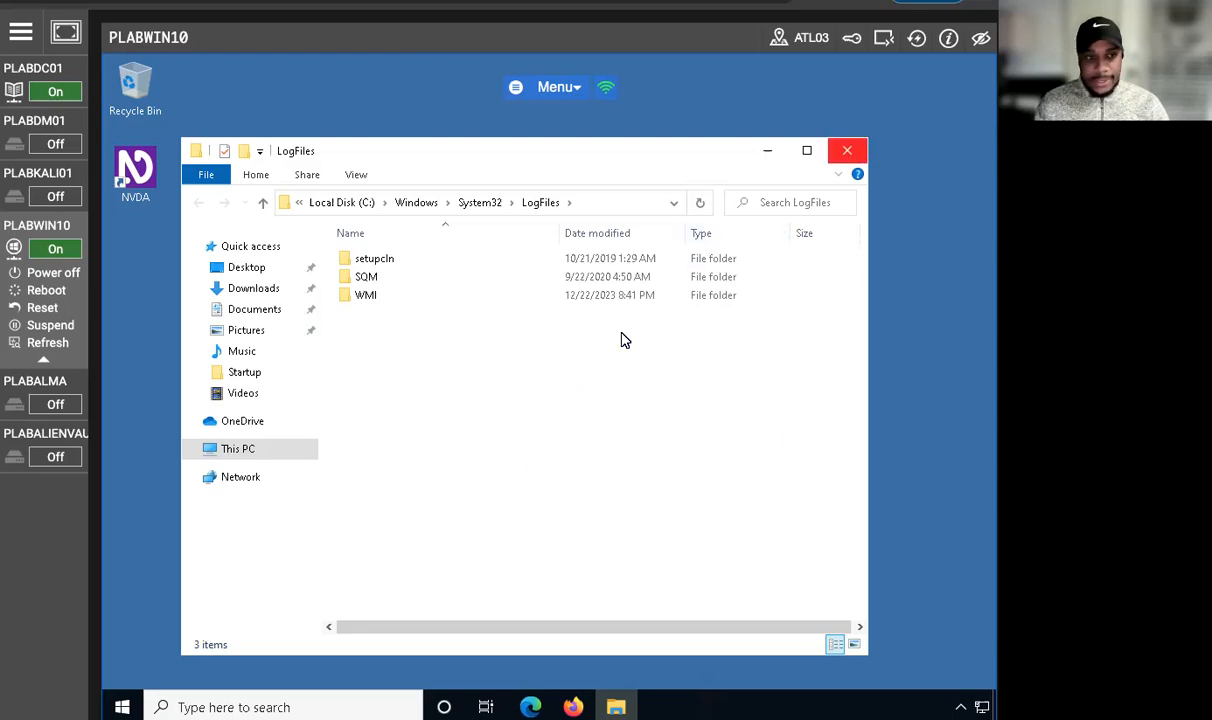
pyautogui.click(845, 152)
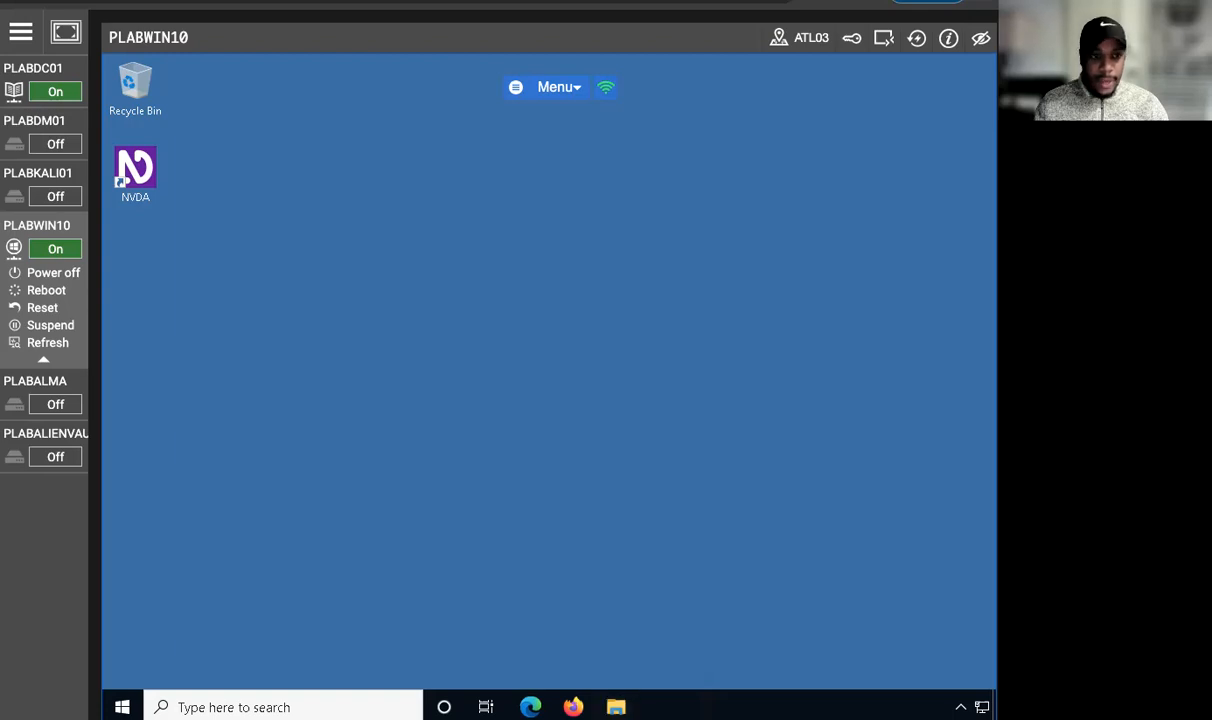
# Step: Find Windows Defender Firewall through Windows search and open the properties of its advanced security settings
pyautogui.click(230, 707)
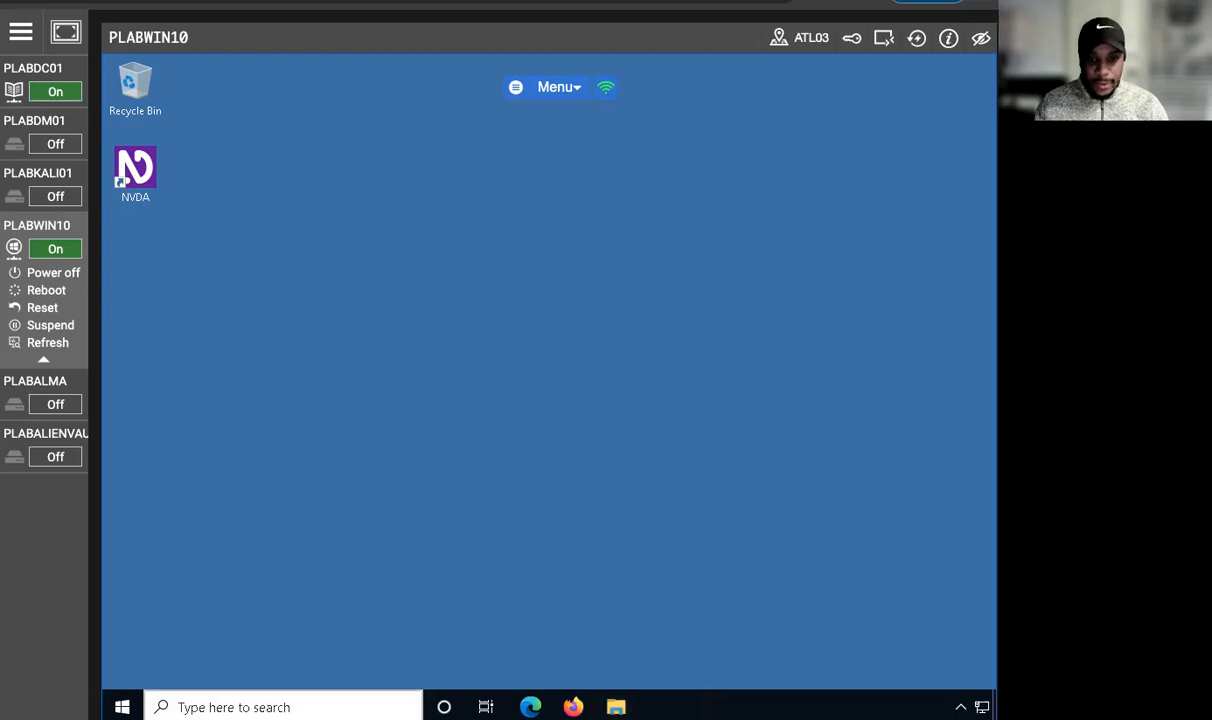
pyautogui.write('windows')
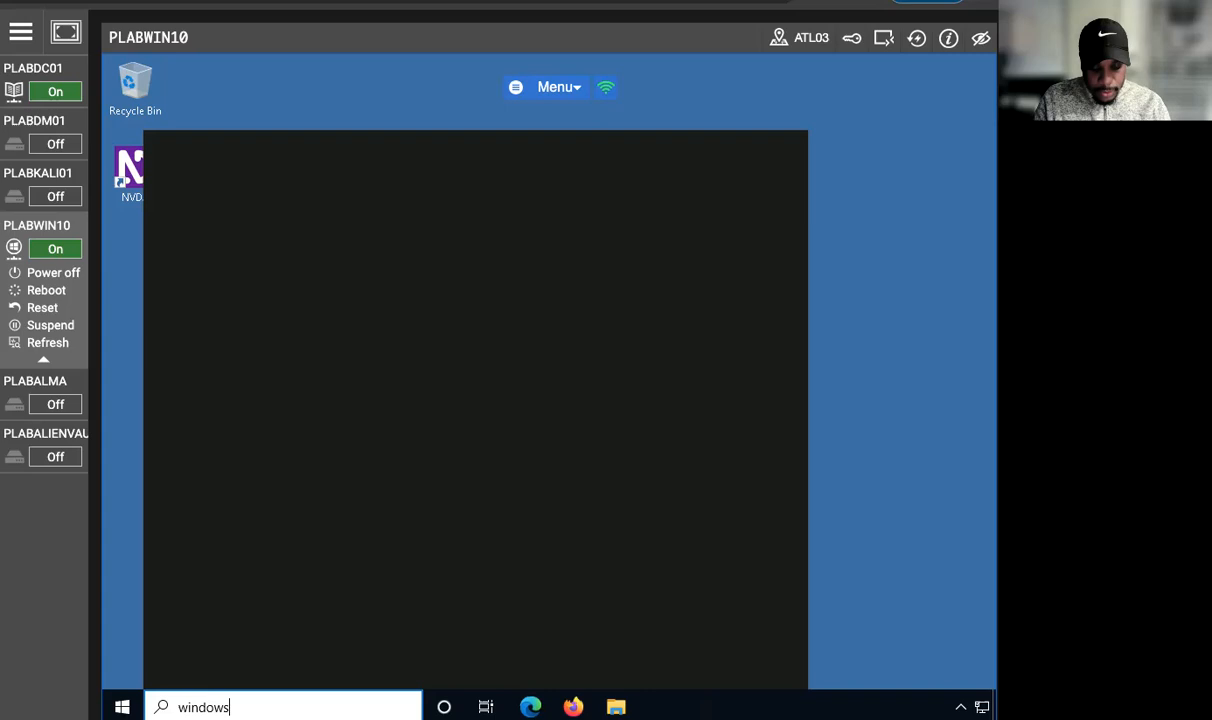
pyautogui.write(' firewall')
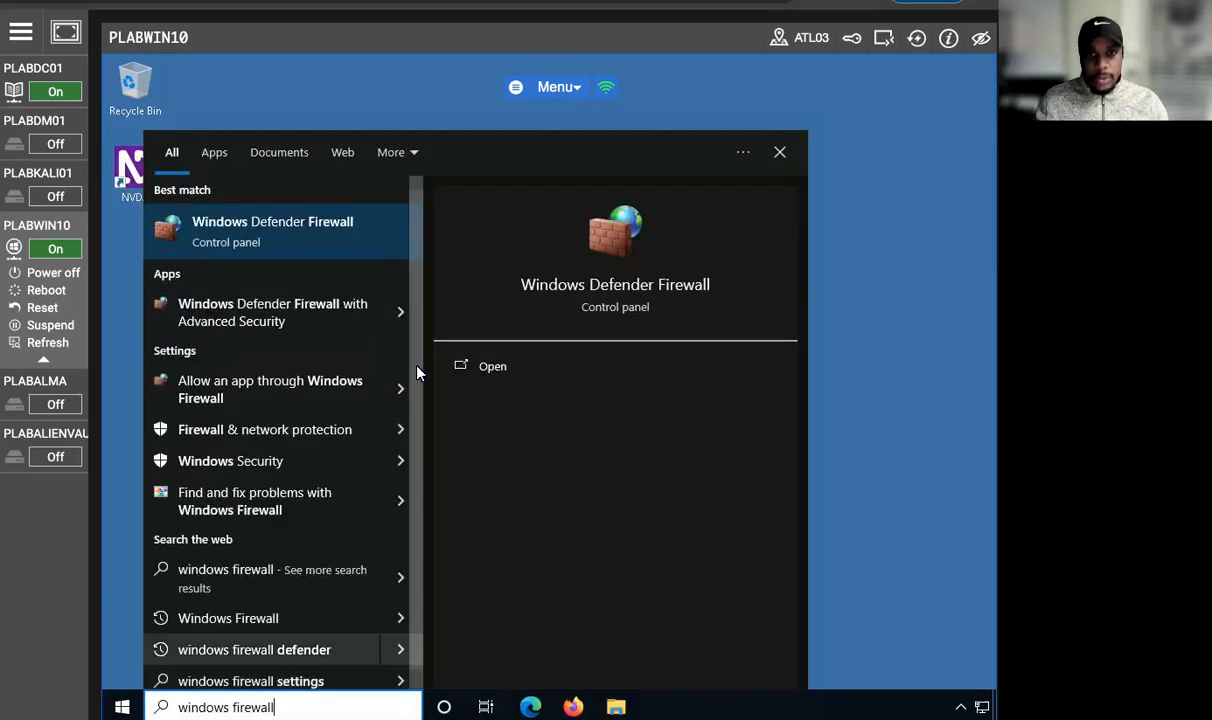
pyautogui.click(270, 250)
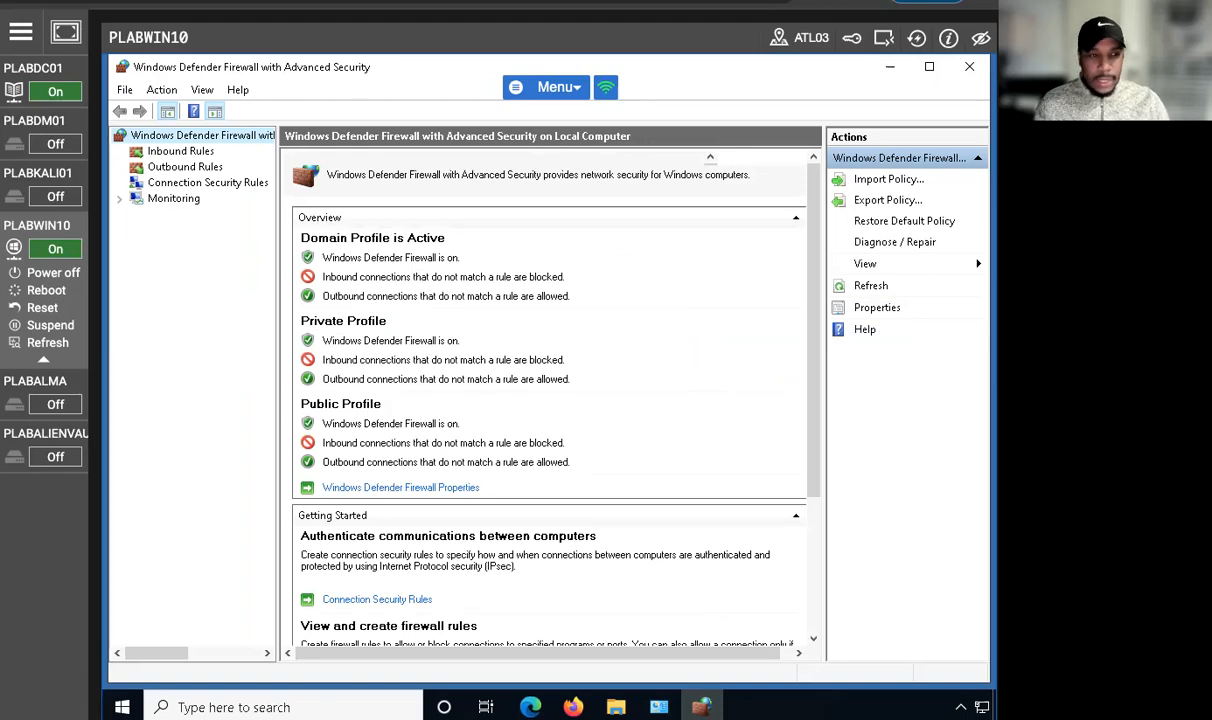
pyautogui.click(852, 306)
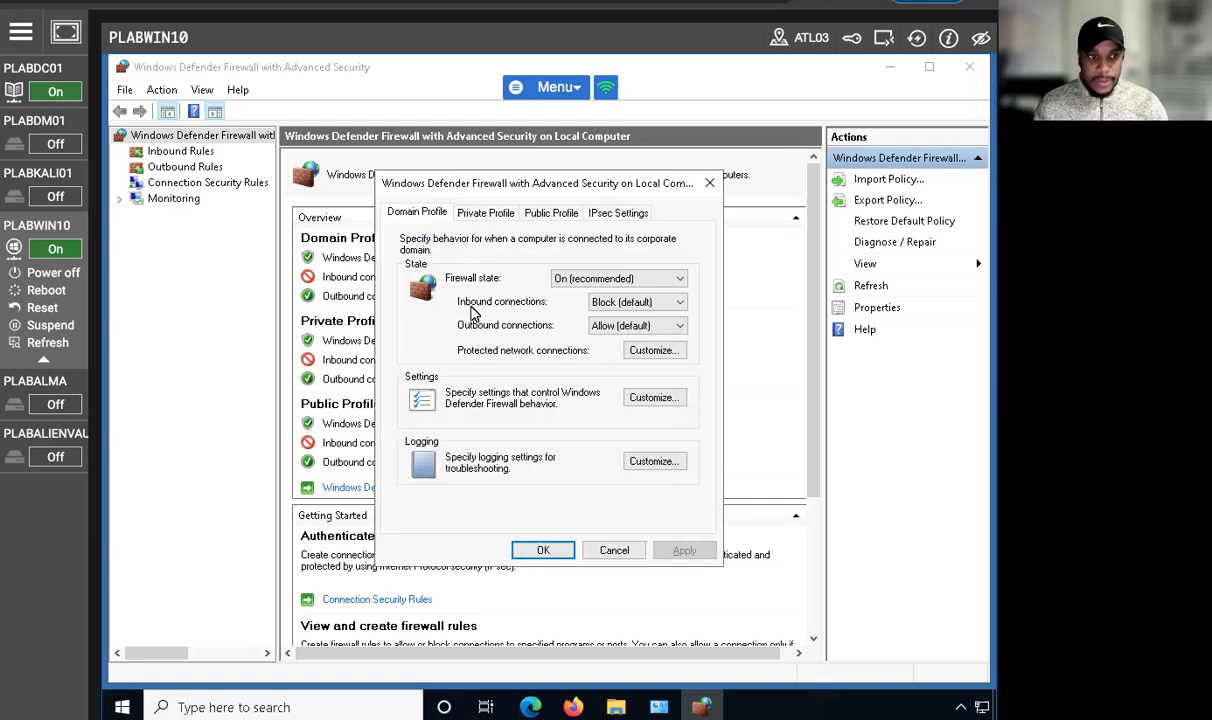
# Step: Set Log dropped packets and Log successful connections to Yes for the Domain Profile, apply the settings and close both firewall windows
pyautogui.click(654, 461)
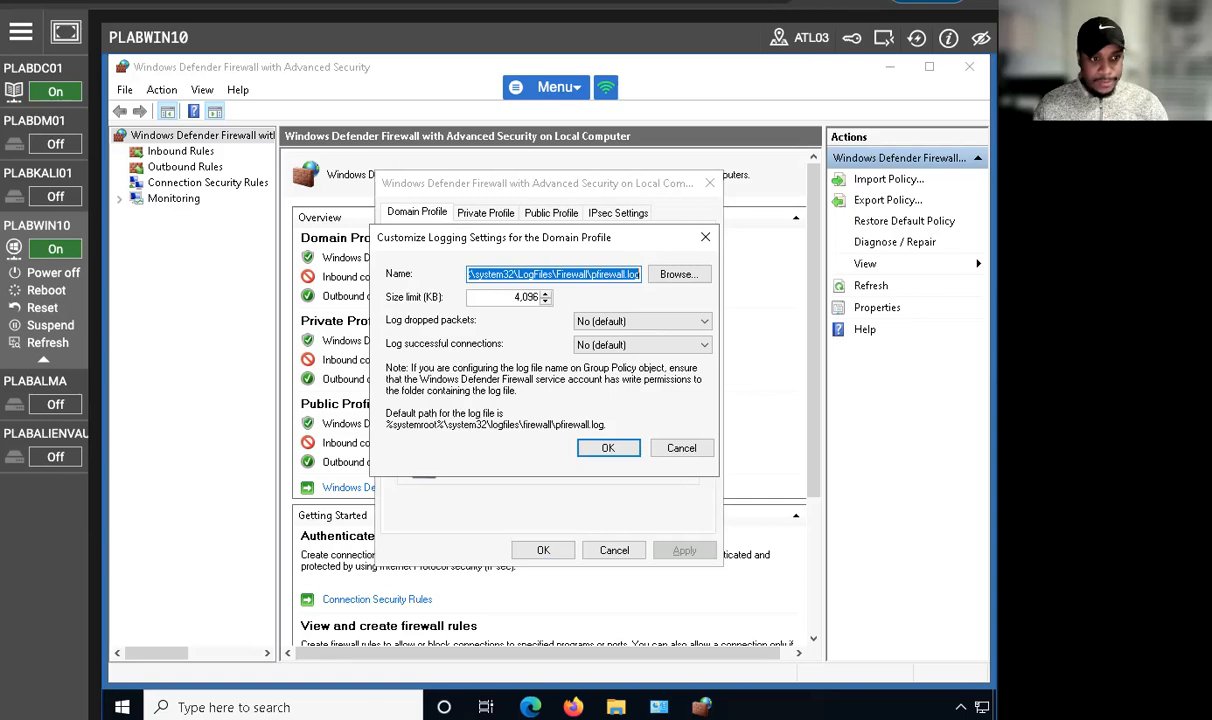
pyautogui.click(635, 322)
pyautogui.click(625, 337)
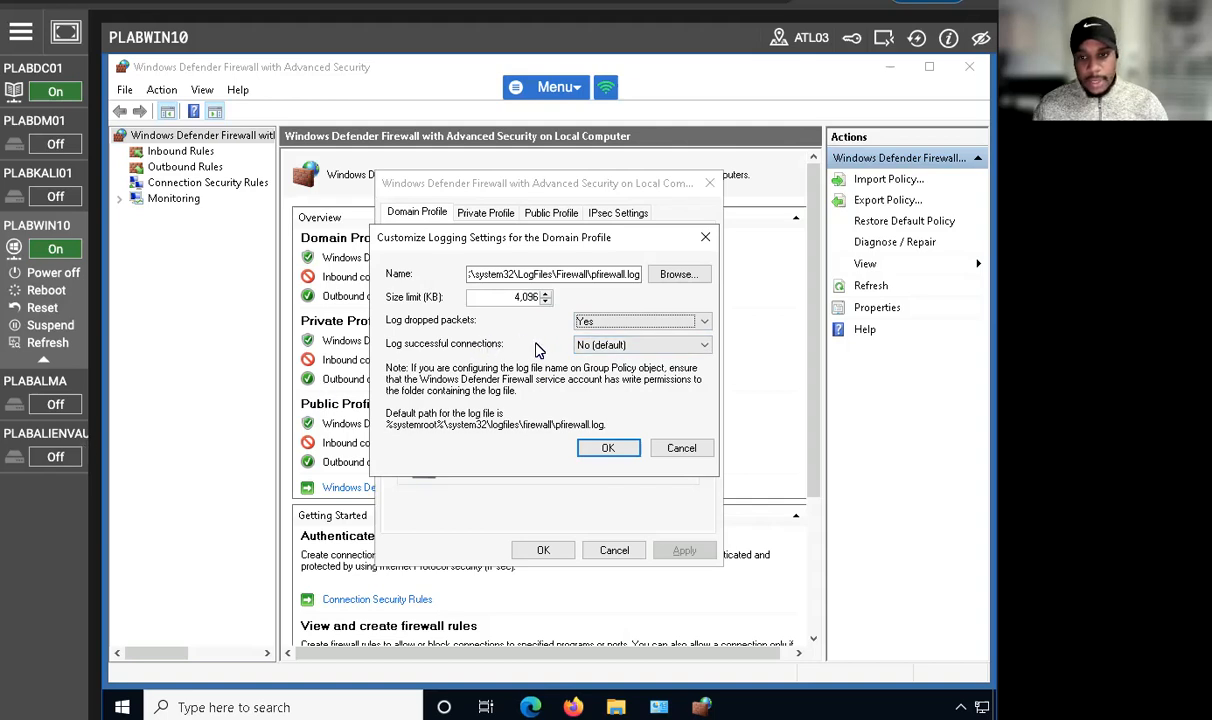
pyautogui.click(650, 350)
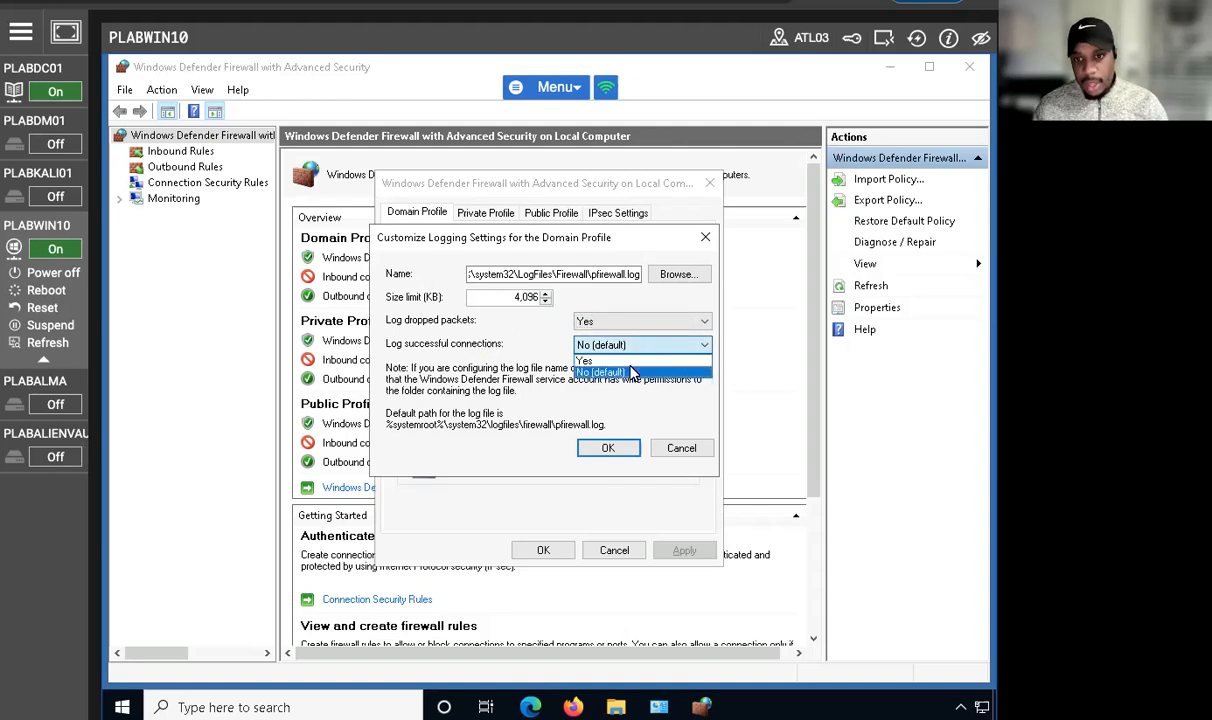
pyautogui.click(600, 357)
pyautogui.click(608, 448)
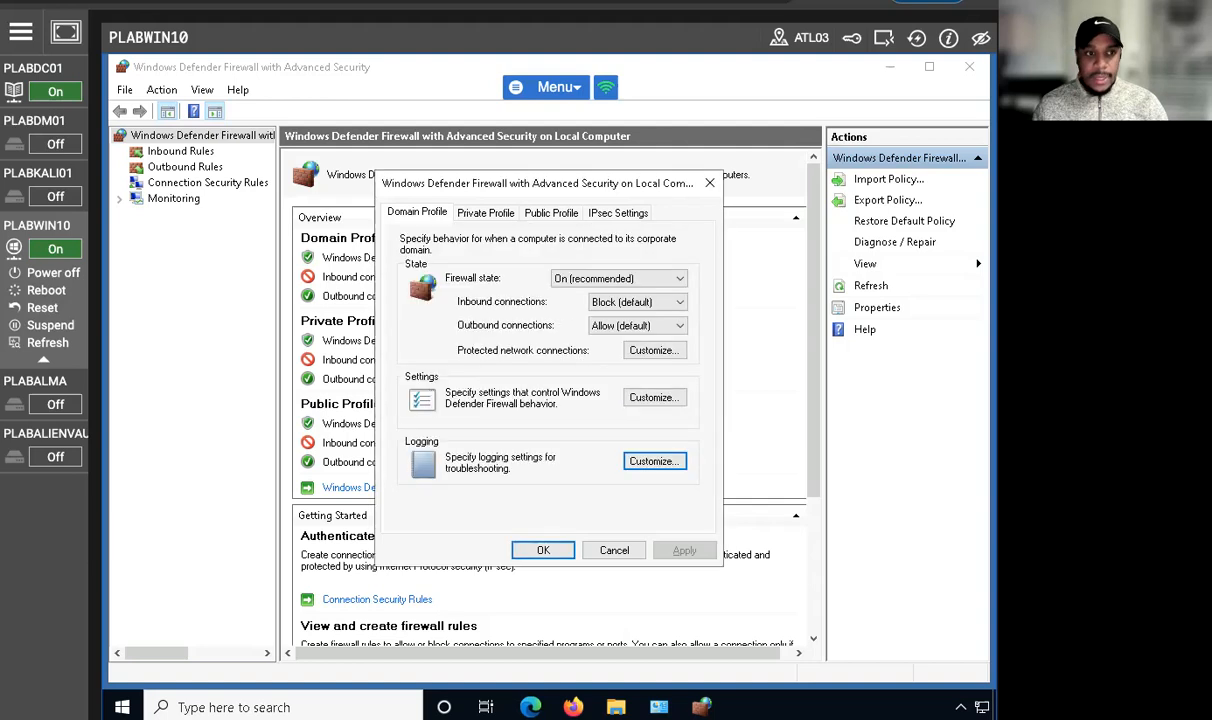
pyautogui.click(543, 549)
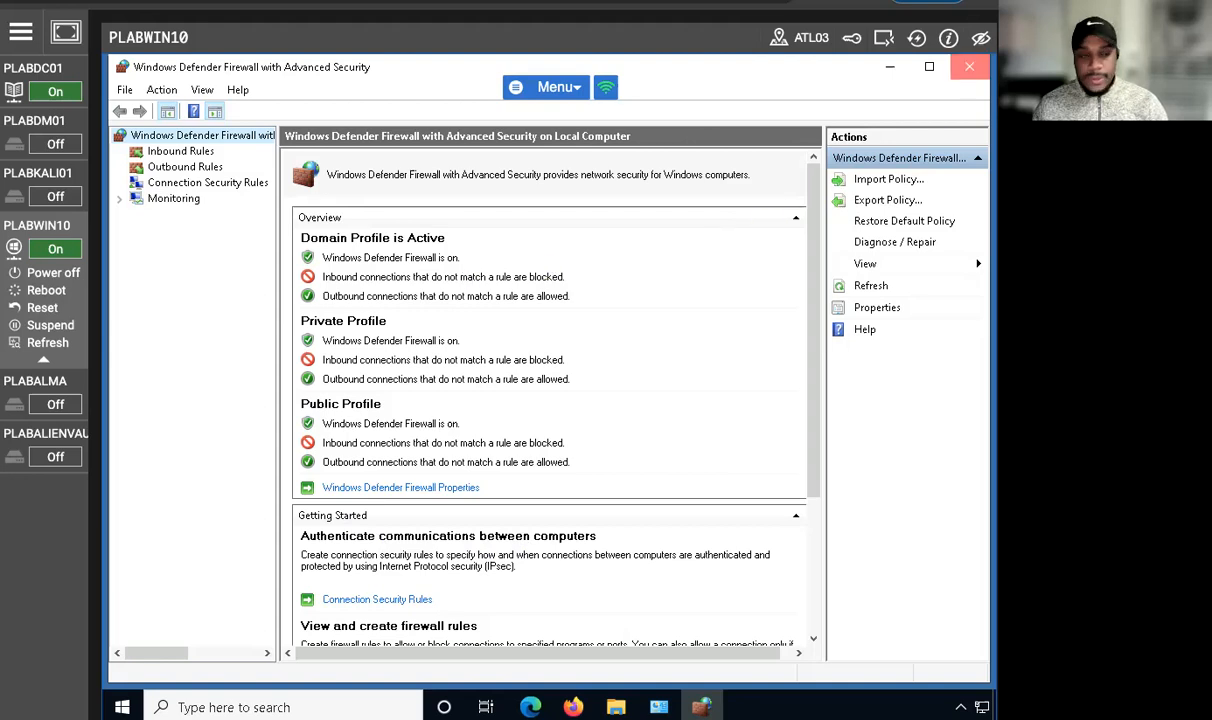
pyautogui.click(969, 66)
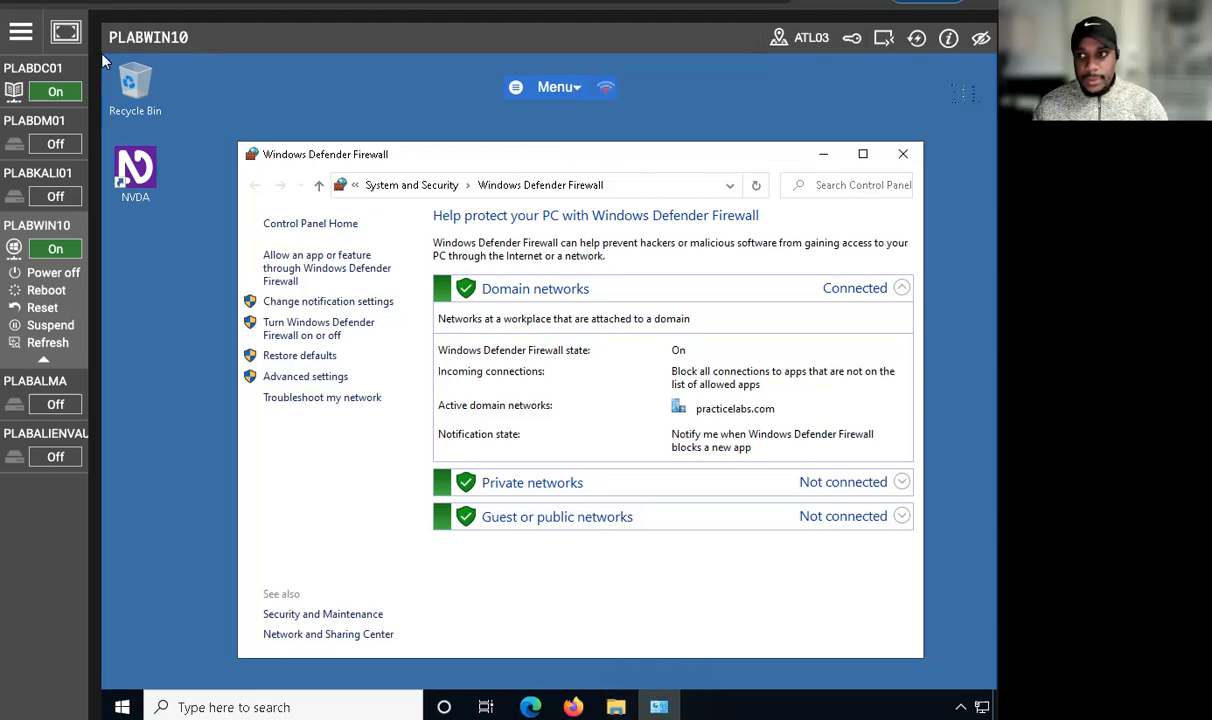
pyautogui.click(904, 154)
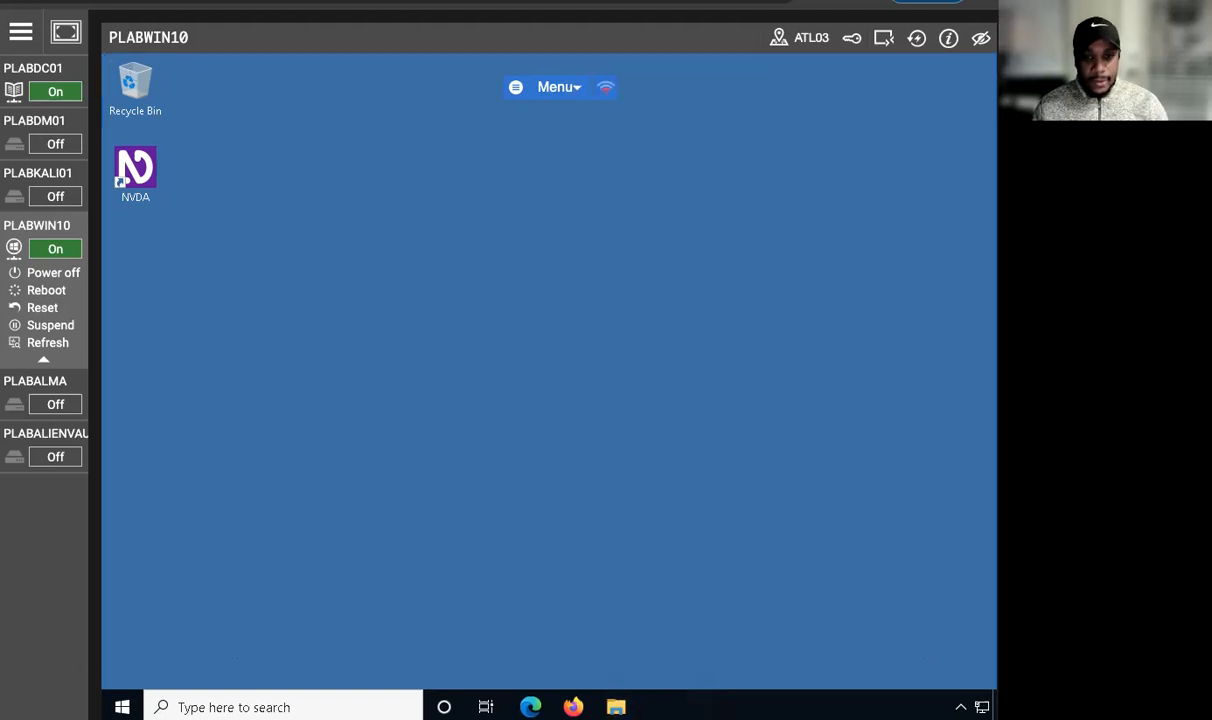
pyautogui.click(290, 707)
pyautogui.write('ntepad')
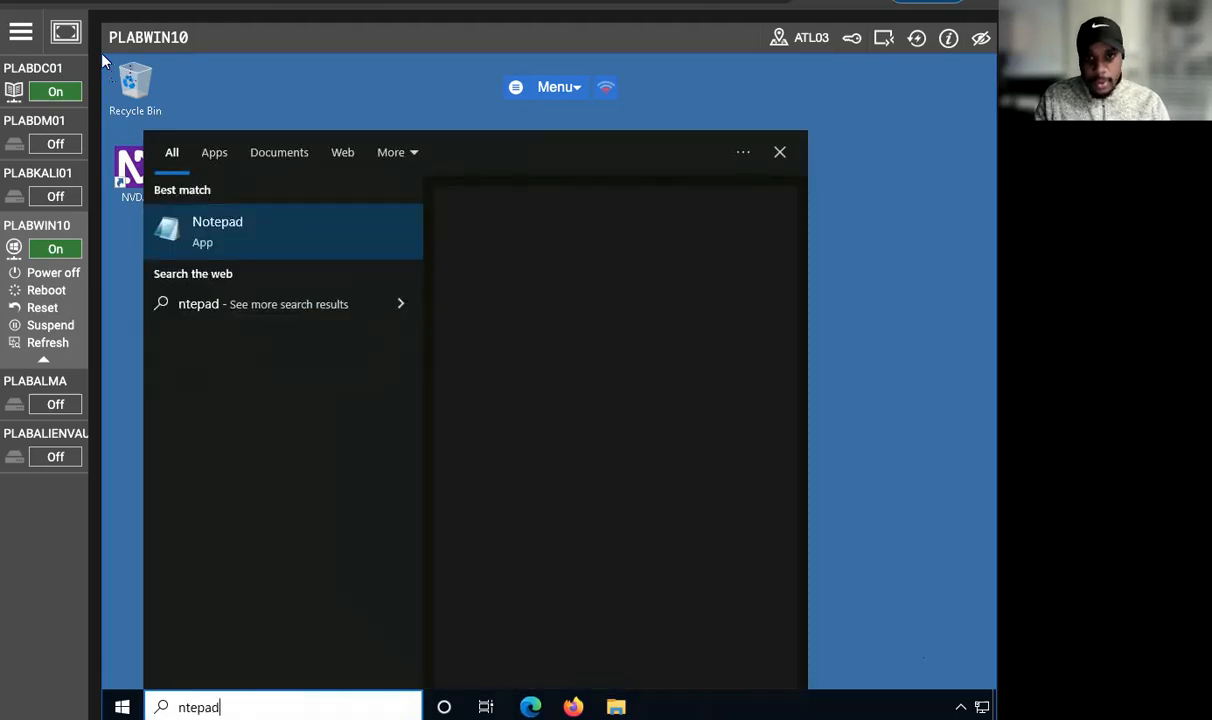
pyautogui.press('Return')
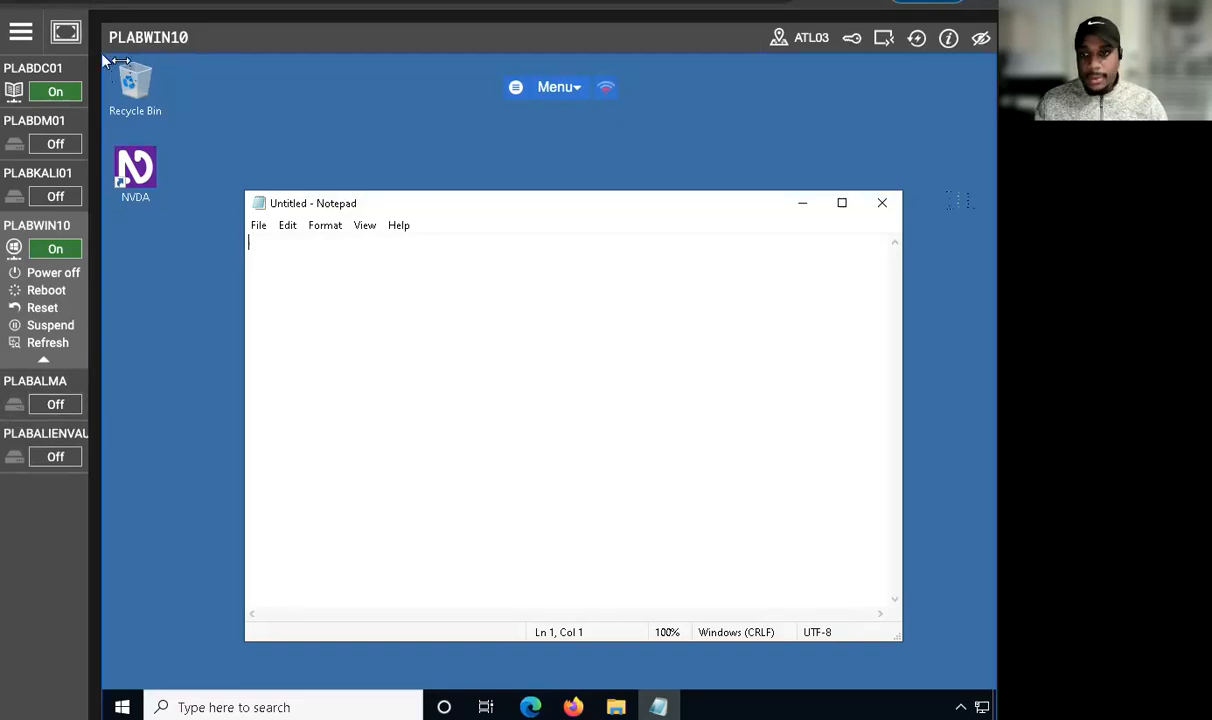
pyautogui.click(882, 203)
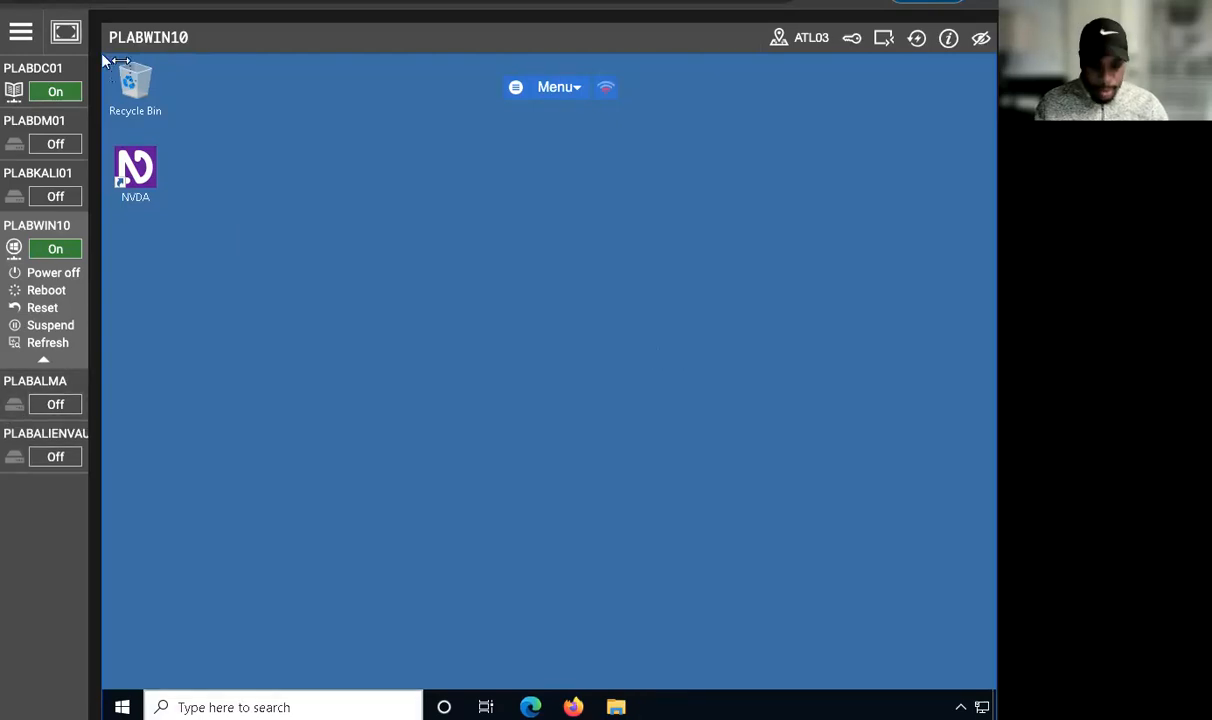
# Step: Find Notepad through Windows search and run it as administrator
pyautogui.press('super')
pyautogui.write('notepad')
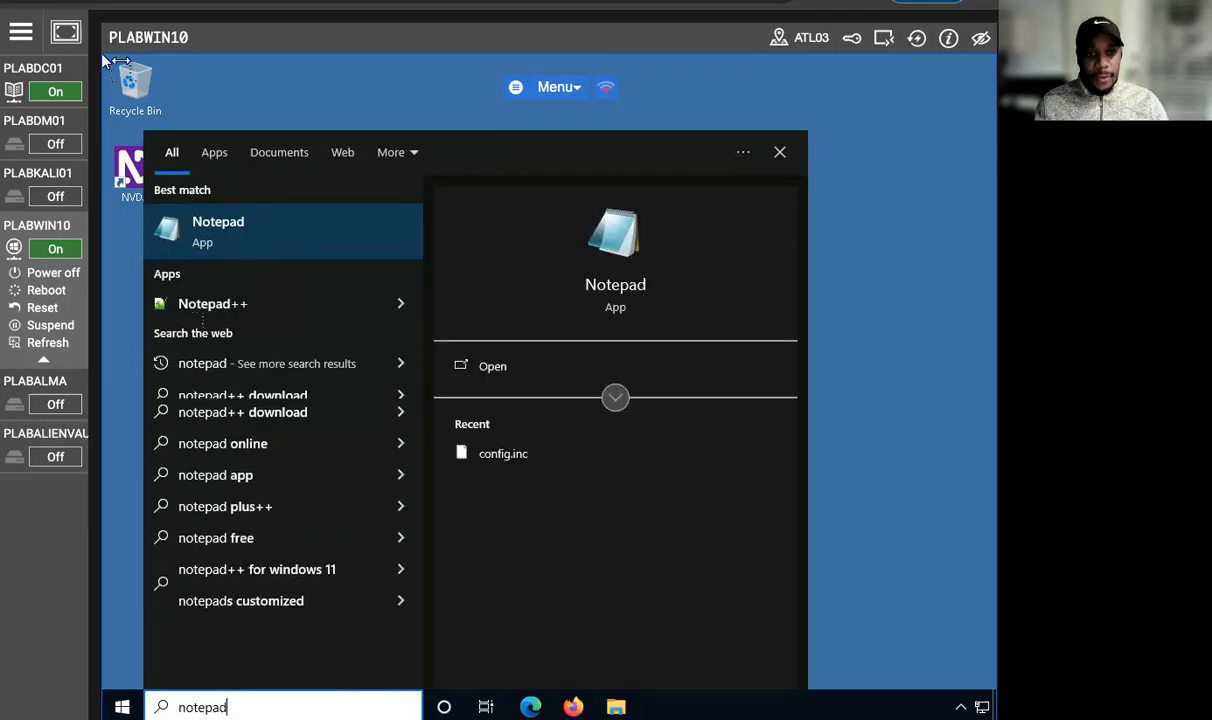
pyautogui.rightClick(237, 244)
pyautogui.click(310, 261)
pyautogui.click(502, 484)
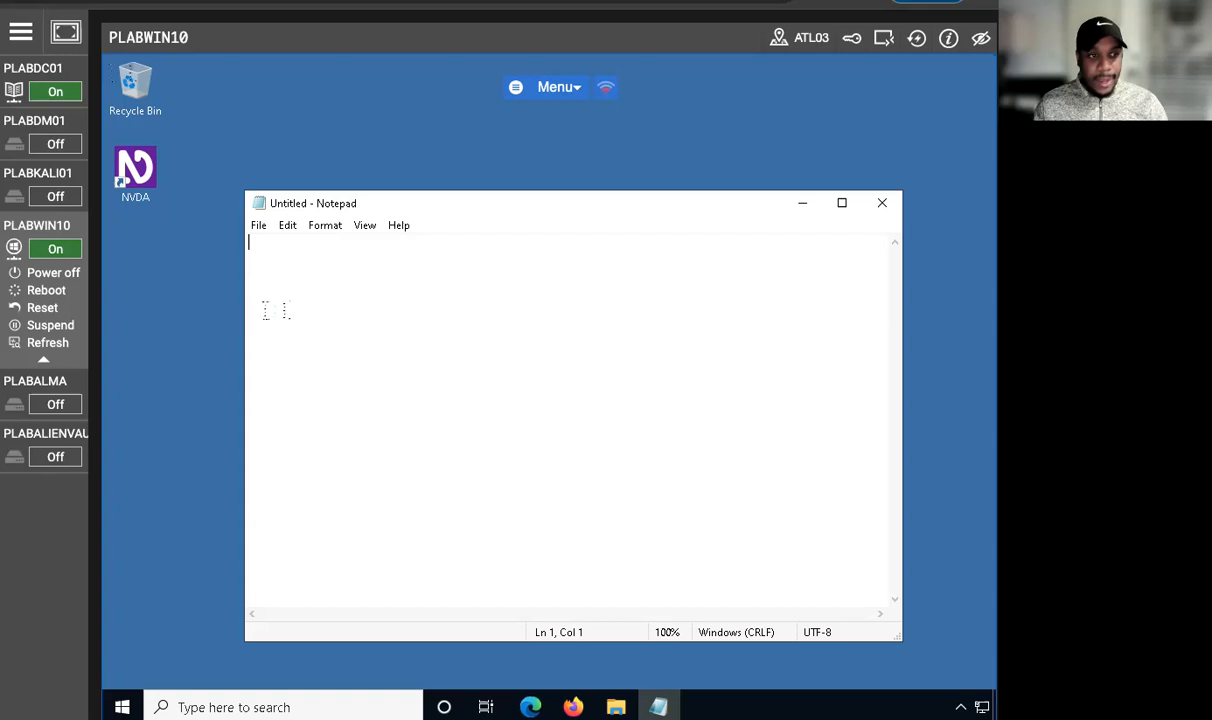
# Step: Start opening a file in Notepad and enter the path C:\Windows\System32 as the file name
pyautogui.click(259, 225)
pyautogui.click(297, 284)
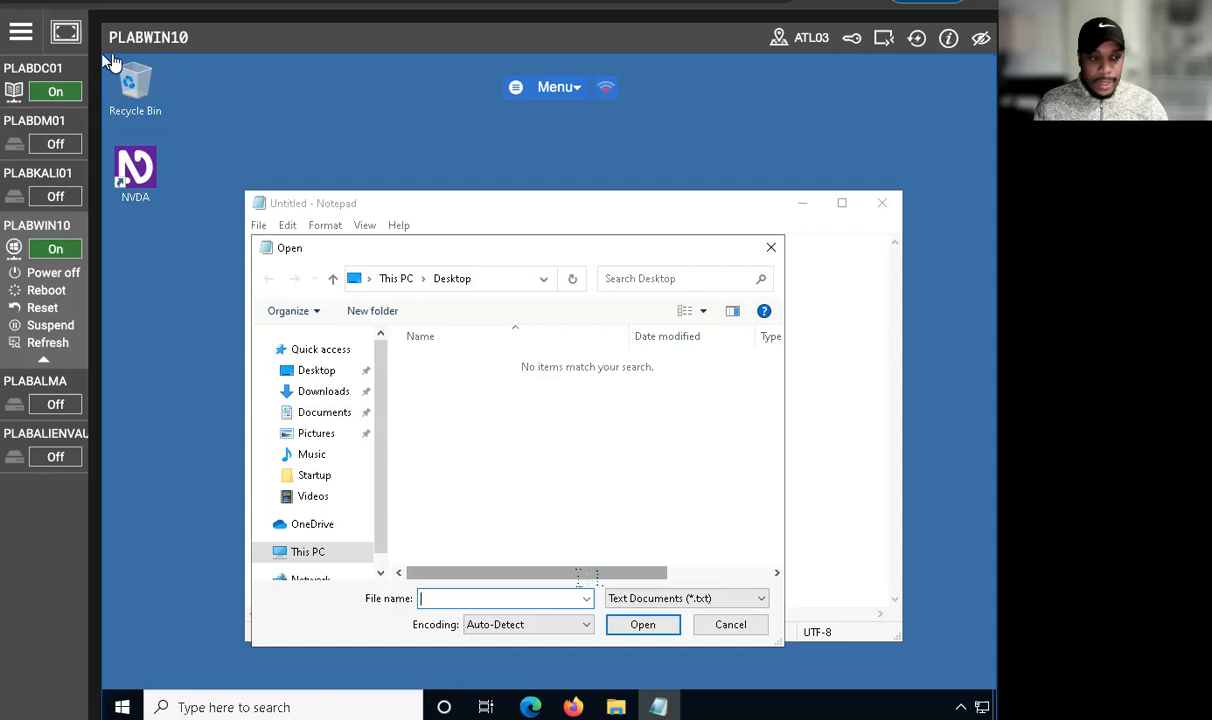
pyautogui.write('C')
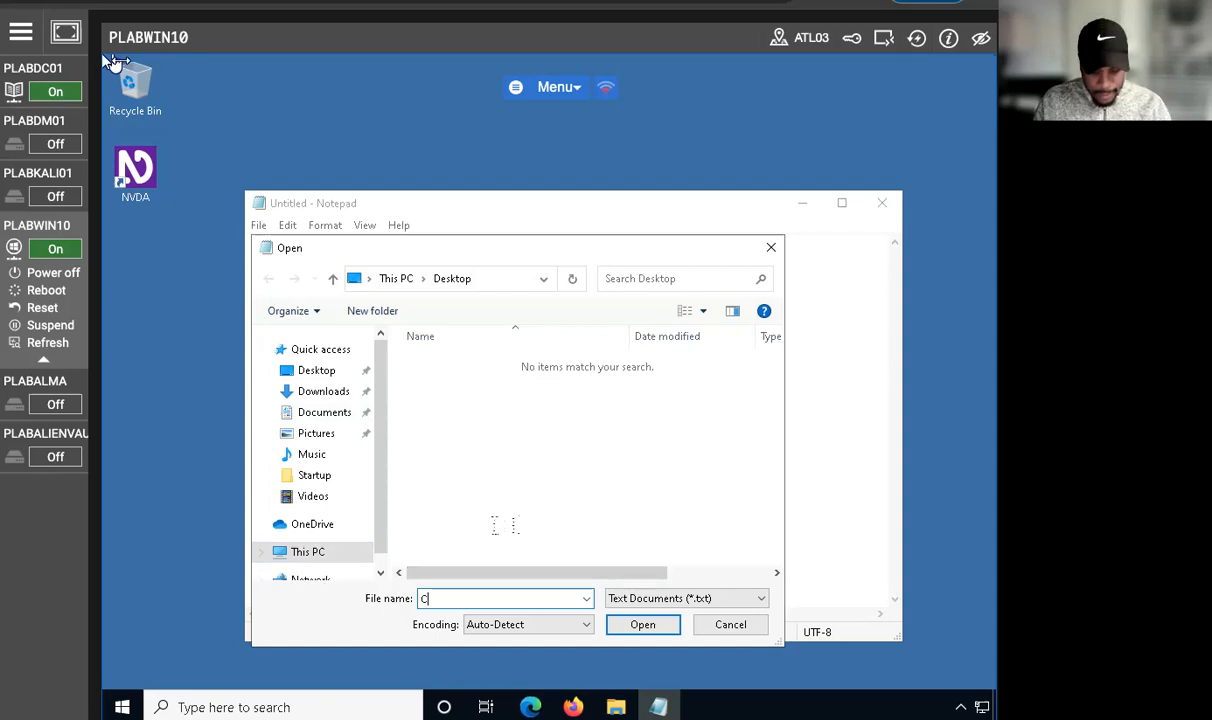
pyautogui.write(':')
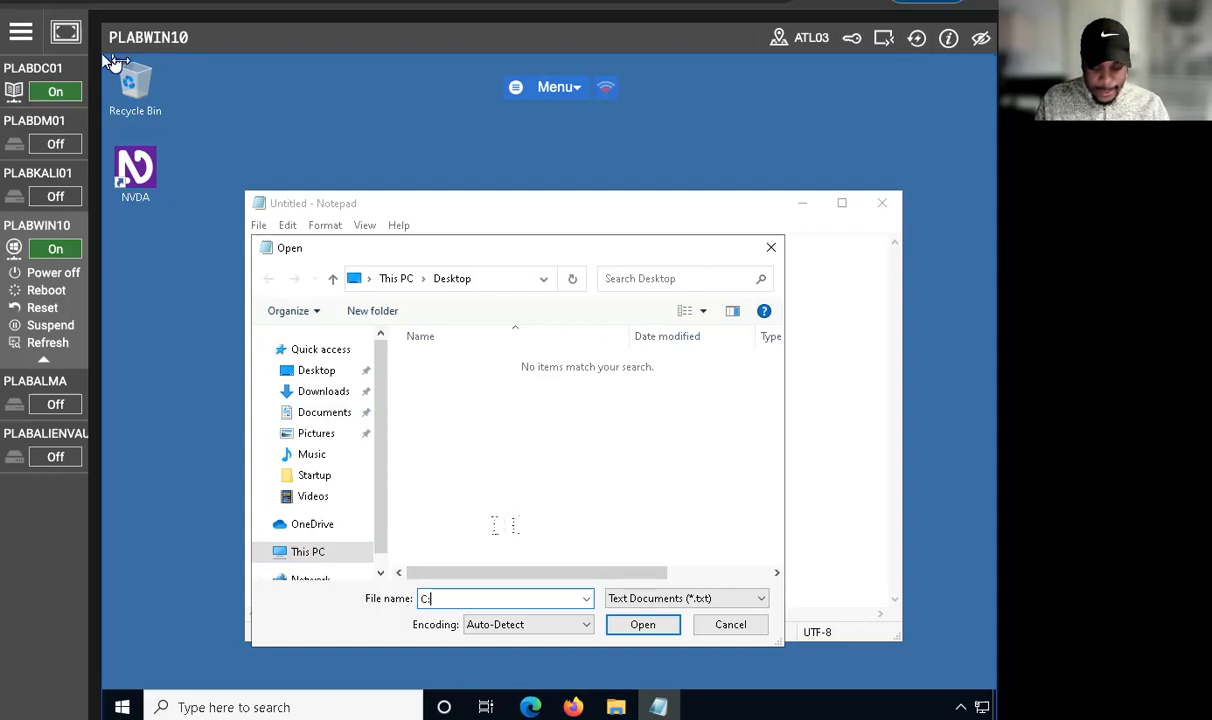
pyautogui.write('\\wido')
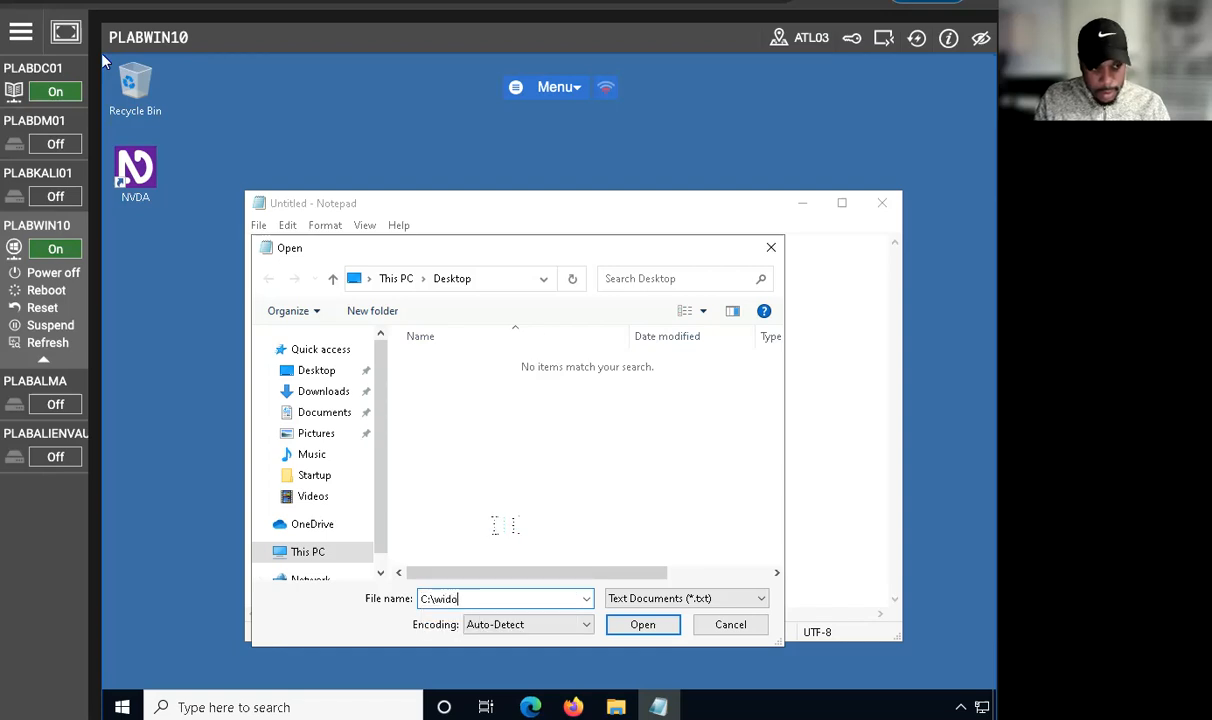
pyautogui.press('BackSpace')
pyautogui.press('BackSpace')
pyautogui.press('BackSpace')
pyautogui.press('BackSpace')
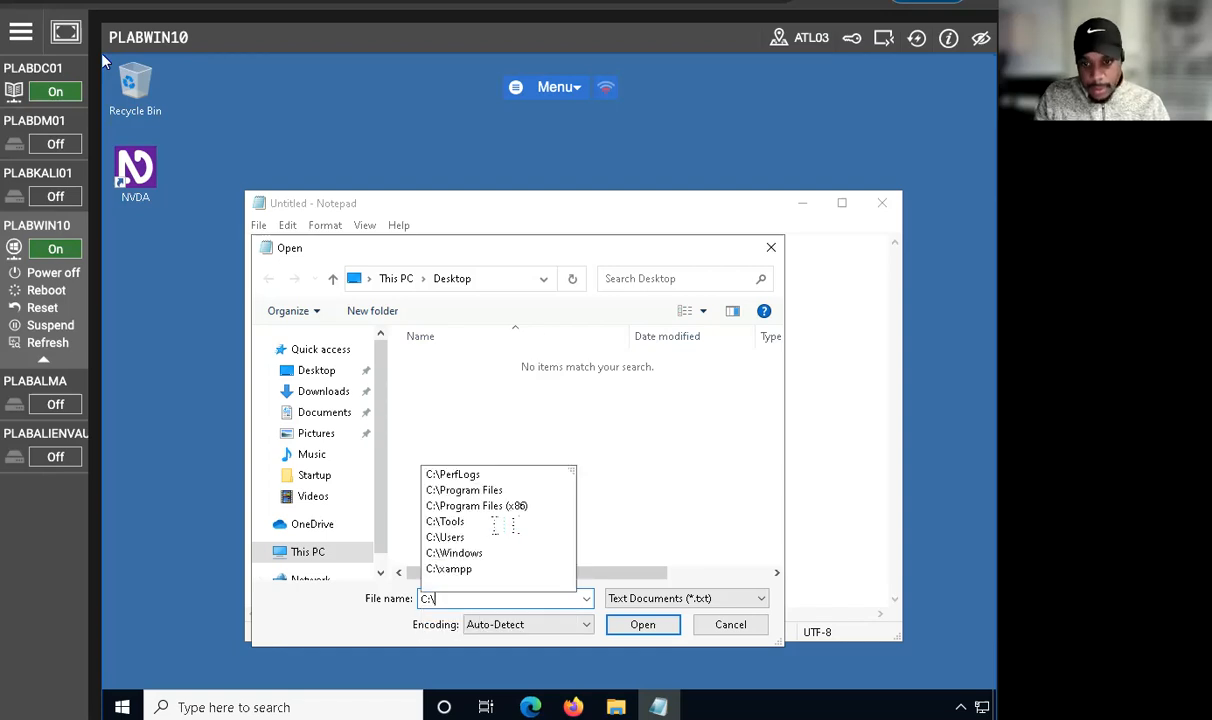
pyautogui.write('Windows')
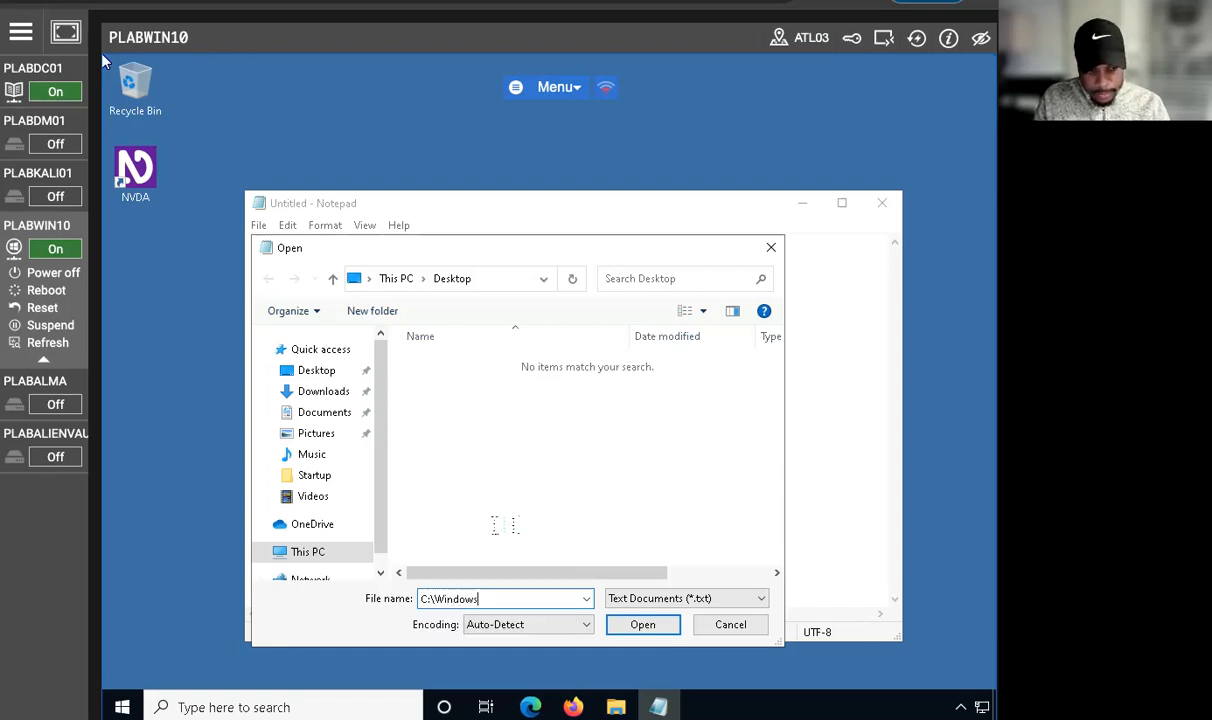
pyautogui.write('\\ste')
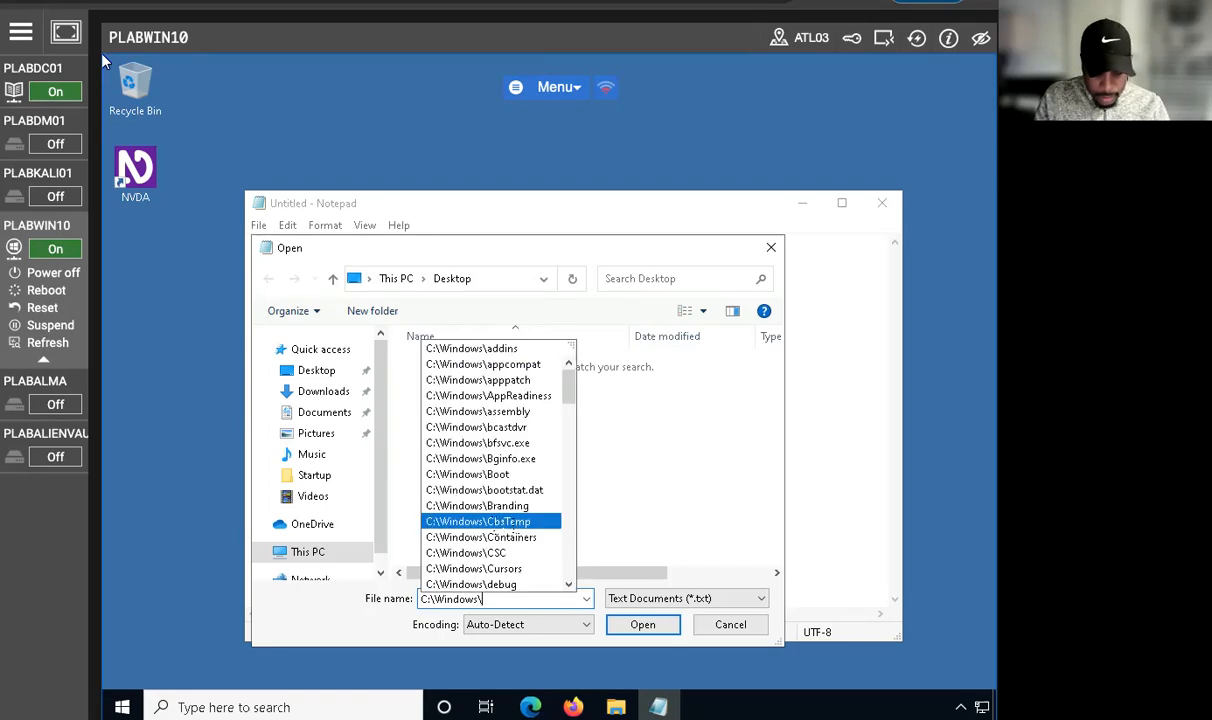
pyautogui.press('BackSpace')
pyautogui.press('BackSpace')
pyautogui.press('BackSpace')
pyautogui.write('System')
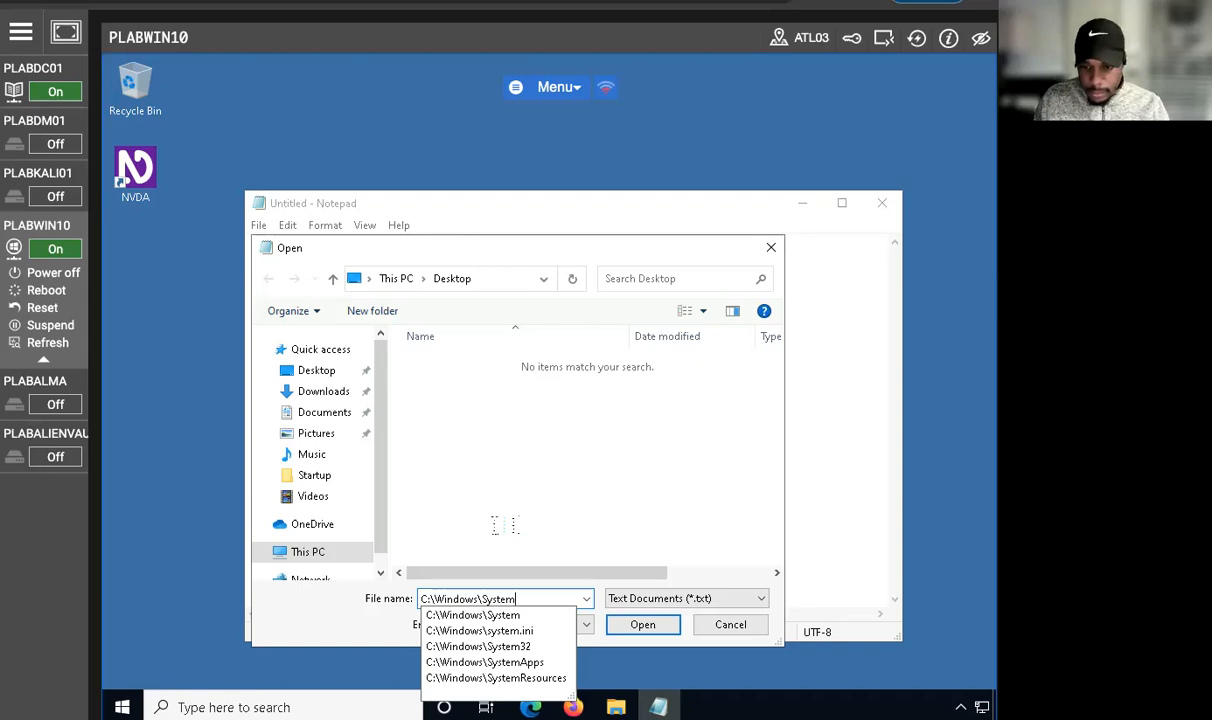
pyautogui.write('32')
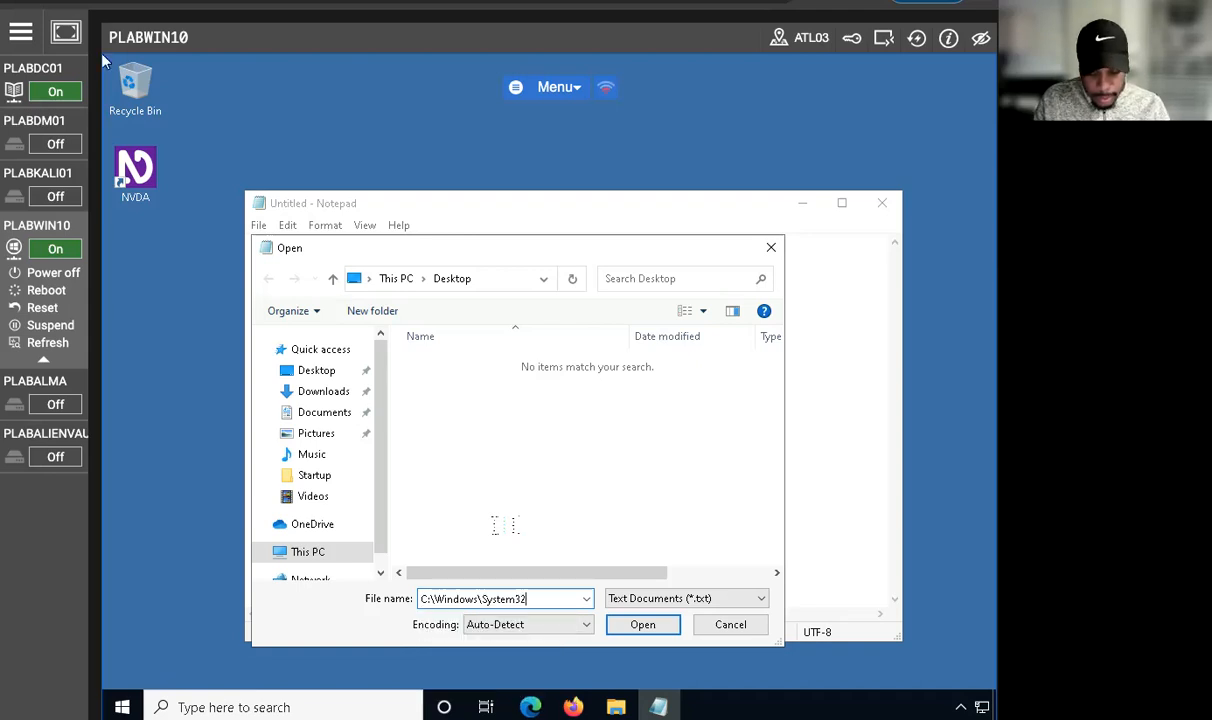
pyautogui.write('\\Lof')
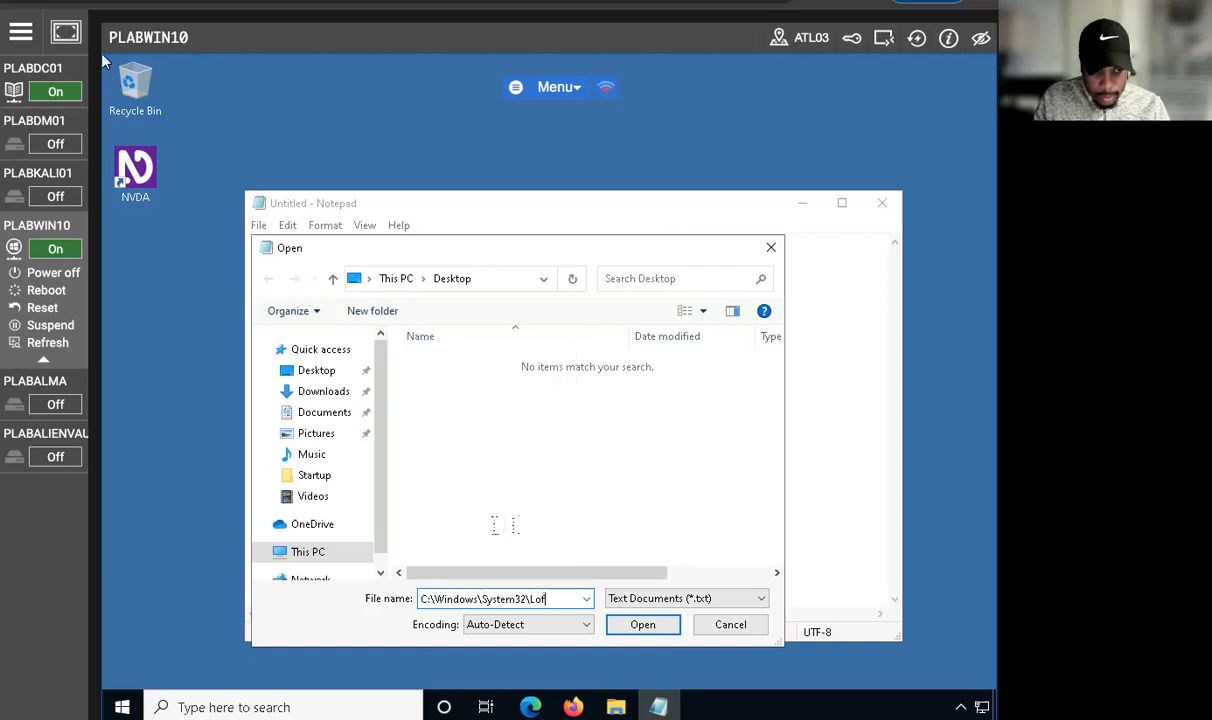
pyautogui.write('FILES')
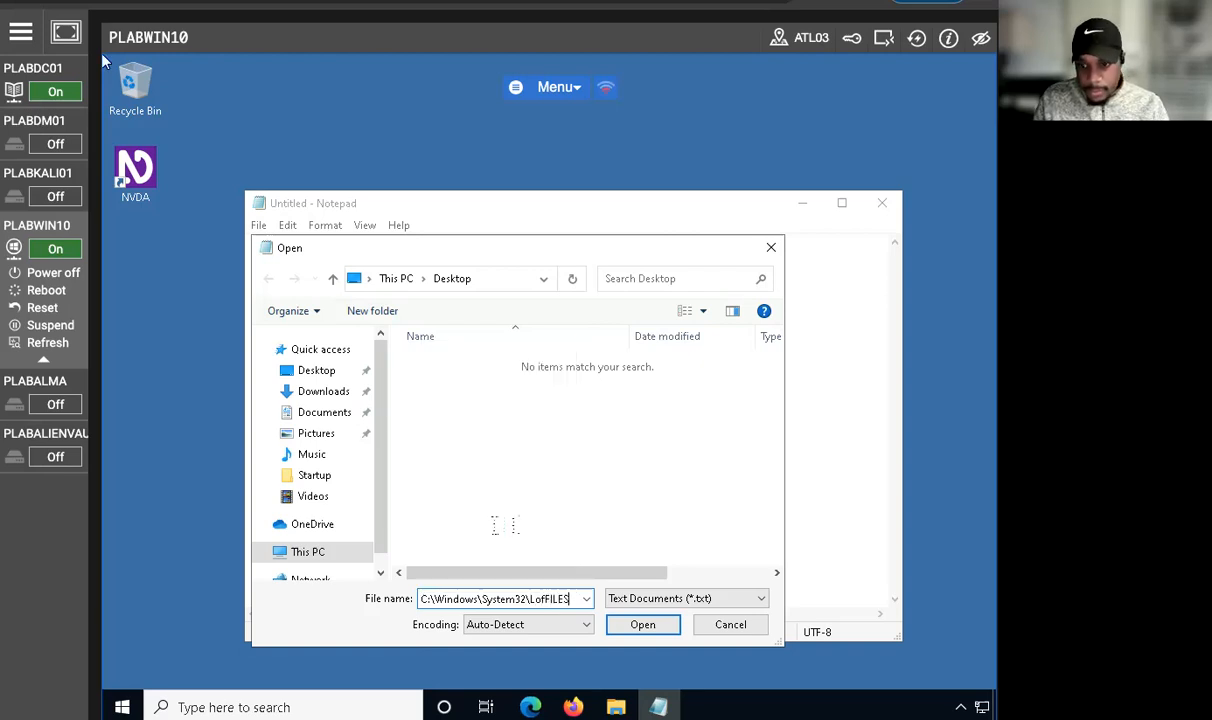
# Step: Extend the path to C:\Windows\System32\LogFiles and go to that folder
pyautogui.press('BackSpace')
pyautogui.press('BackSpace')
pyautogui.press('BackSpace')
pyautogui.press('BackSpace')
pyautogui.press('BackSpace')
pyautogui.press('BackSpace')
pyautogui.write('GFils')
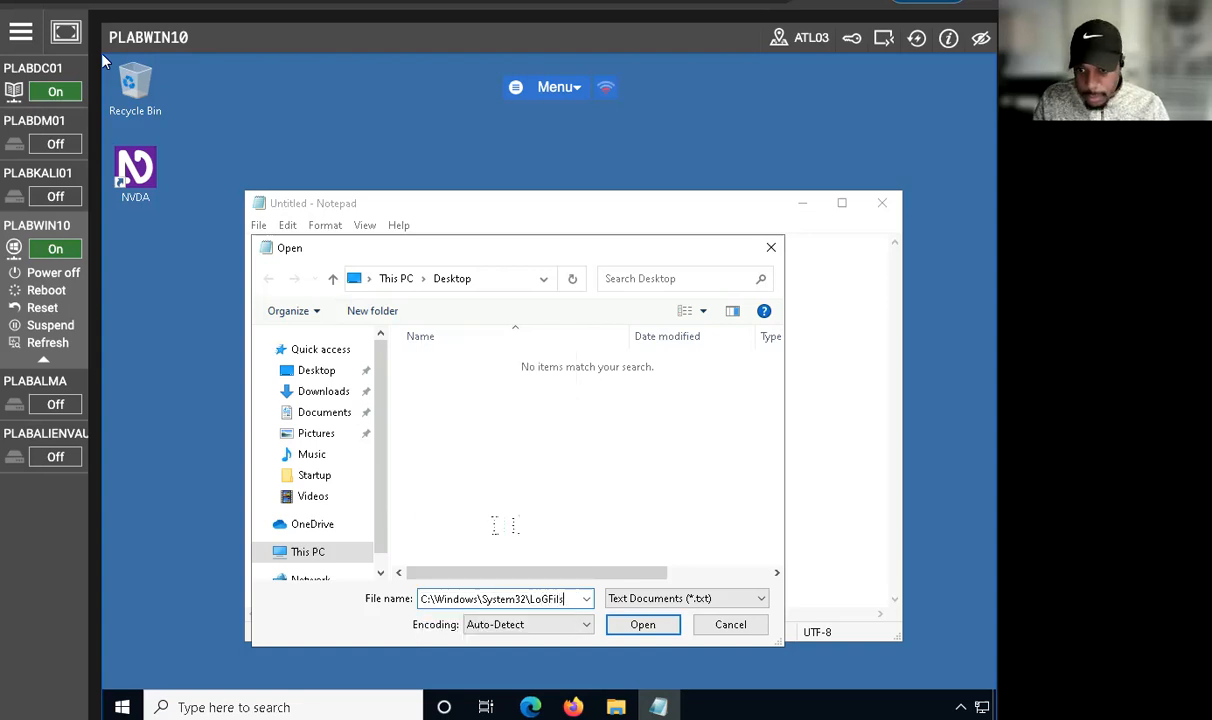
pyautogui.press('BackSpace')
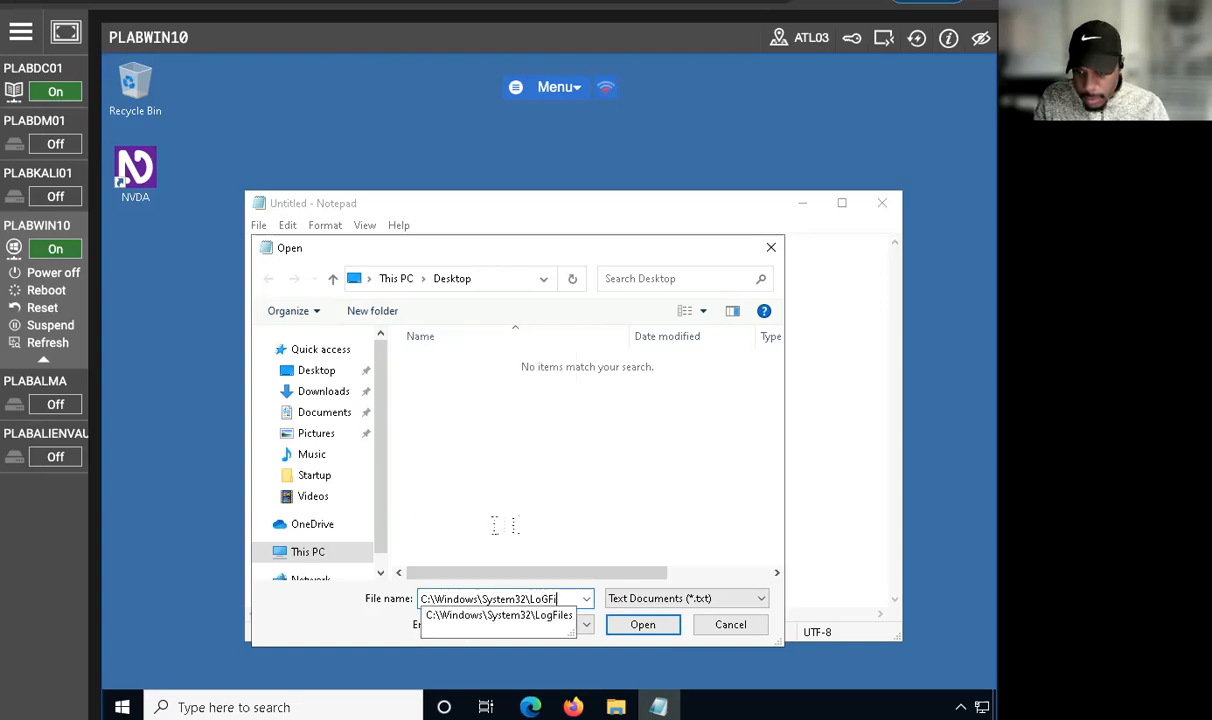
pyautogui.press('Down')
pyautogui.press('Return')
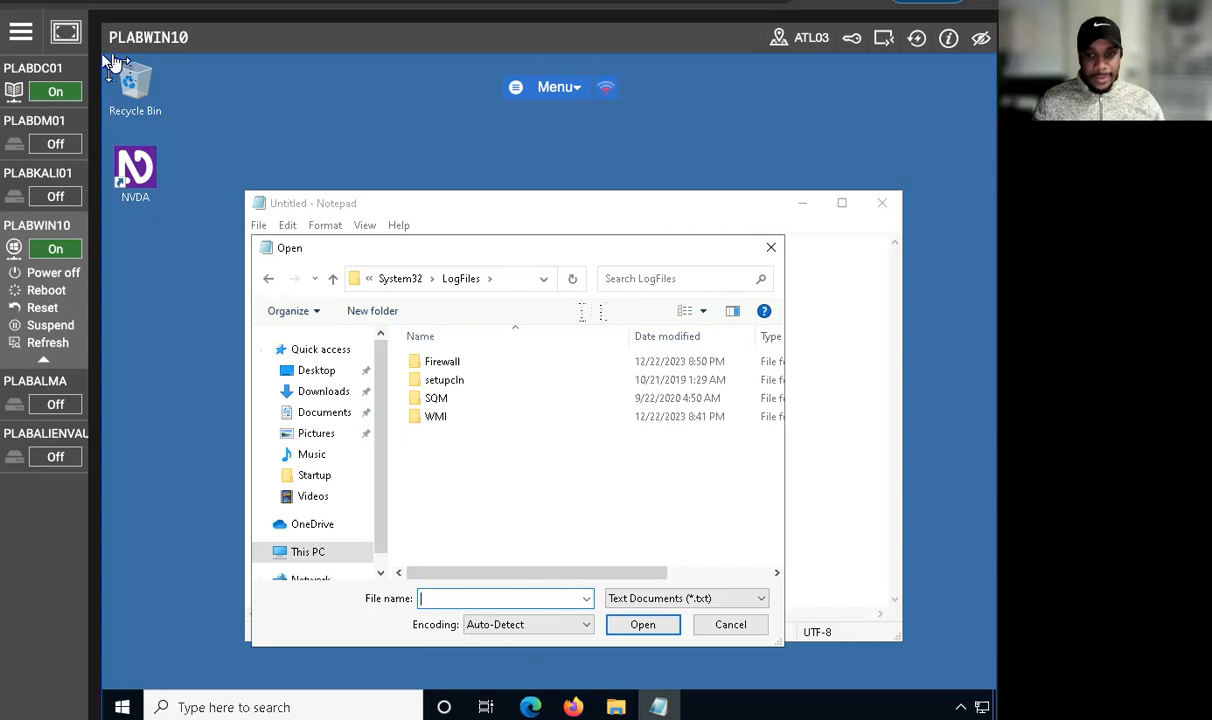
# Step: Look inside the Firewall folder for text documents and return to the LogFiles folder
pyautogui.click(430, 360)
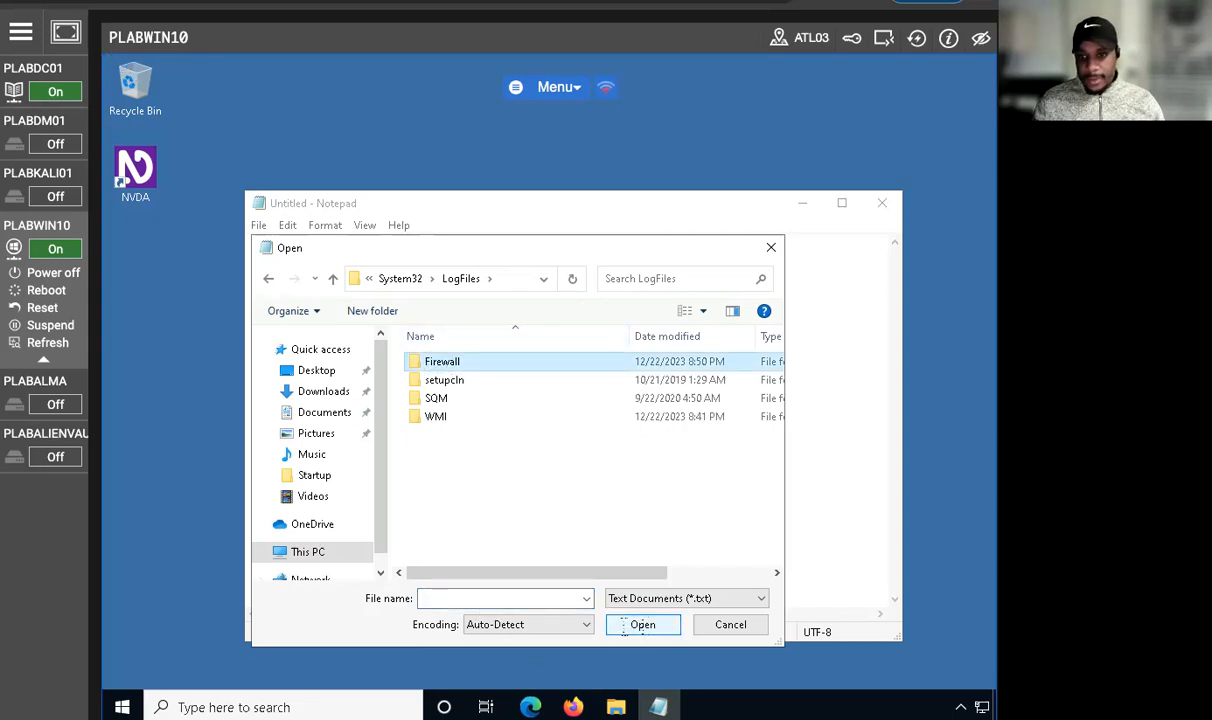
pyautogui.doubleClick(442, 361)
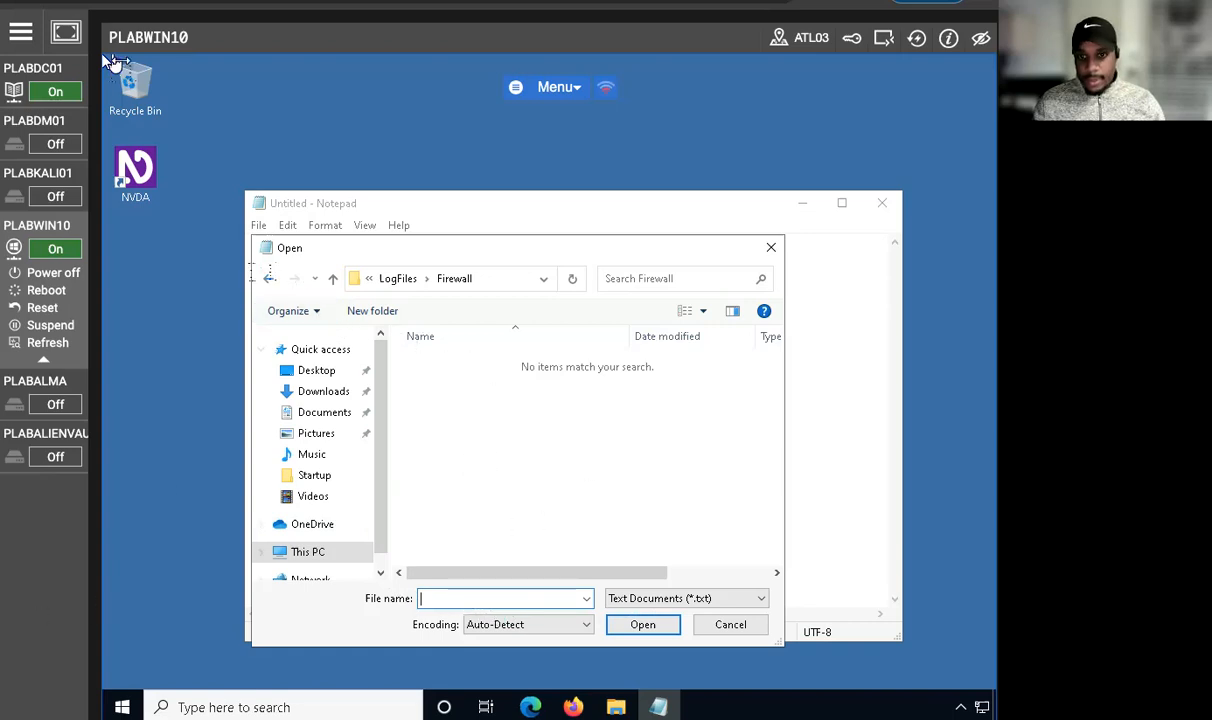
pyautogui.hotkey('alt', 'Left')
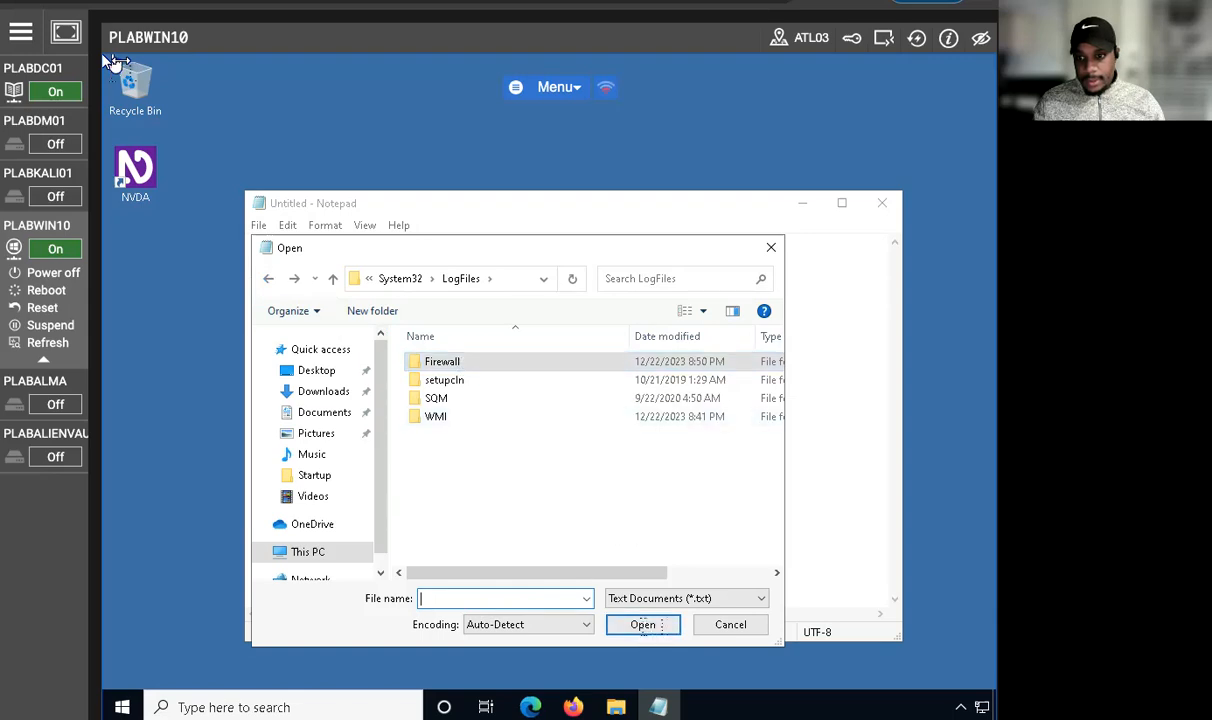
# Step: Set the file type filter to All Files and open the Firewall folder
pyautogui.click(643, 598)
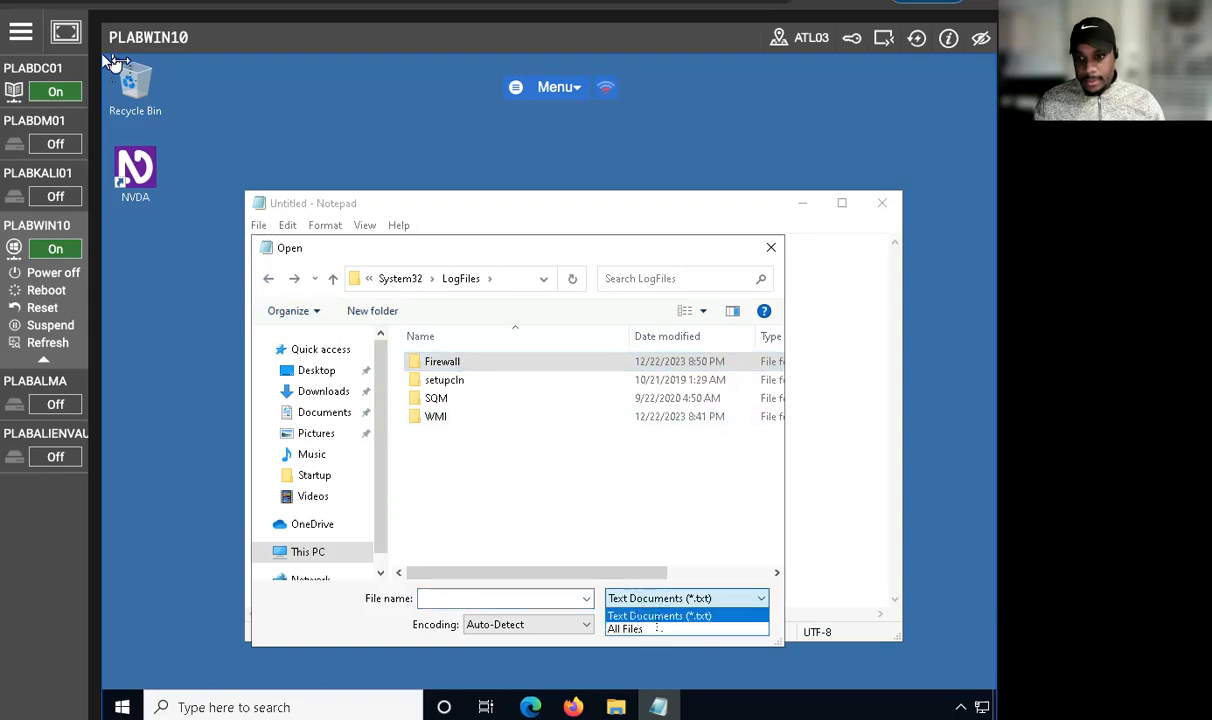
pyautogui.click(625, 628)
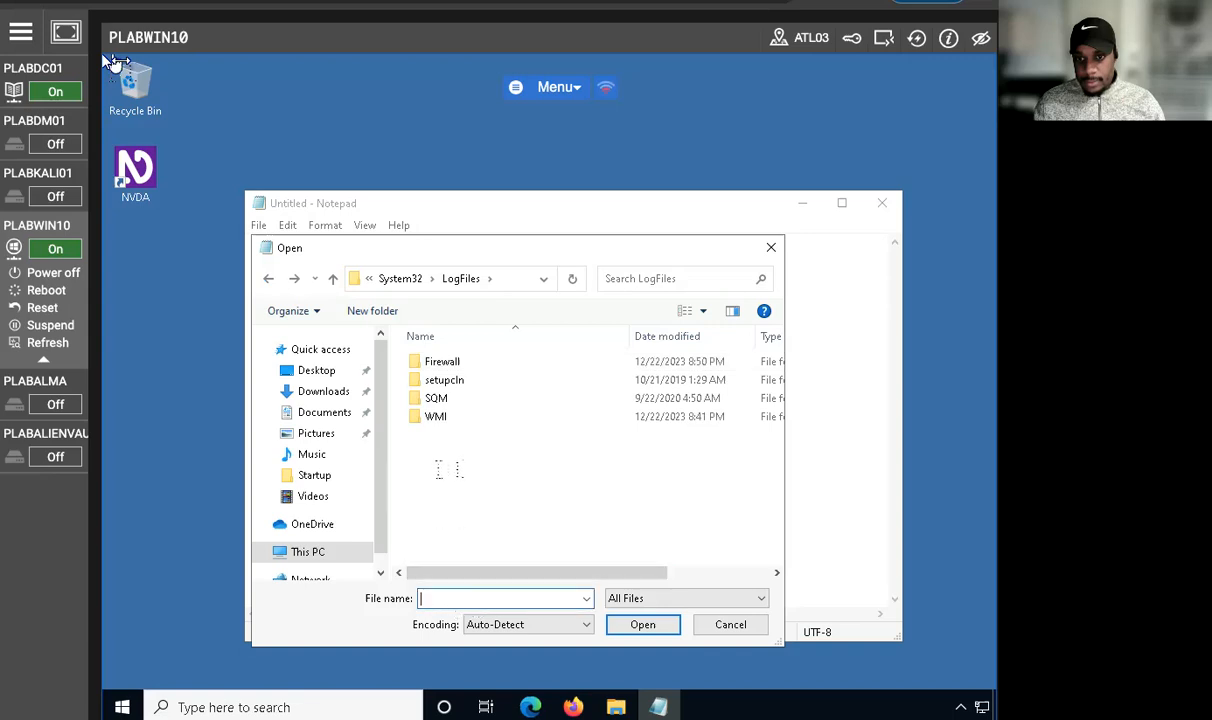
pyautogui.click(446, 360)
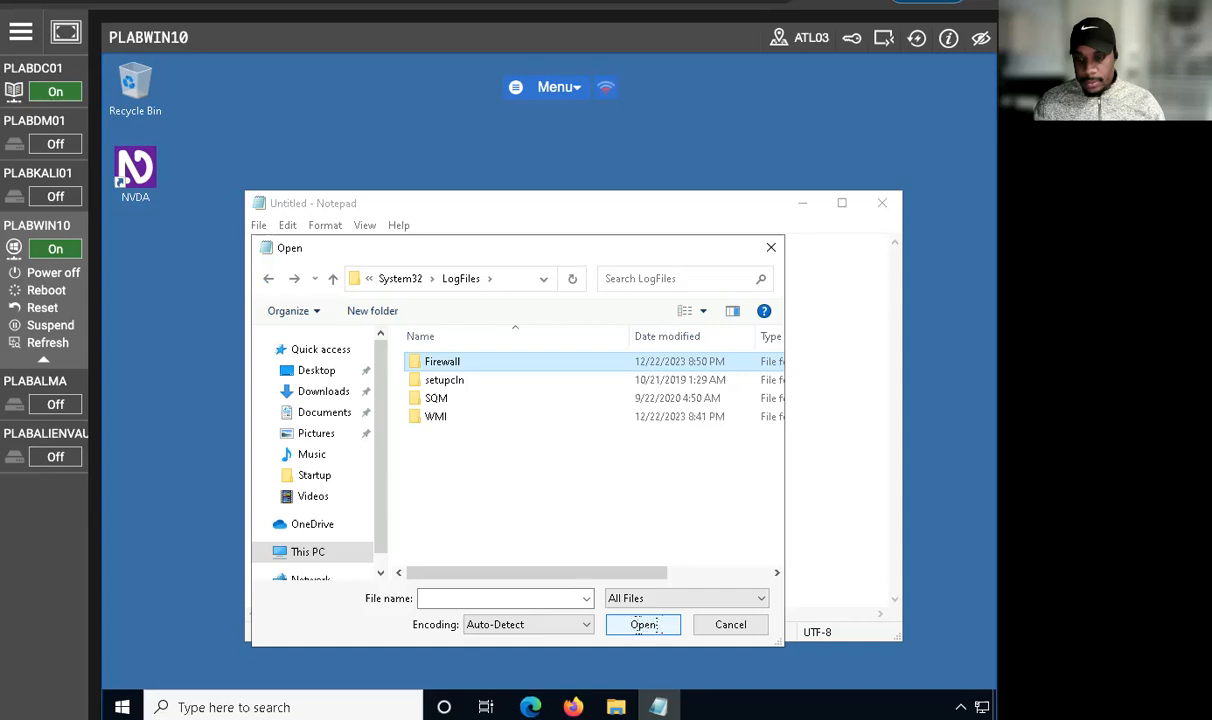
pyautogui.click(645, 625)
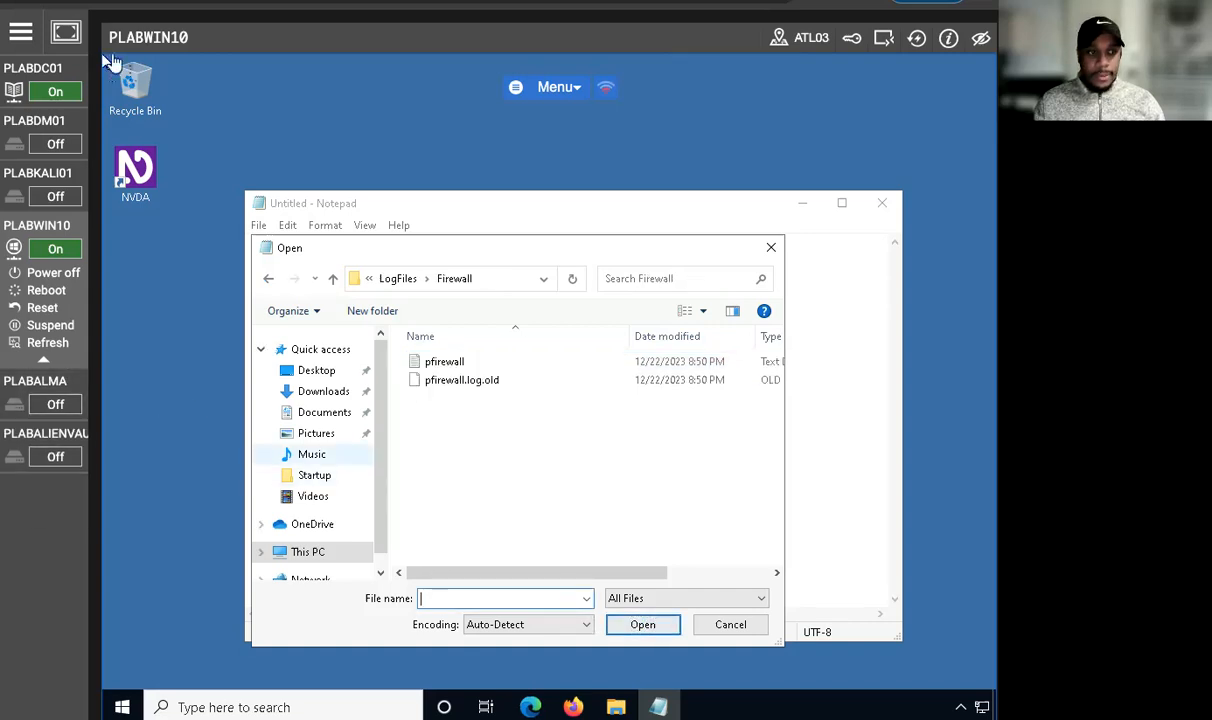
# Step: Open the pfirewall log in Notepad, highlight its logged entries for review, and close Notepad
pyautogui.click(444, 361)
pyautogui.press('Return')
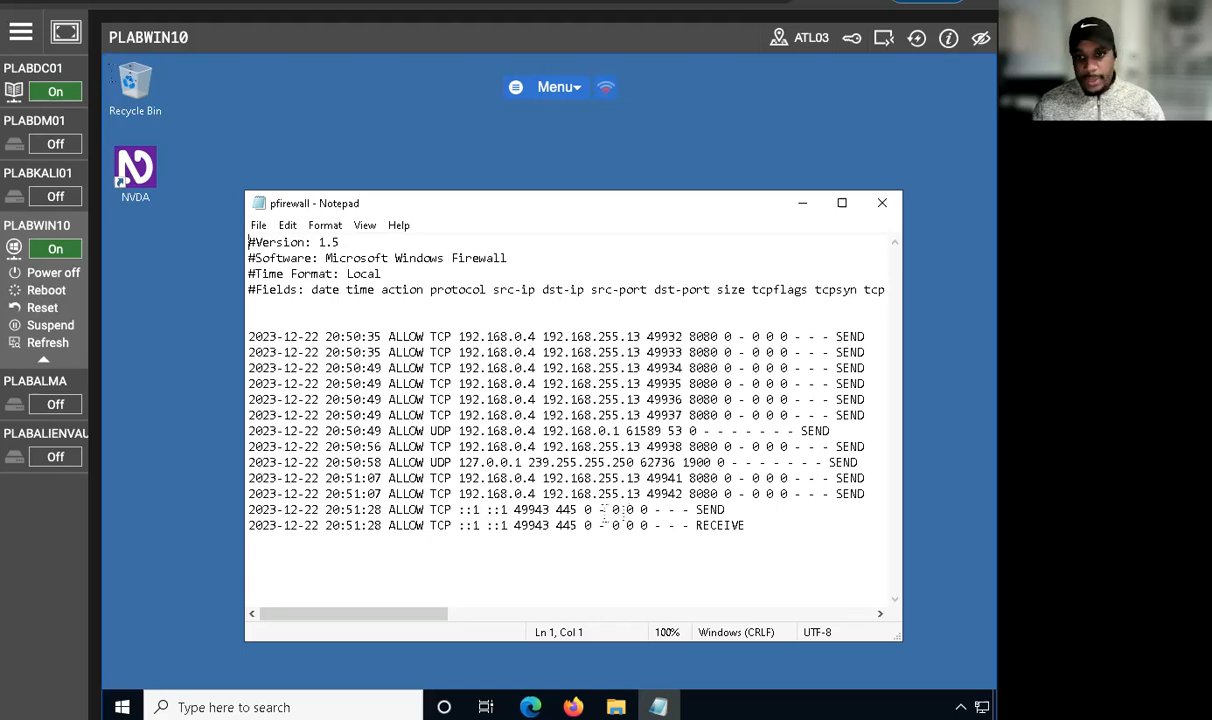
pyautogui.moveTo(748, 531); pyautogui.dragTo(336, 273)
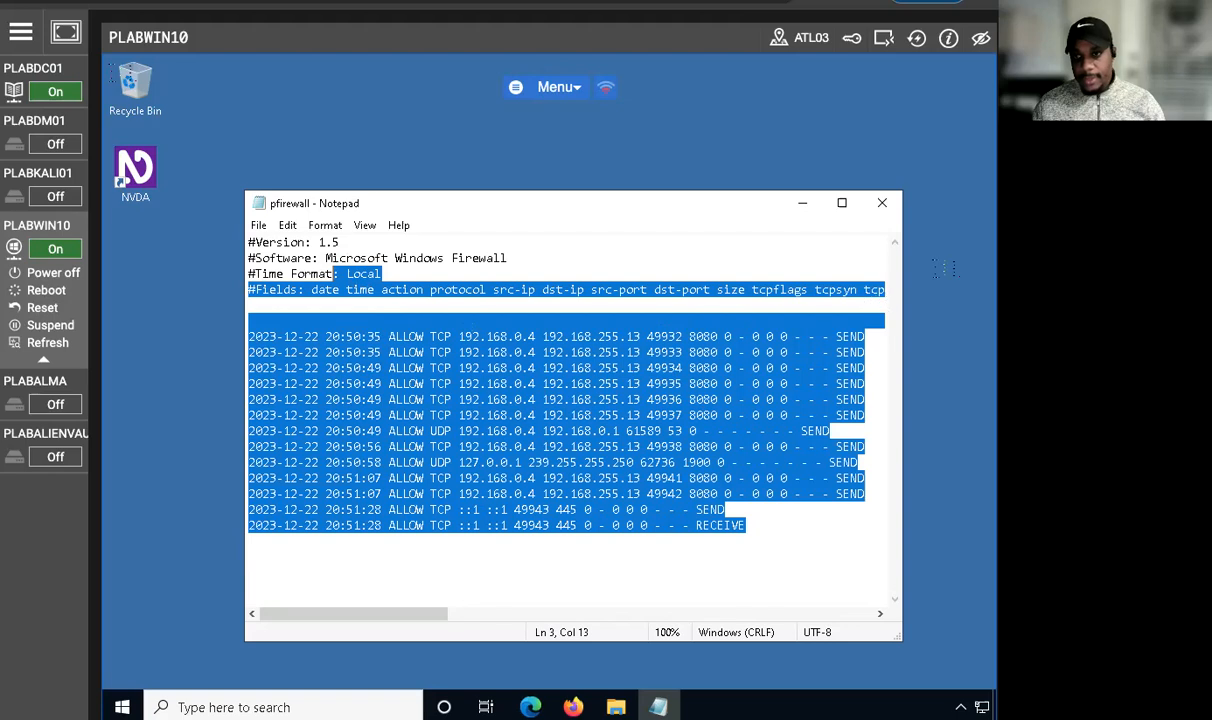
pyautogui.click(884, 204)
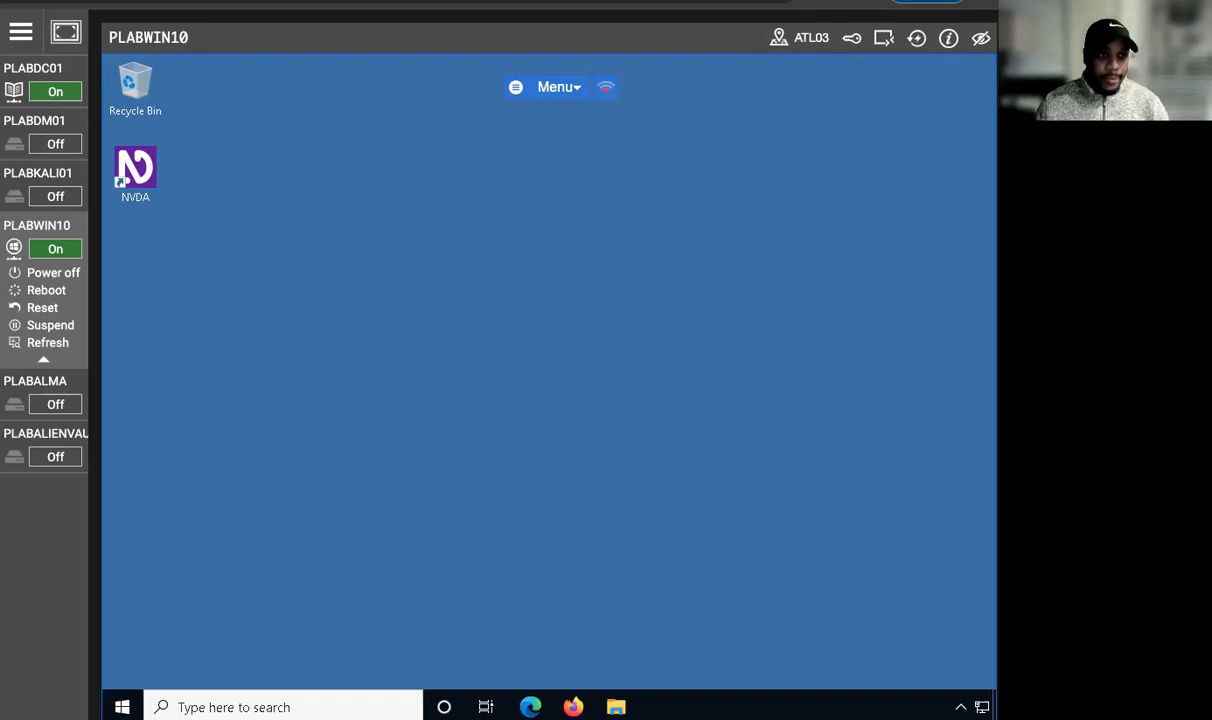
# Step: Power on the PLABALMA lab machine and open a Terminal window on it
pyautogui.click(55, 404)
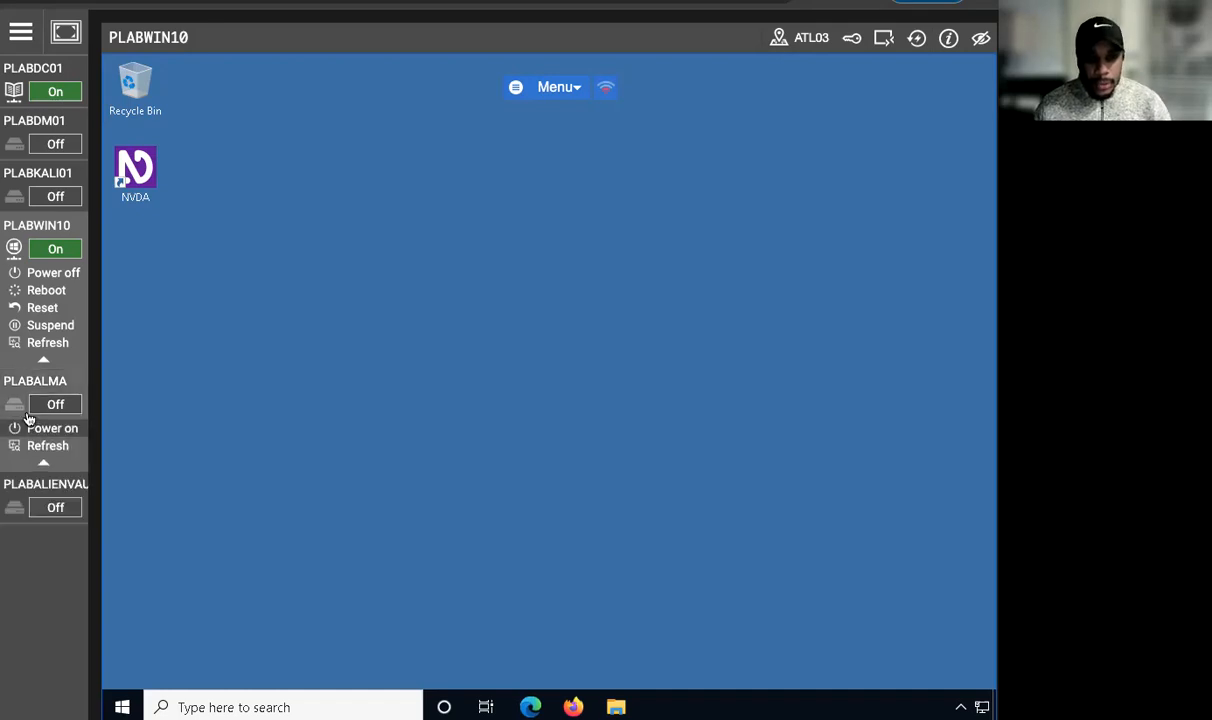
pyautogui.click(35, 428)
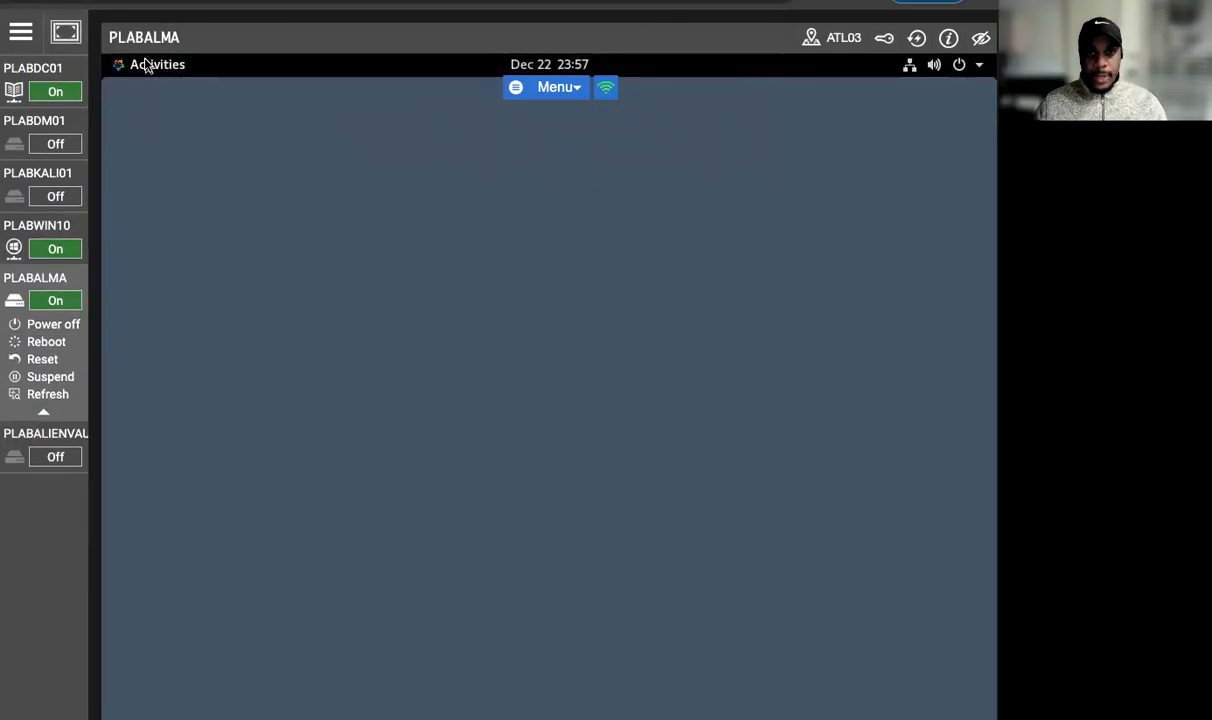
pyautogui.press('super')
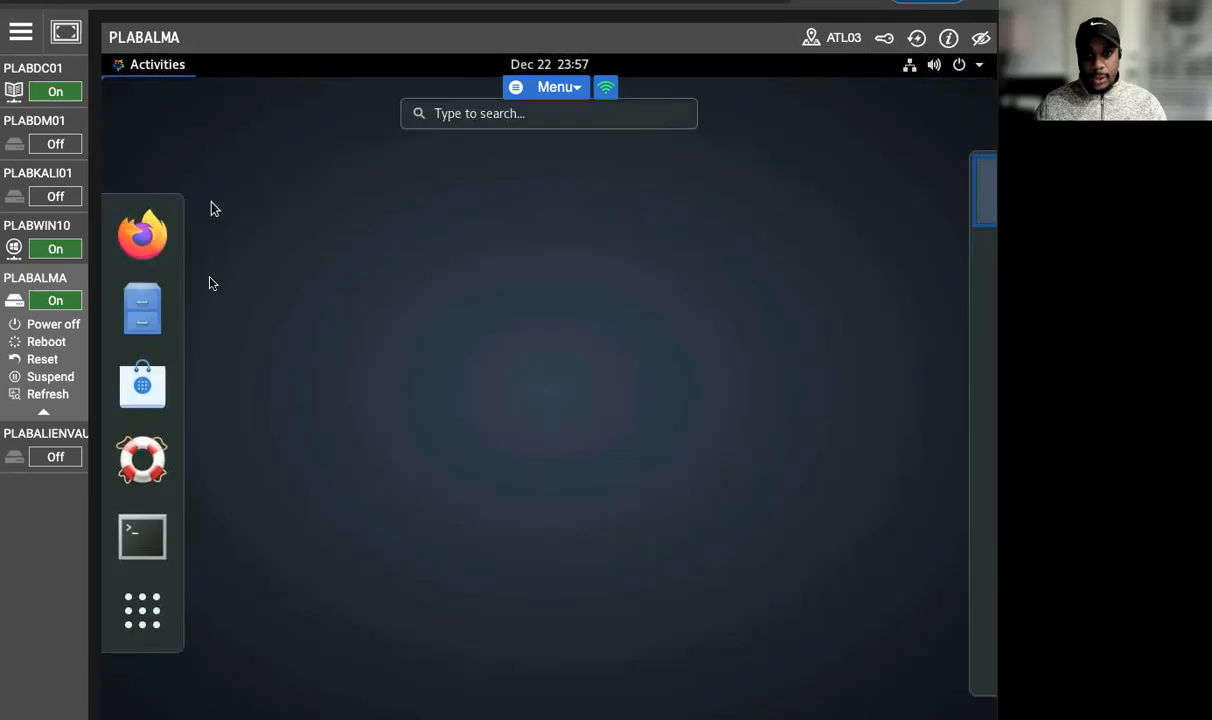
pyautogui.click(118, 510)
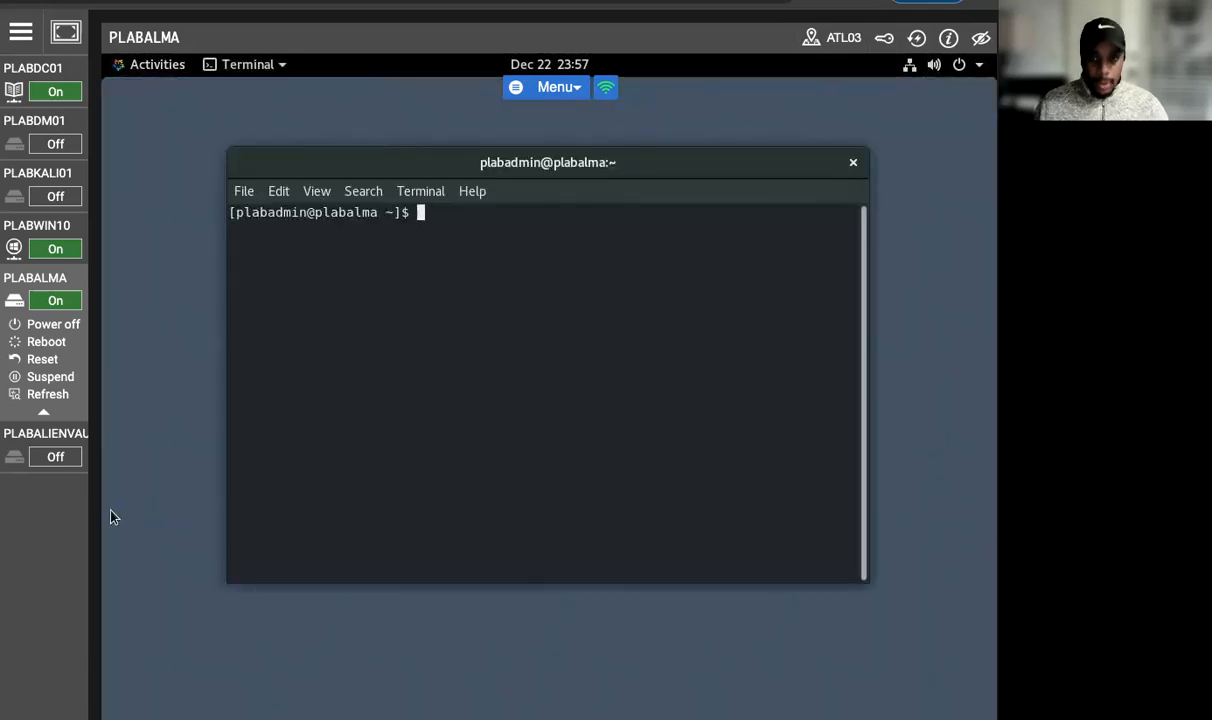
# Step: Run ls -l /var/log/ to list the log directory, look through the listing, and clear the terminal
pyautogui.write('ls ')
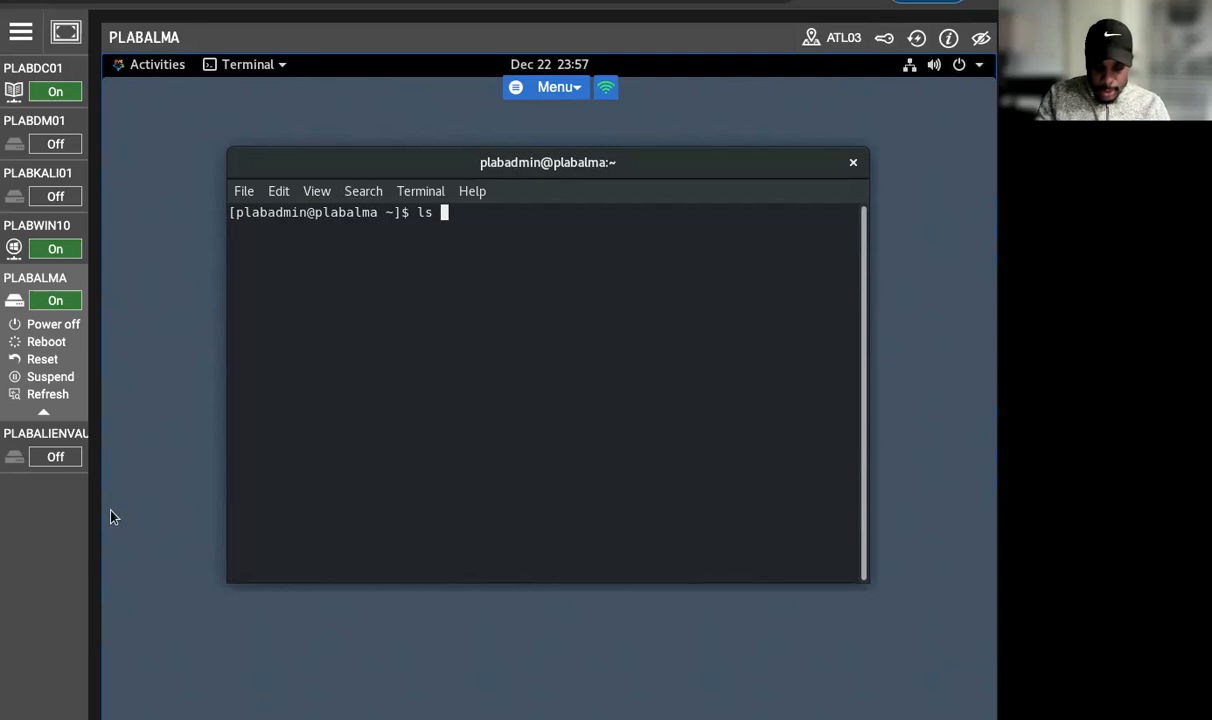
pyautogui.write('-l /')
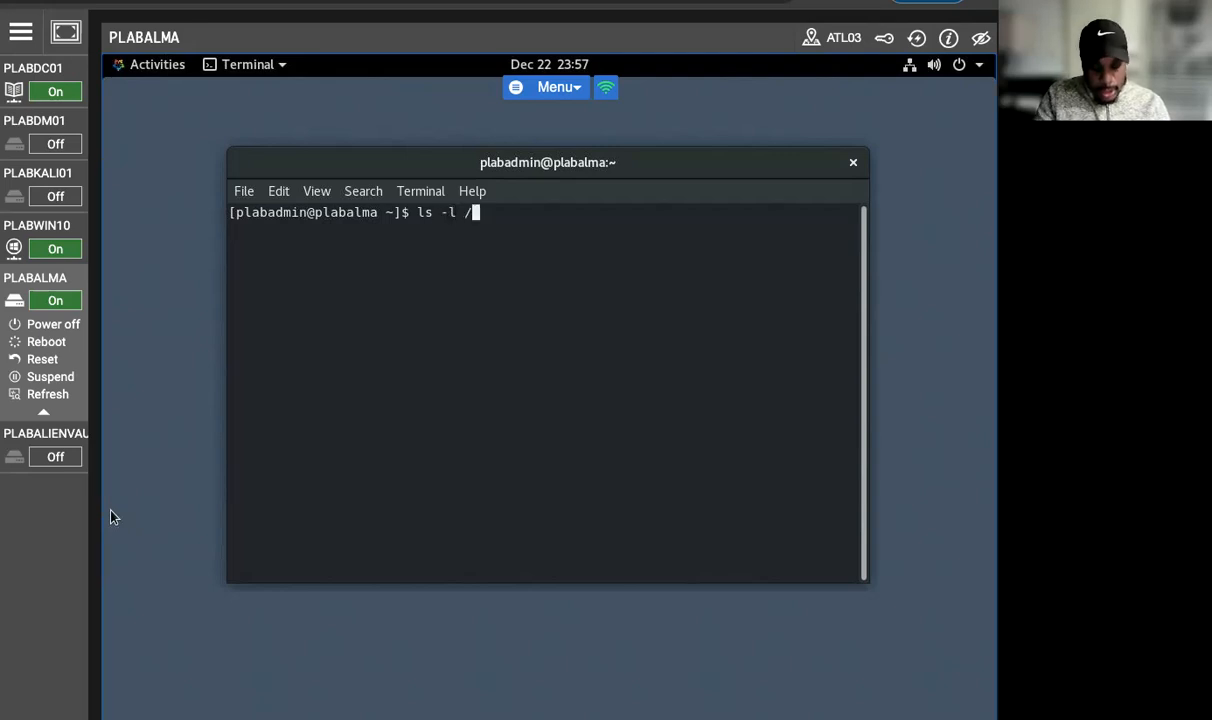
pyautogui.write('var/log/')
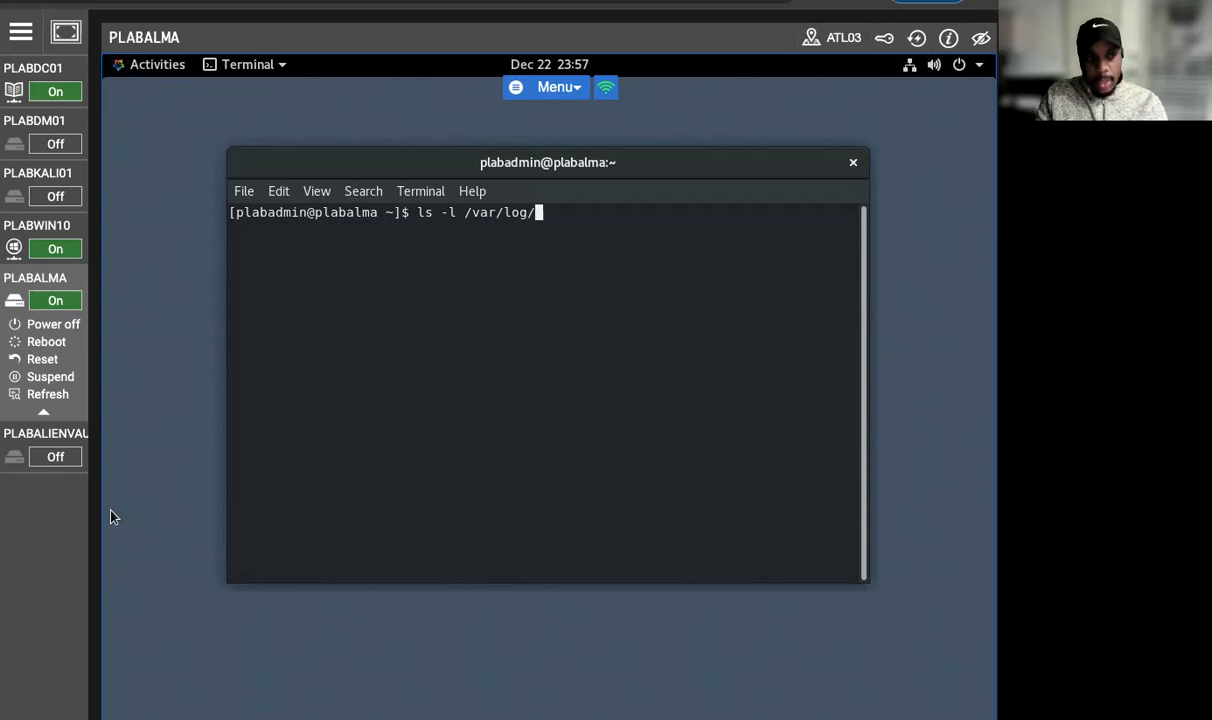
pyautogui.press('Return')
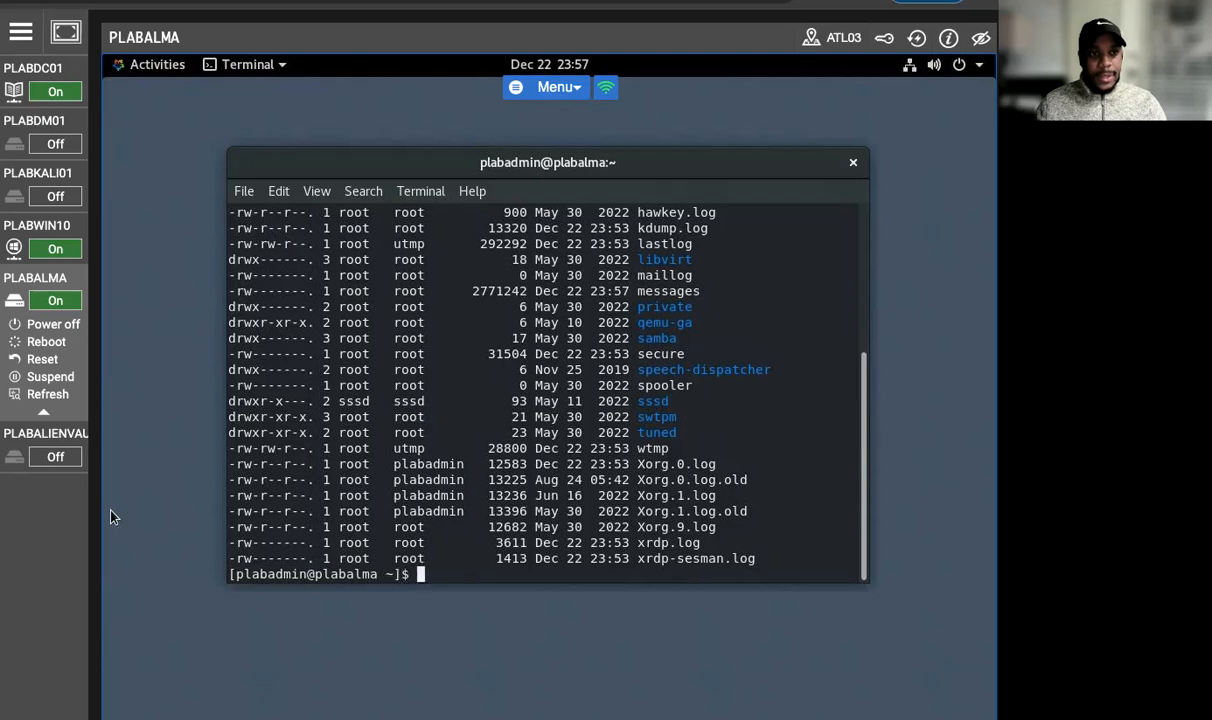
pyautogui.scroll(5, 380, 370)
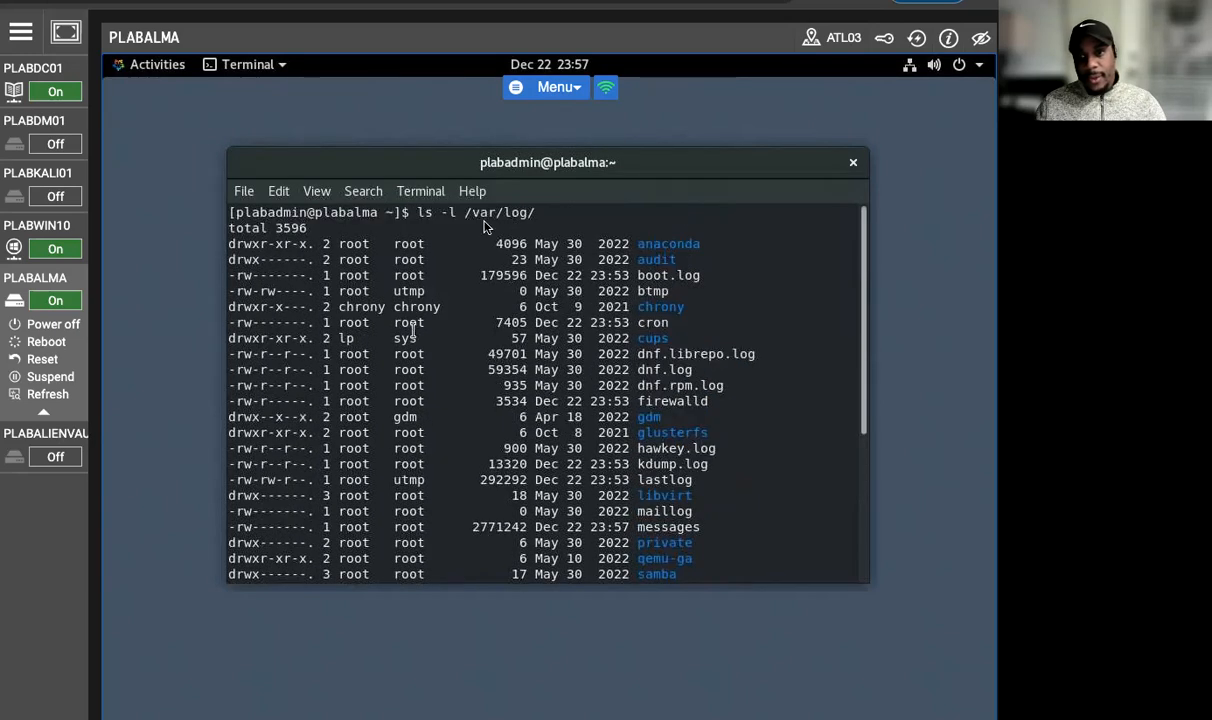
pyautogui.moveTo(452, 213); pyautogui.dragTo(511, 213)
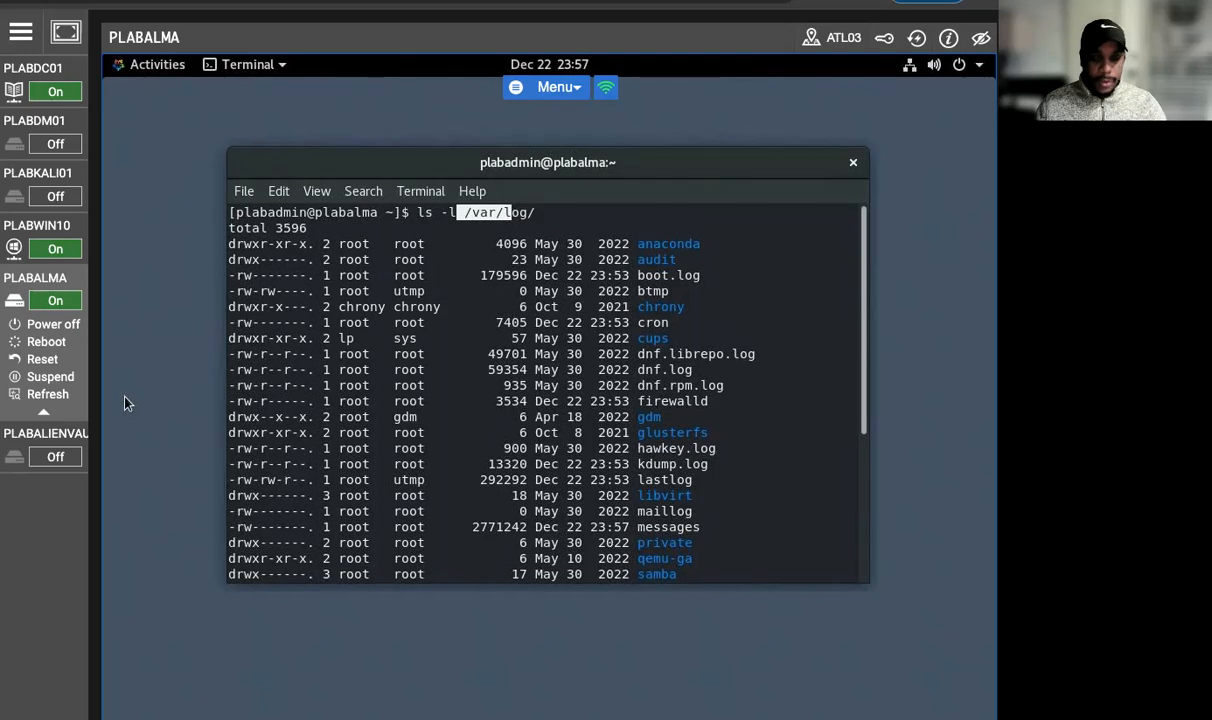
pyautogui.scroll(-8, 470, 510)
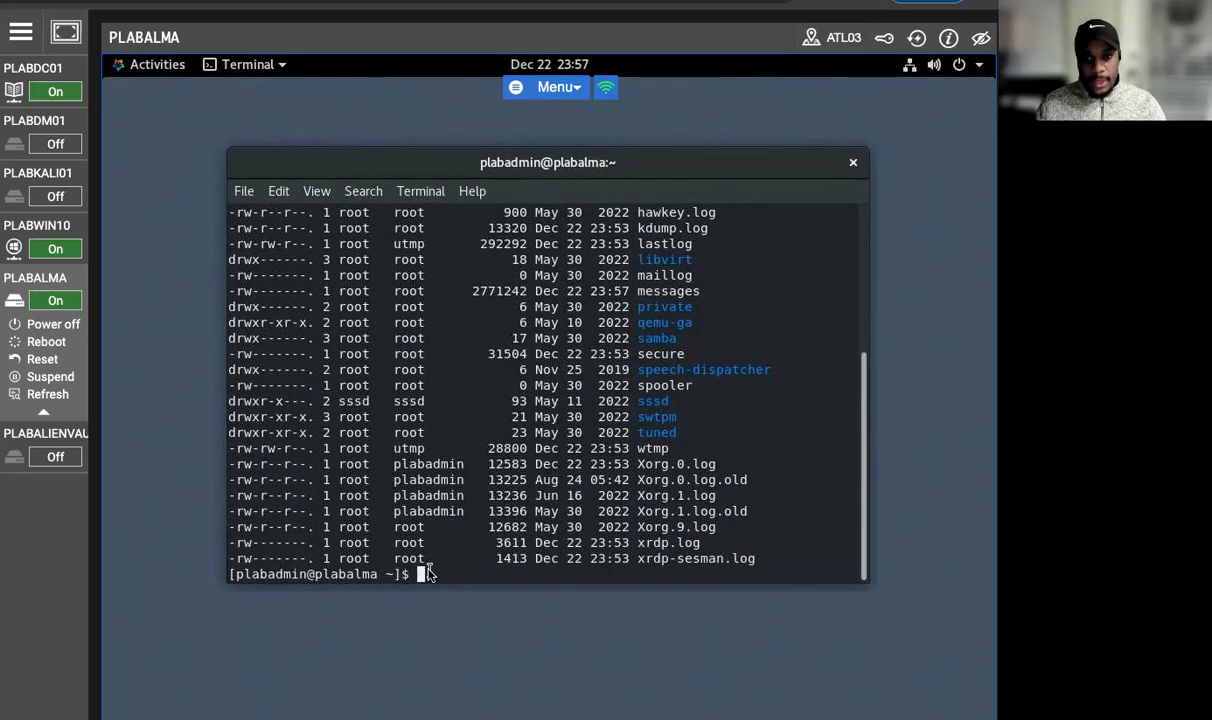
pyautogui.write('clear')
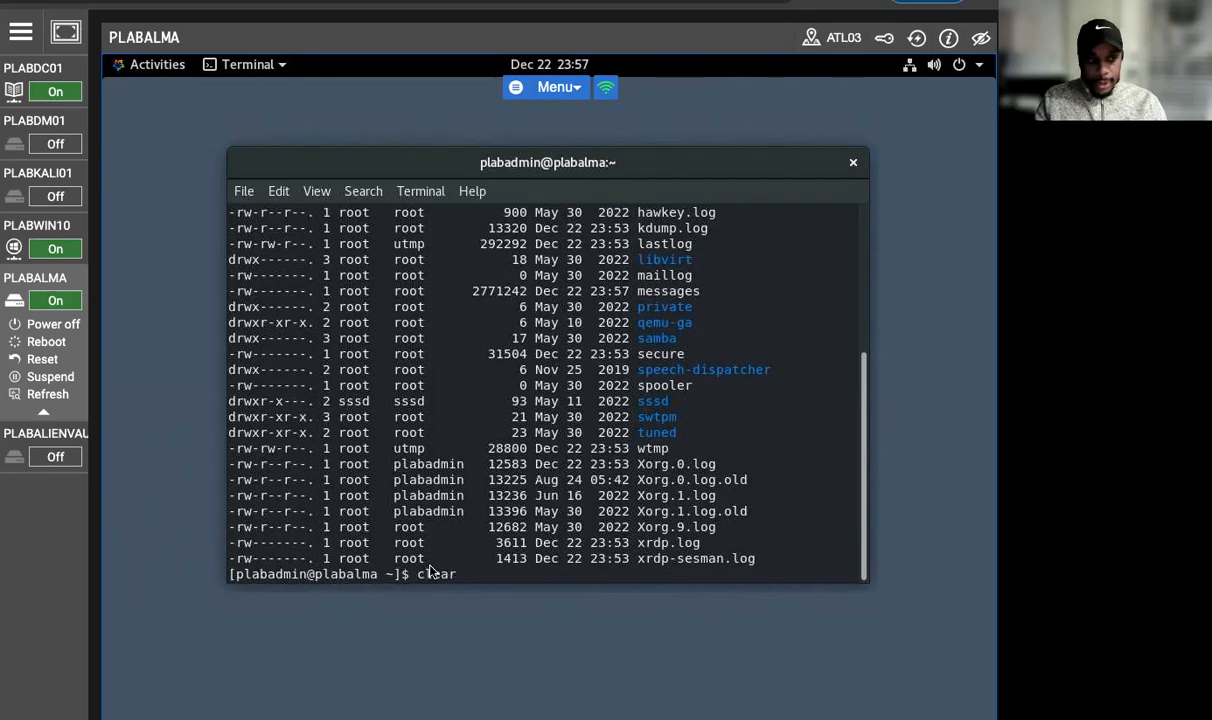
pyautogui.press('Return')
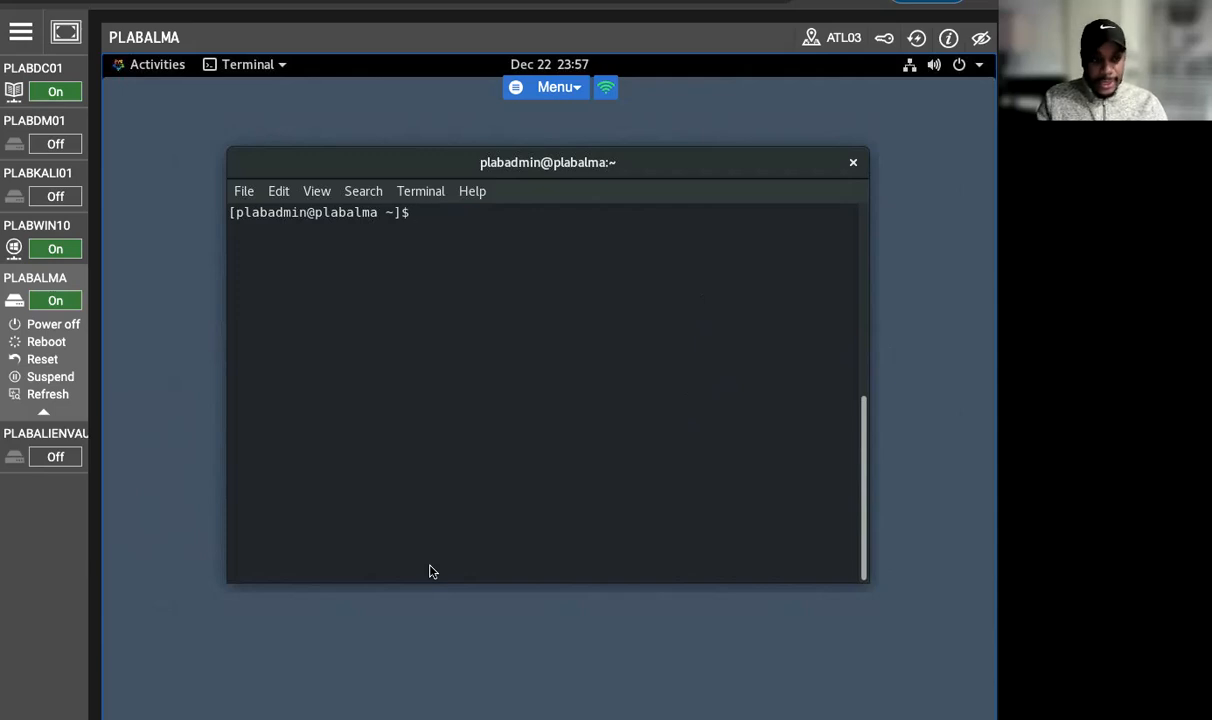
# Step: Try to display the boot log with sudo /cat /var/log/boot.log, entering the account password for sudo
pyautogui.write('sudo')
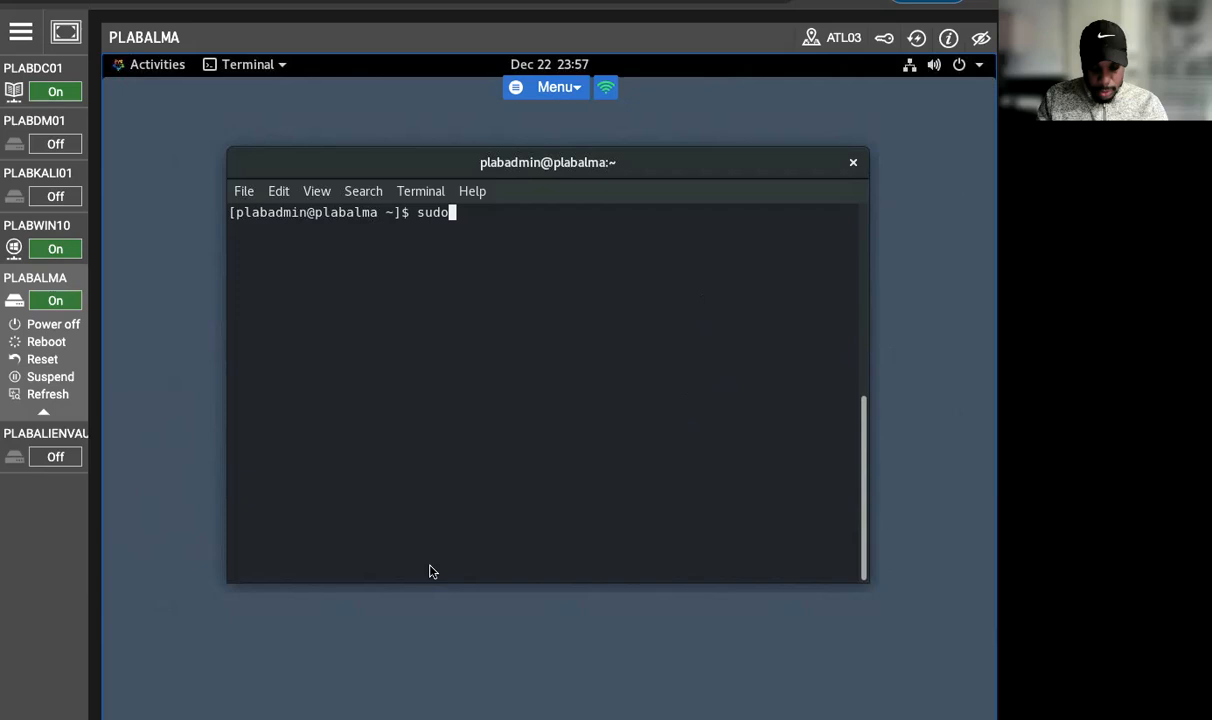
pyautogui.write(' /cat ')
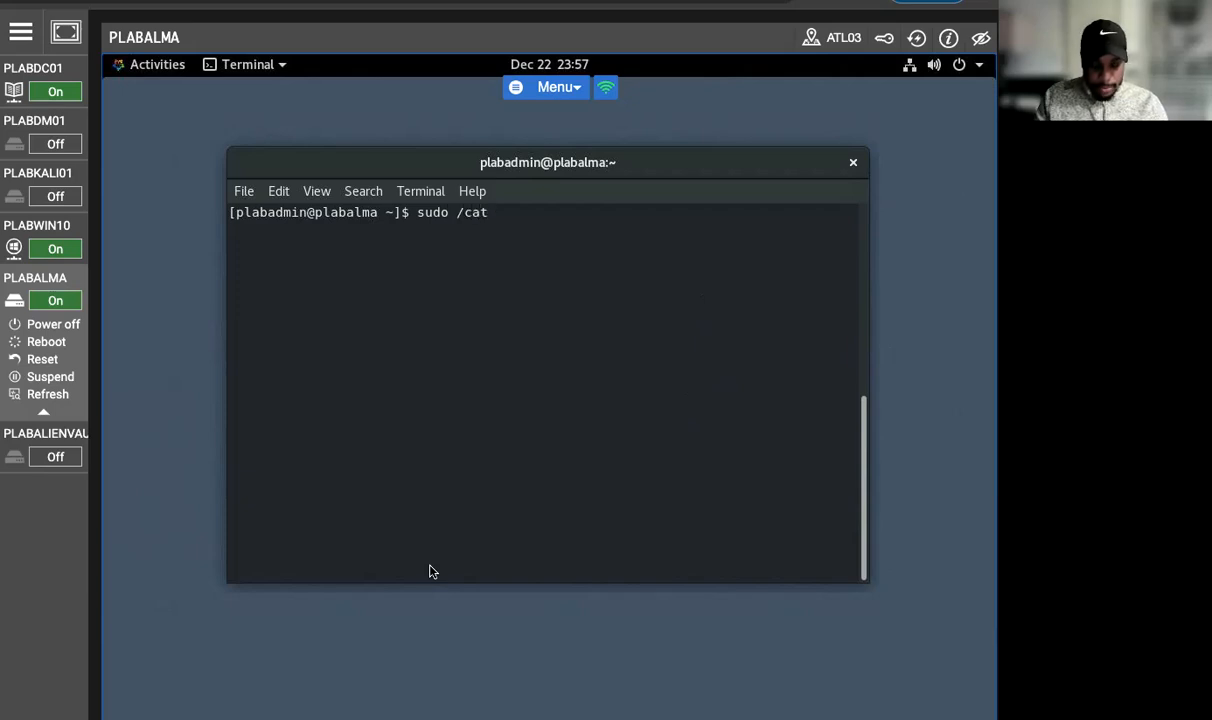
pyautogui.write('/var')
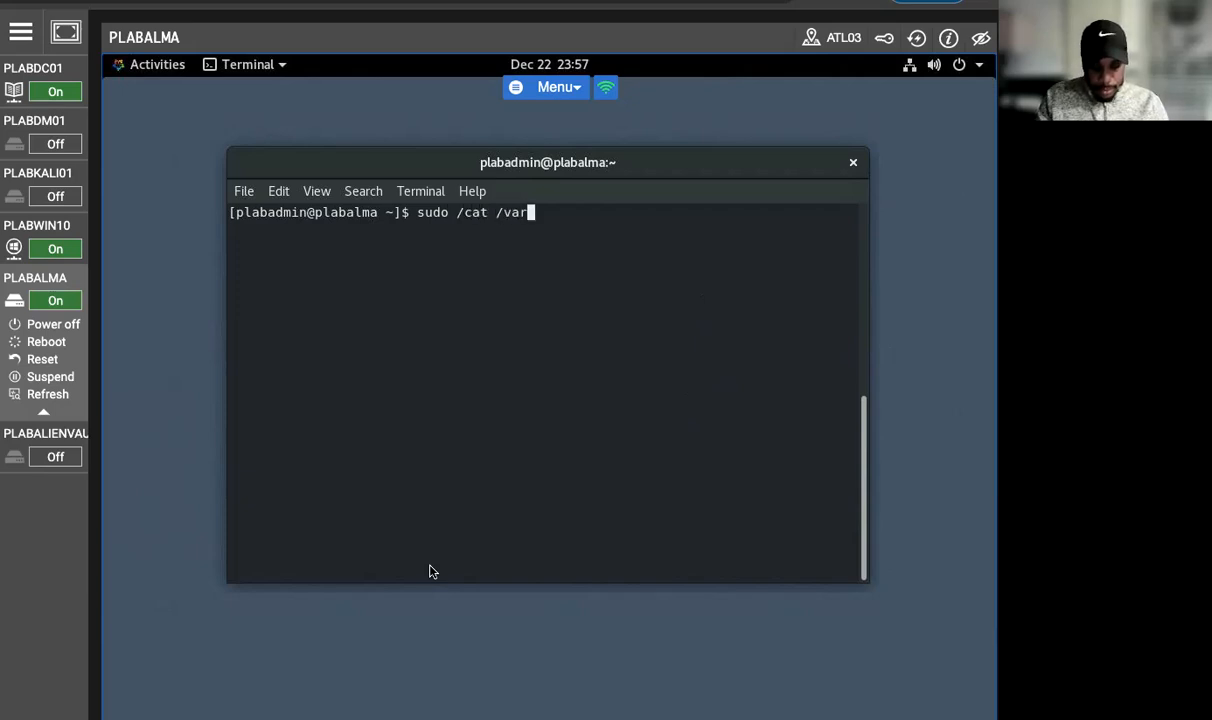
pyautogui.write('/lo')
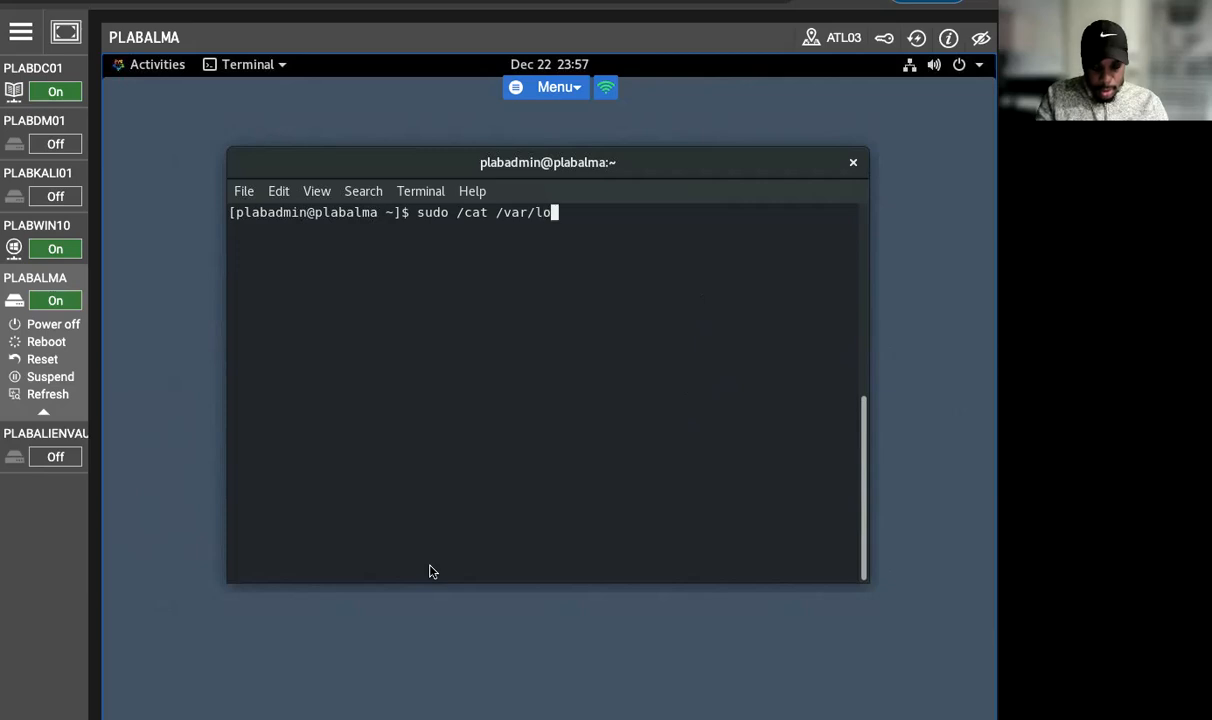
pyautogui.write('g/boot')
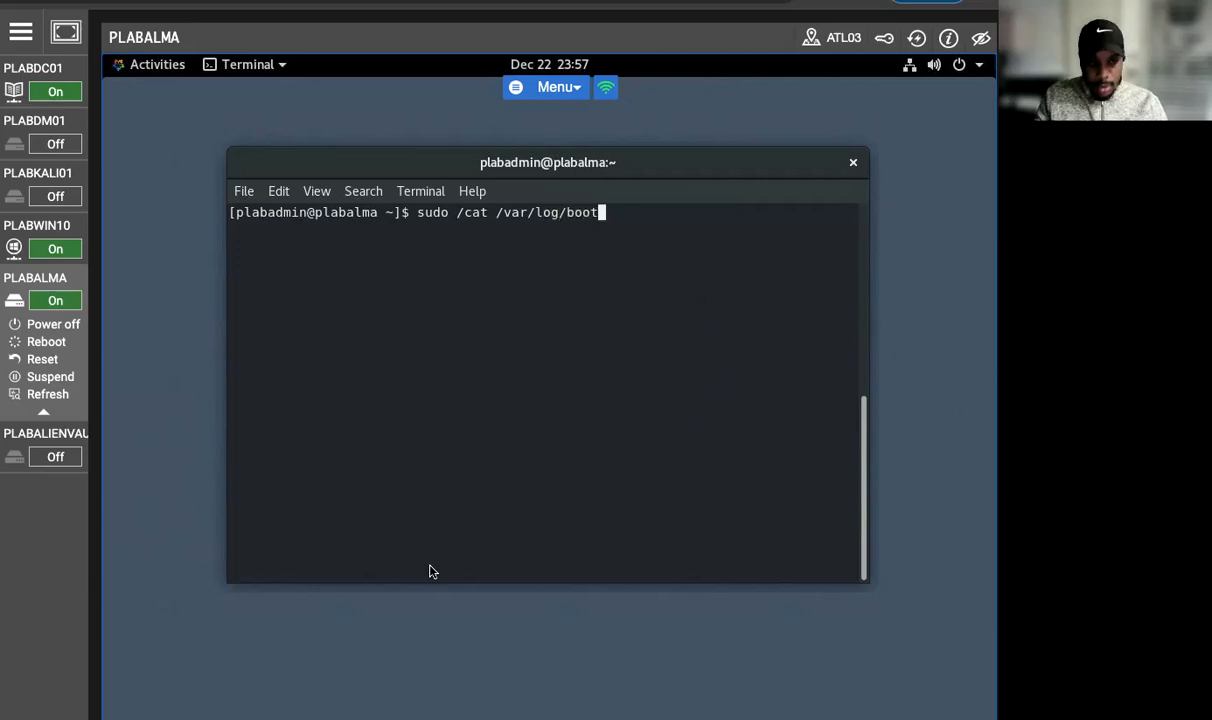
pyautogui.write('.log')
pyautogui.press('Return')
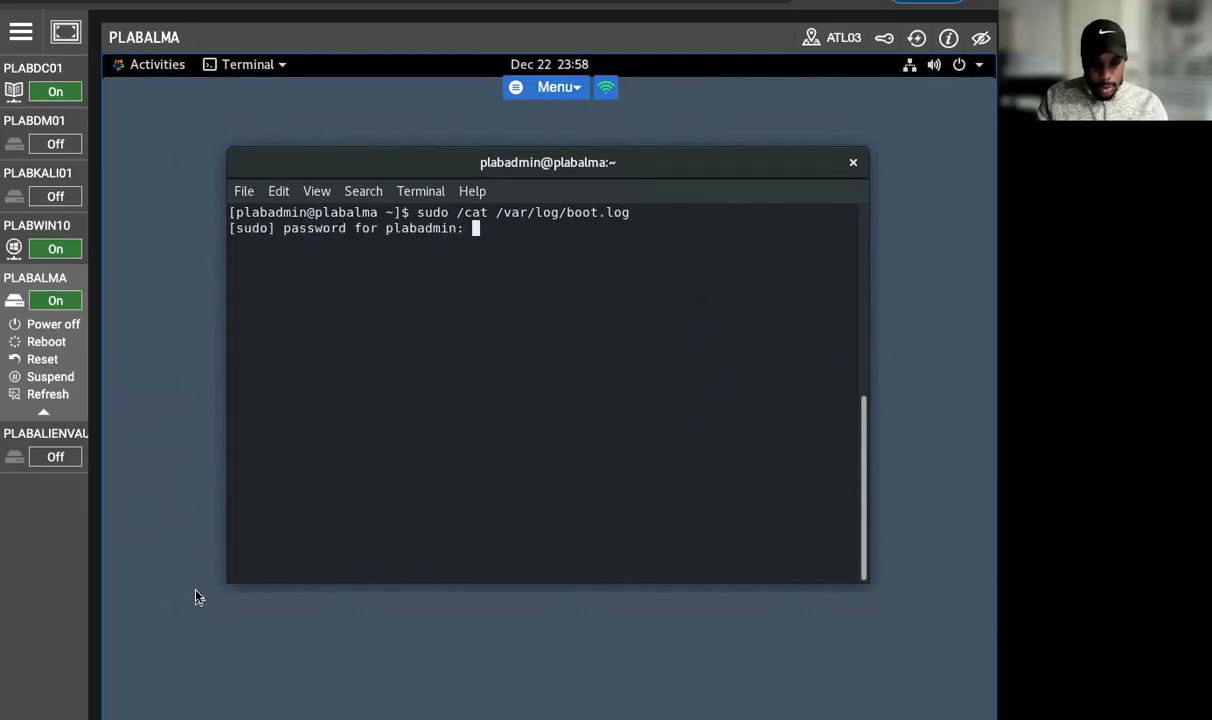
pyautogui.press('Return')
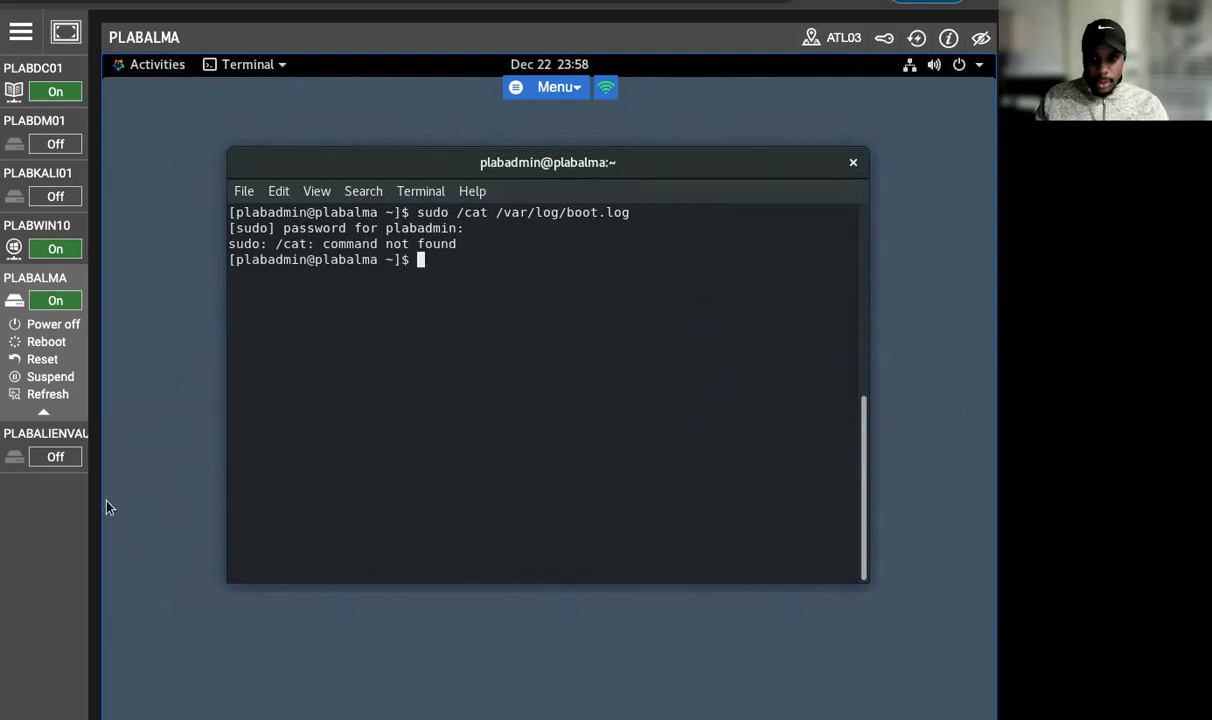
# Step: Discard the stray character and retry the previous sudo /cat command on the boot log
pyautogui.write('P')
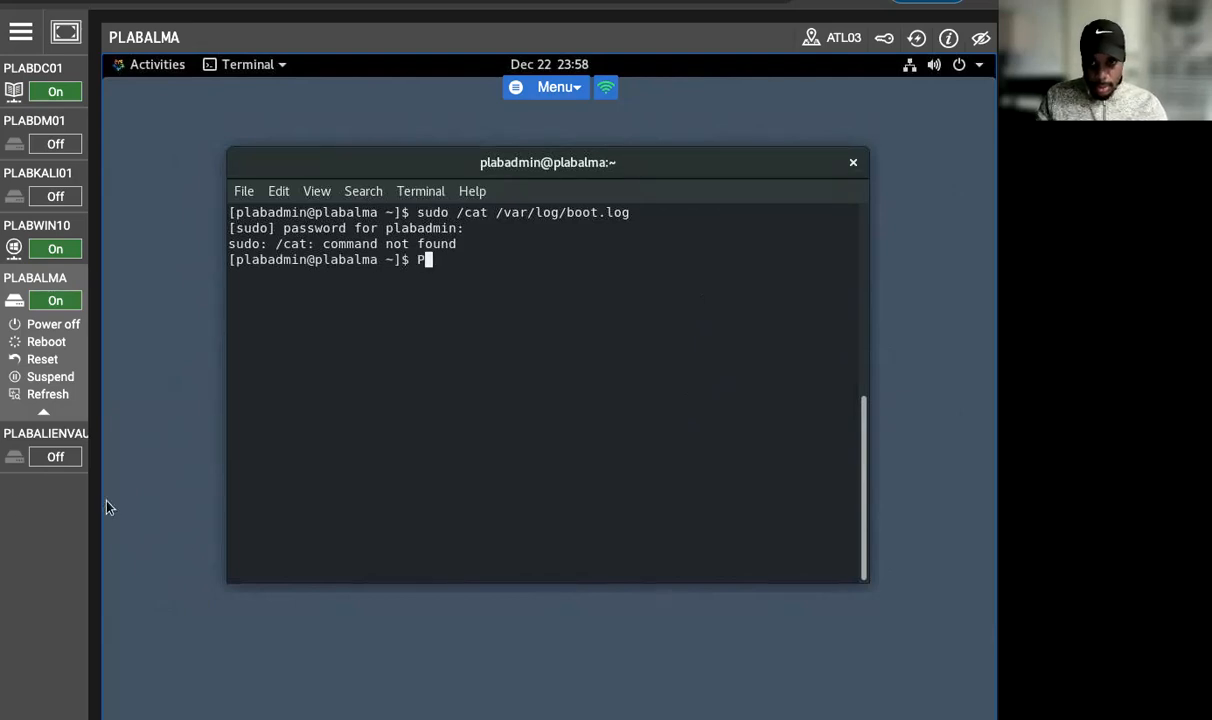
pyautogui.press('BackSpace')
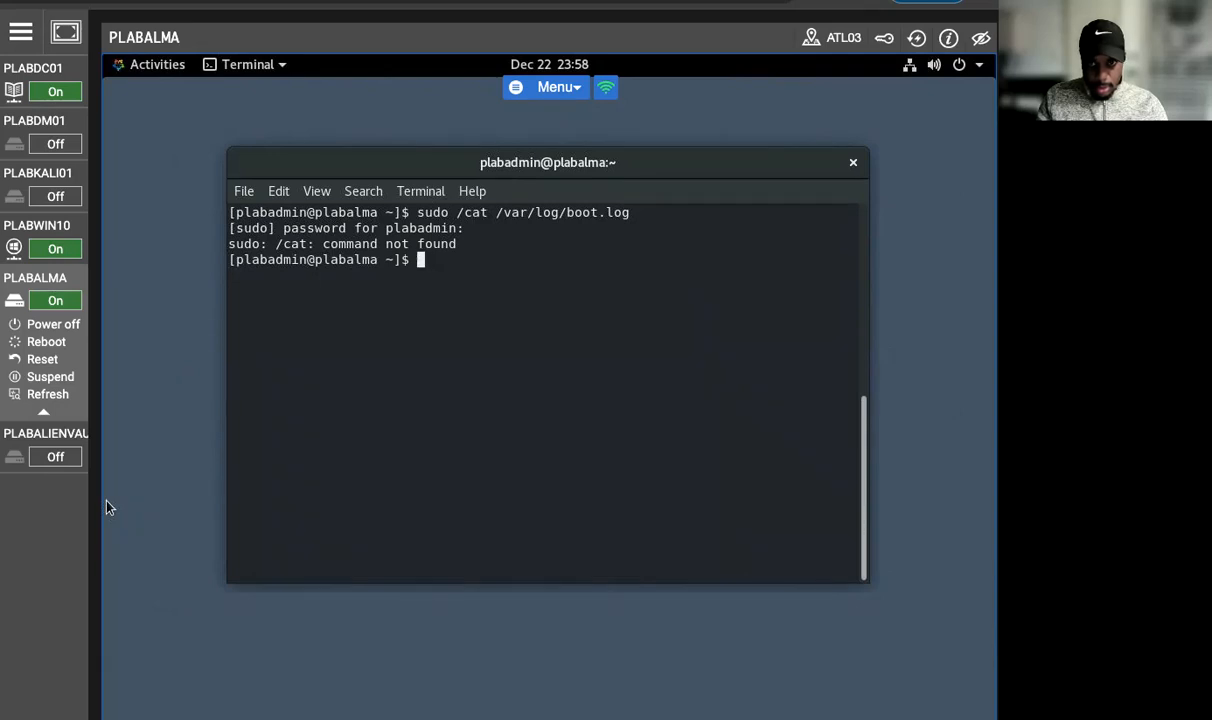
pyautogui.press('Up')
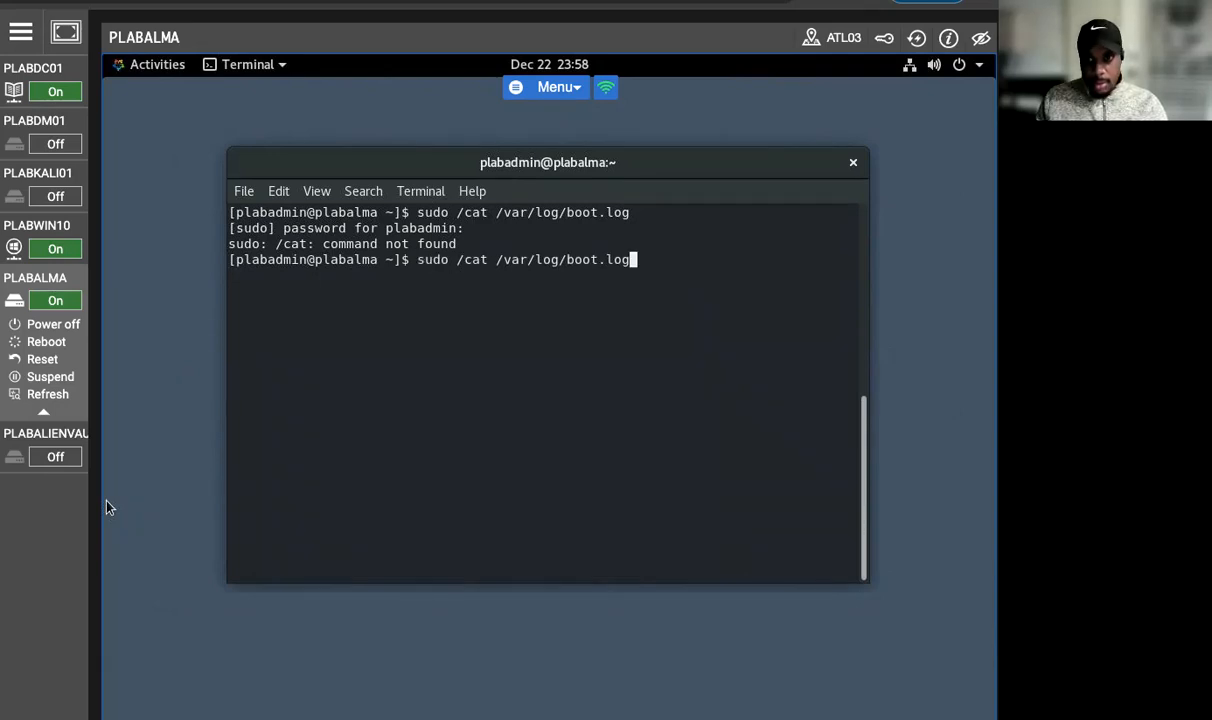
pyautogui.press('Return')
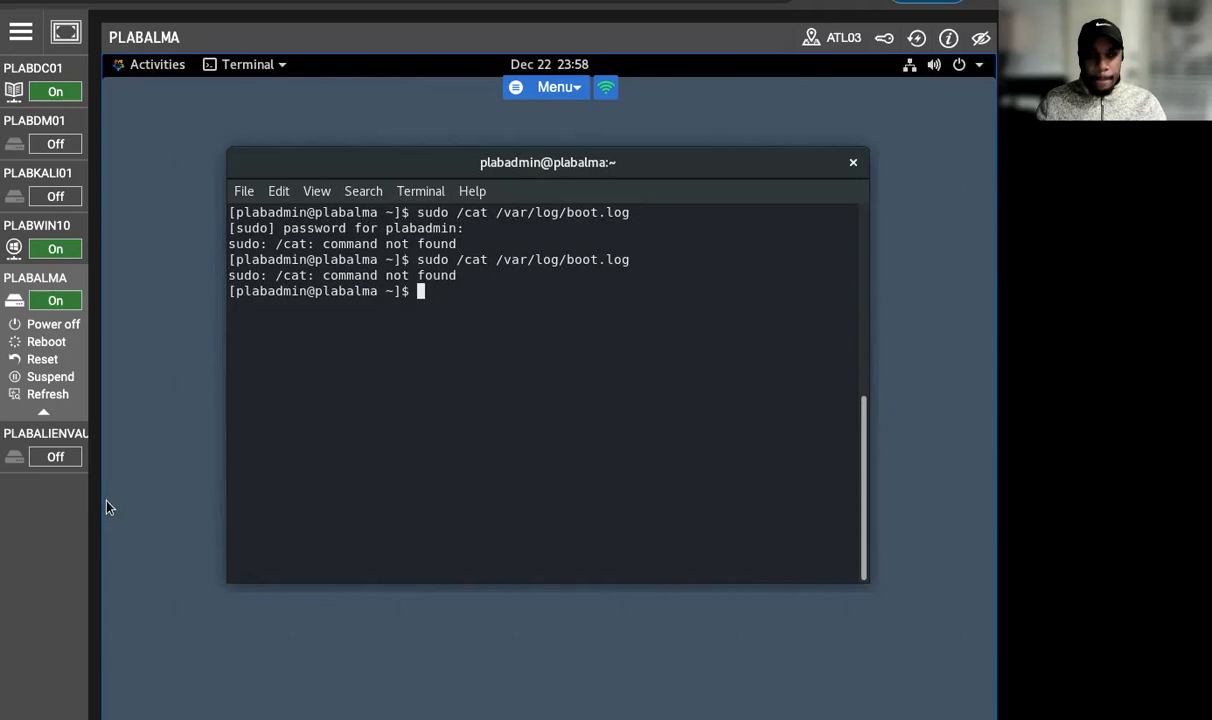
# Step: Correct the recalled command to sudo cat /var/log/boot.log, run it, and look back through the boot log output
pyautogui.press('Up')
pyautogui.press('Left')
pyautogui.press('Left')
pyautogui.press('Left')
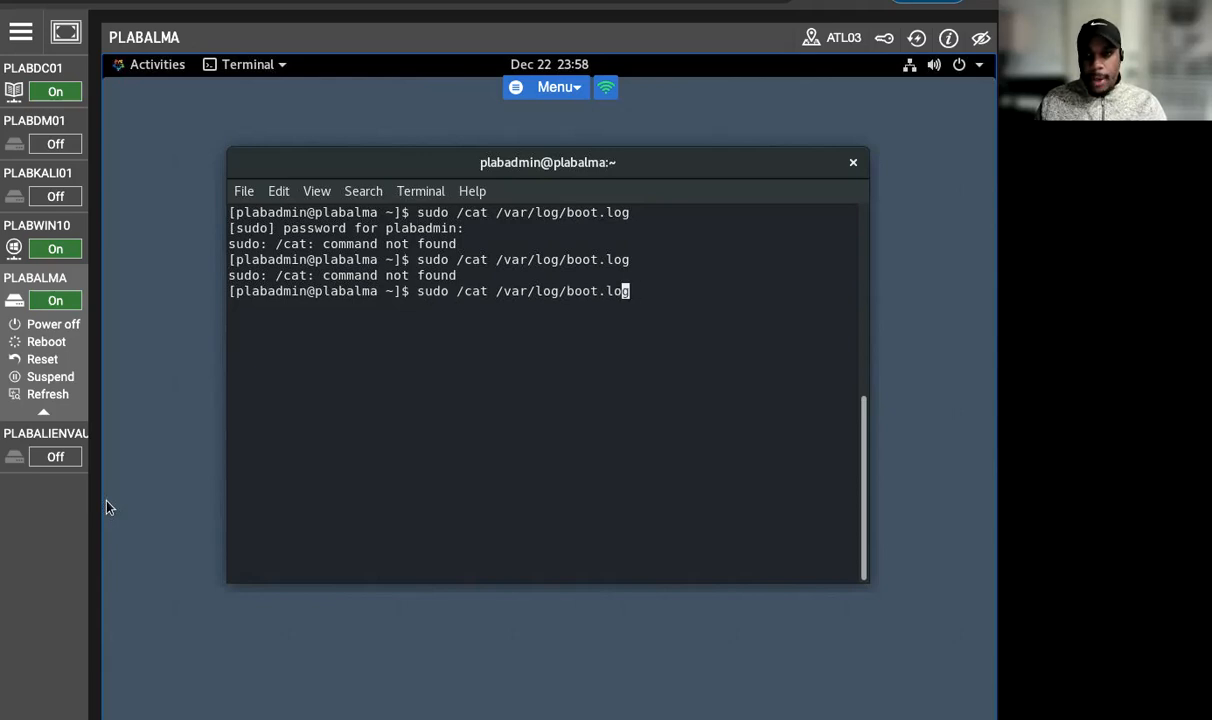
pyautogui.press('Left')
pyautogui.press('Left')
pyautogui.press('Left')
pyautogui.press('Left')
pyautogui.press('Left')
pyautogui.press('Left')
pyautogui.press('Left')
pyautogui.press('Left')
pyautogui.press('Left')
pyautogui.press('Left')
pyautogui.press('Left')
pyautogui.press('Left')
pyautogui.press('Left')
pyautogui.press('Left')
pyautogui.press('Left')
pyautogui.press('Left')
pyautogui.press('Left')
pyautogui.press('Left')
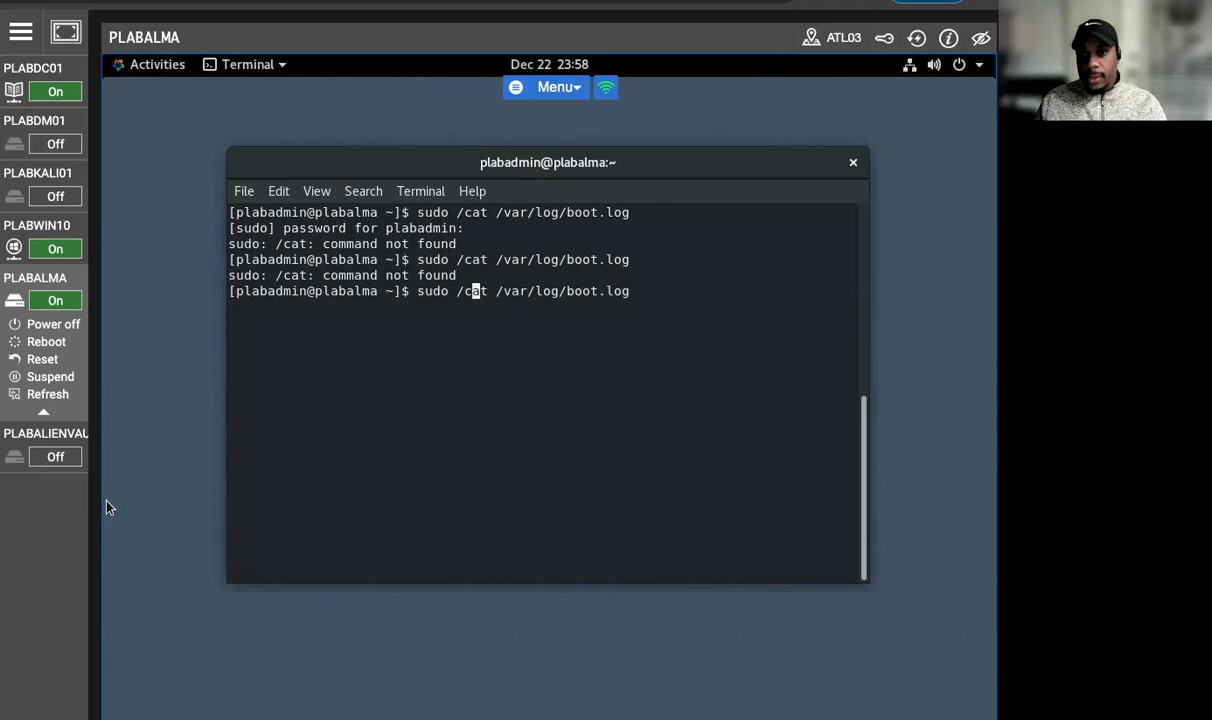
pyautogui.press('BackSpace')
pyautogui.press('Return')
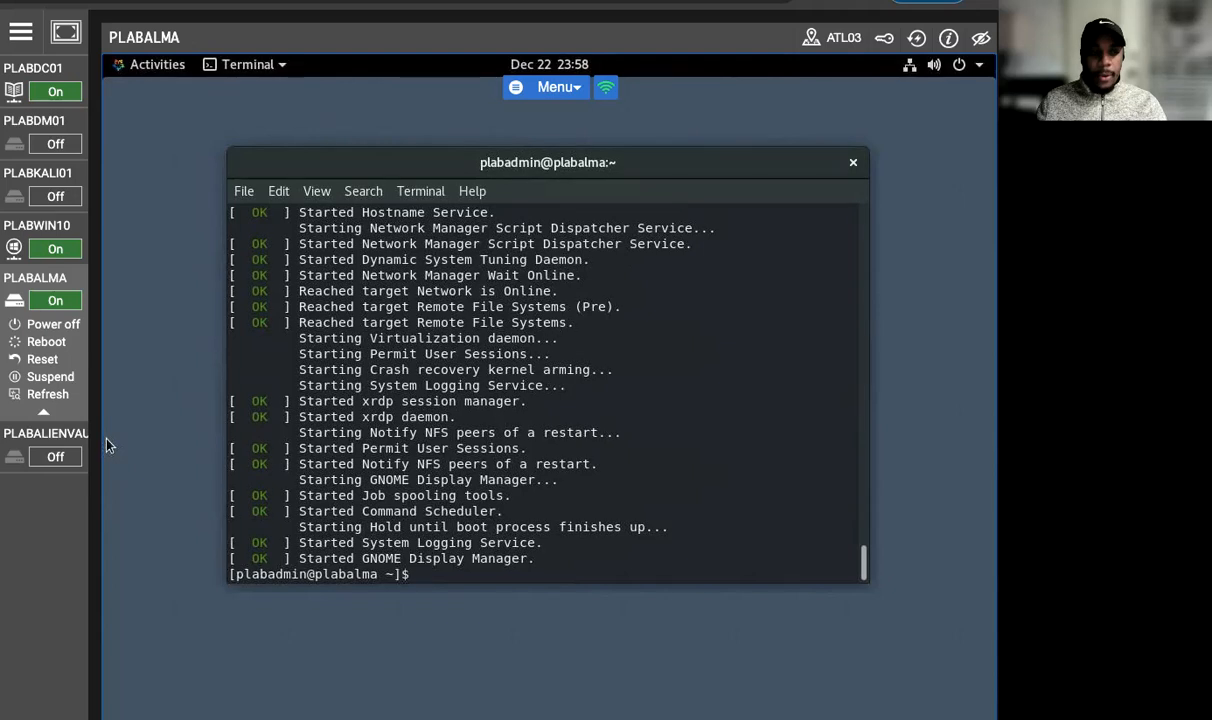
pyautogui.scroll(2, 398, 437)
pyautogui.scroll(20, 398, 437)
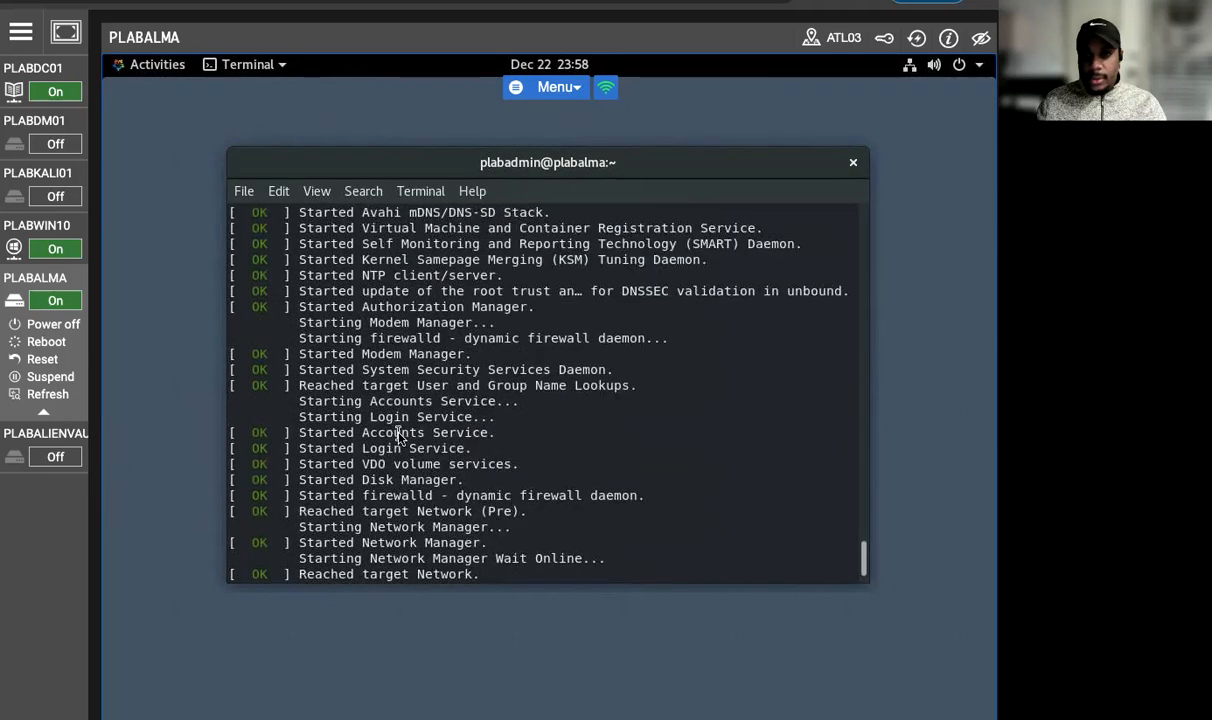
# Step: Look through the boot log output from its first entries down to the last ones
pyautogui.scroll(12, 398, 432)
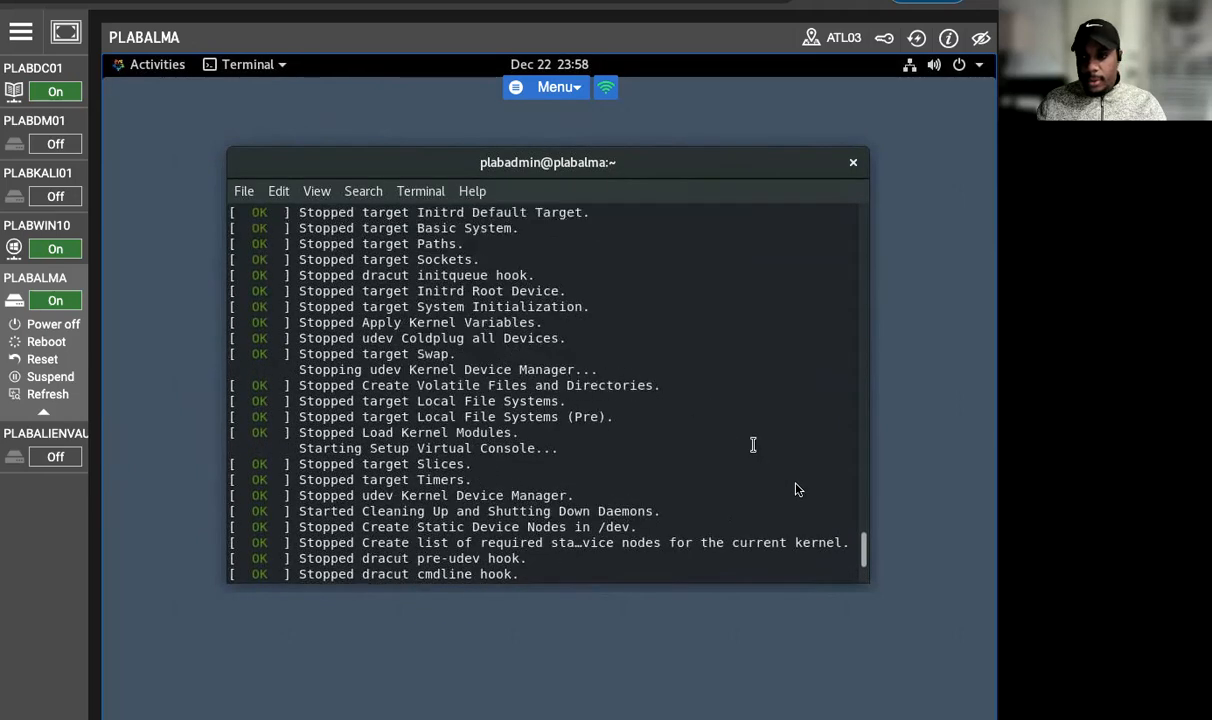
pyautogui.moveTo(866, 551); pyautogui.dragTo(820, 216)
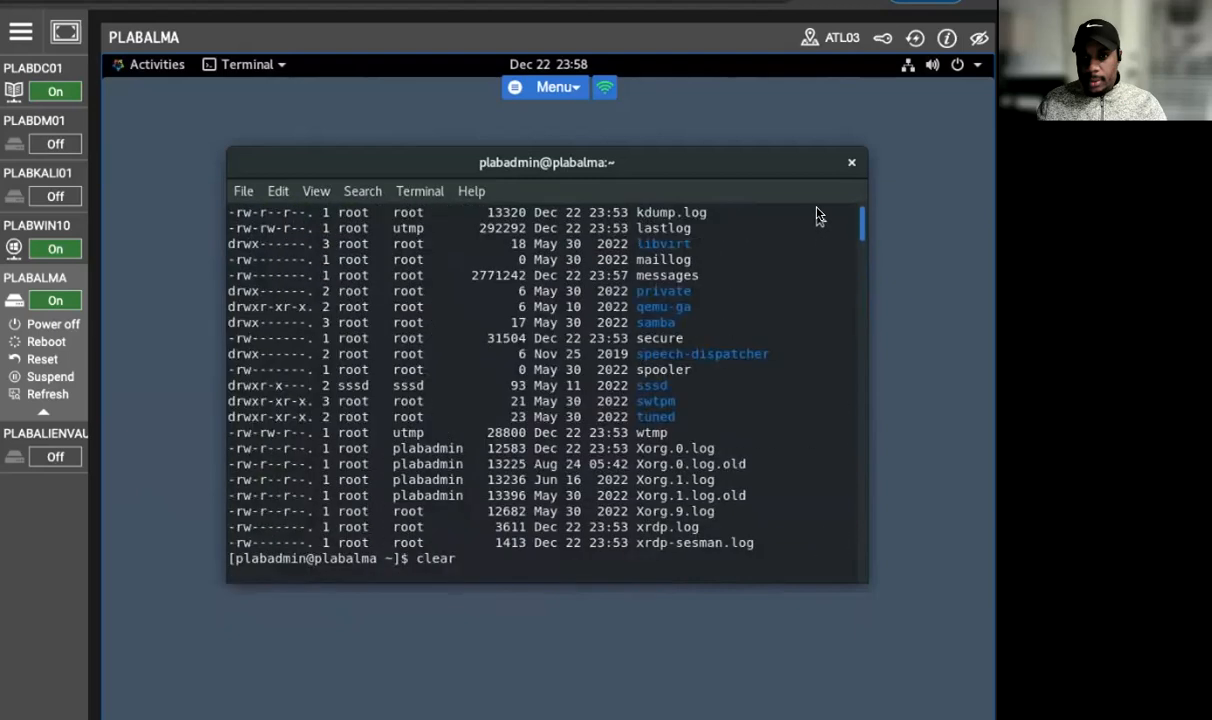
pyautogui.scroll(-10, 816, 224)
pyautogui.scroll(6, 780, 218)
pyautogui.scroll(3, 562, 386)
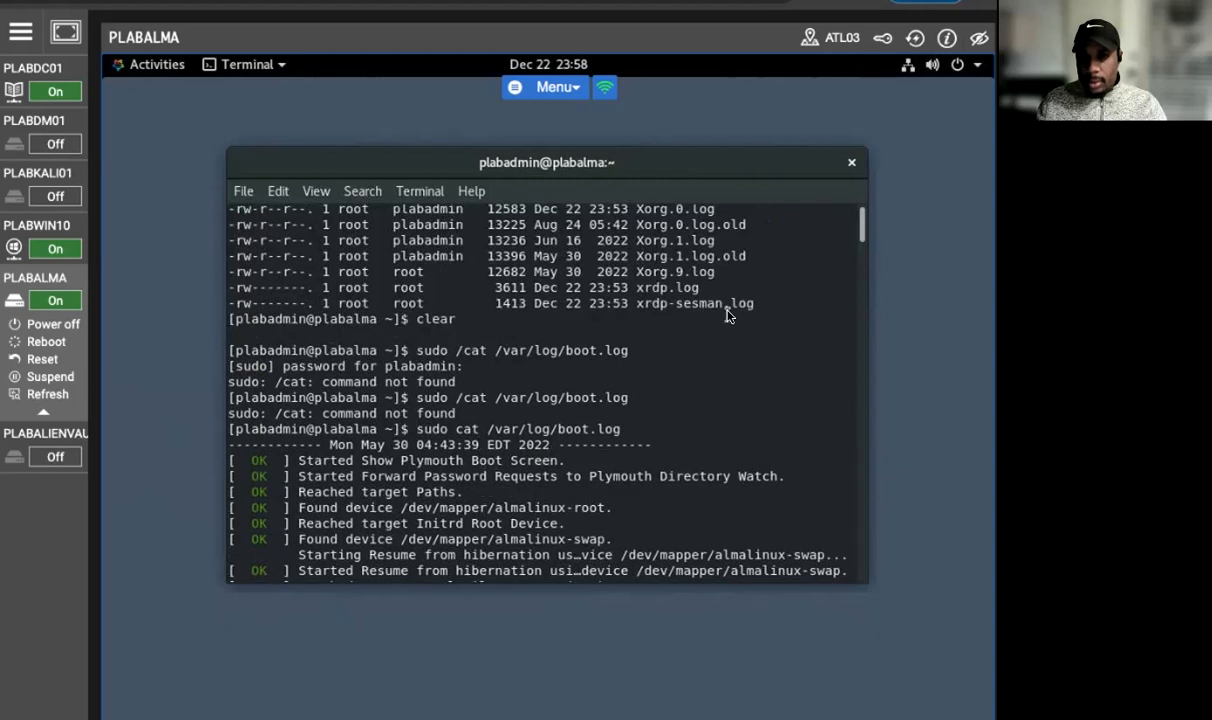
pyautogui.moveTo(862, 228); pyautogui.dragTo(874, 630)
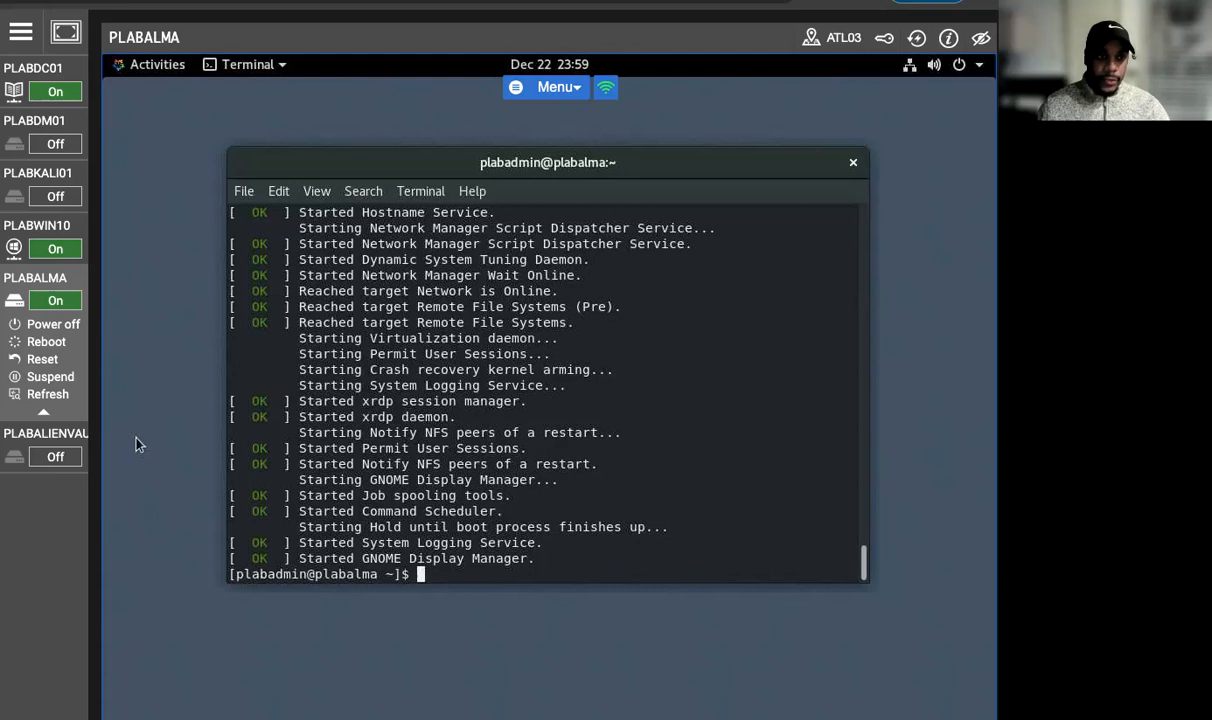
pyautogui.click(36, 228)
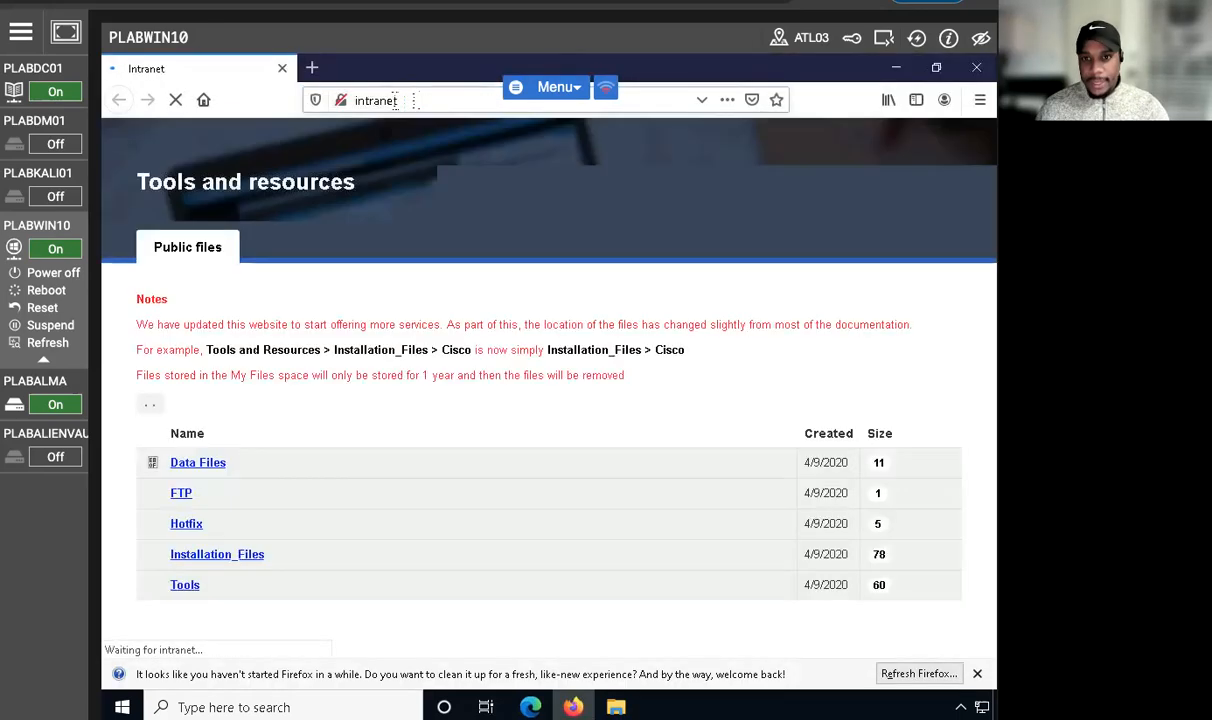
pyautogui.click(394, 101)
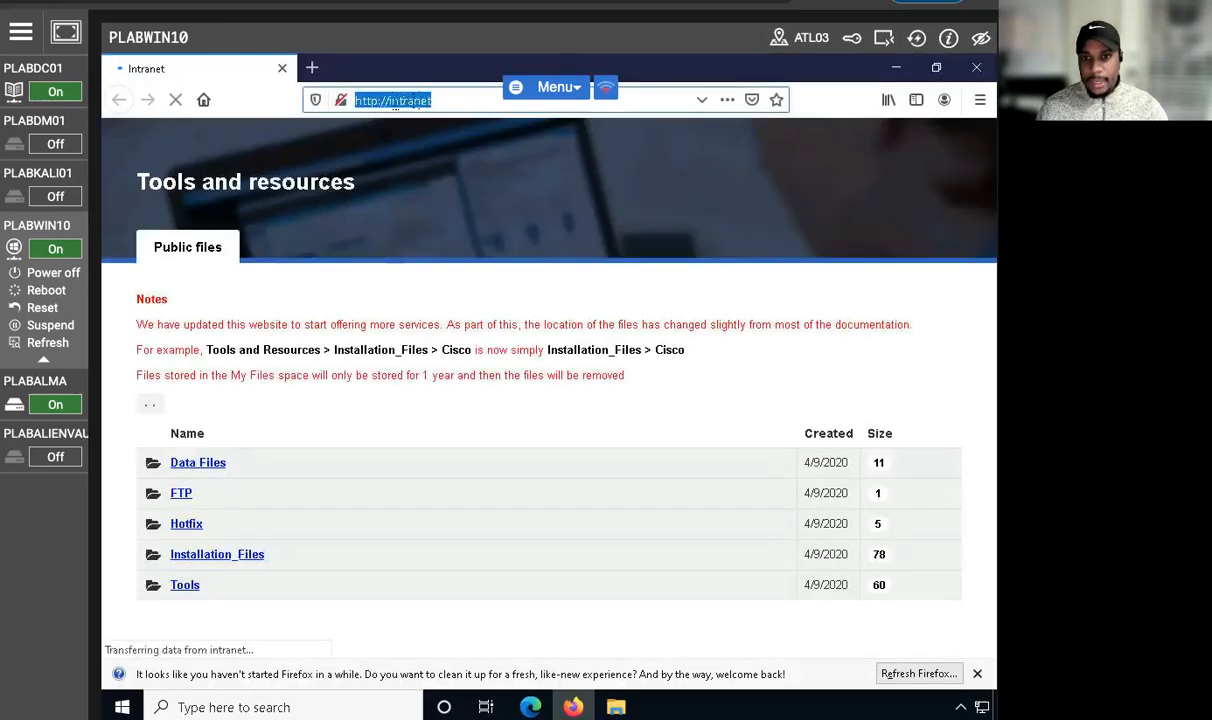
pyautogui.click(394, 101)
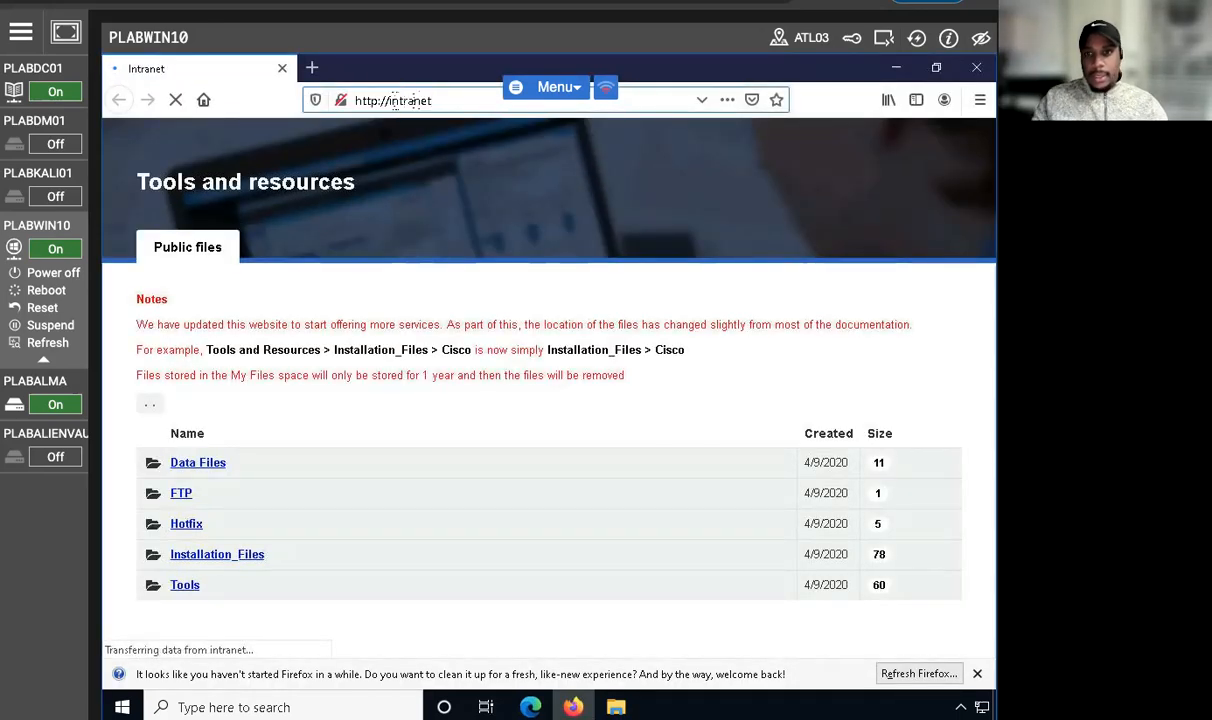
pyautogui.press('BackSpace')
pyautogui.press('BackSpace')
pyautogui.press('BackSpace')
pyautogui.press('BackSpace')
pyautogui.press('BackSpace')
pyautogui.press('BackSpace')
pyautogui.press('BackSpace')
pyautogui.press('BackSpace')
pyautogui.press('BackSpace')
pyautogui.press('BackSpace')
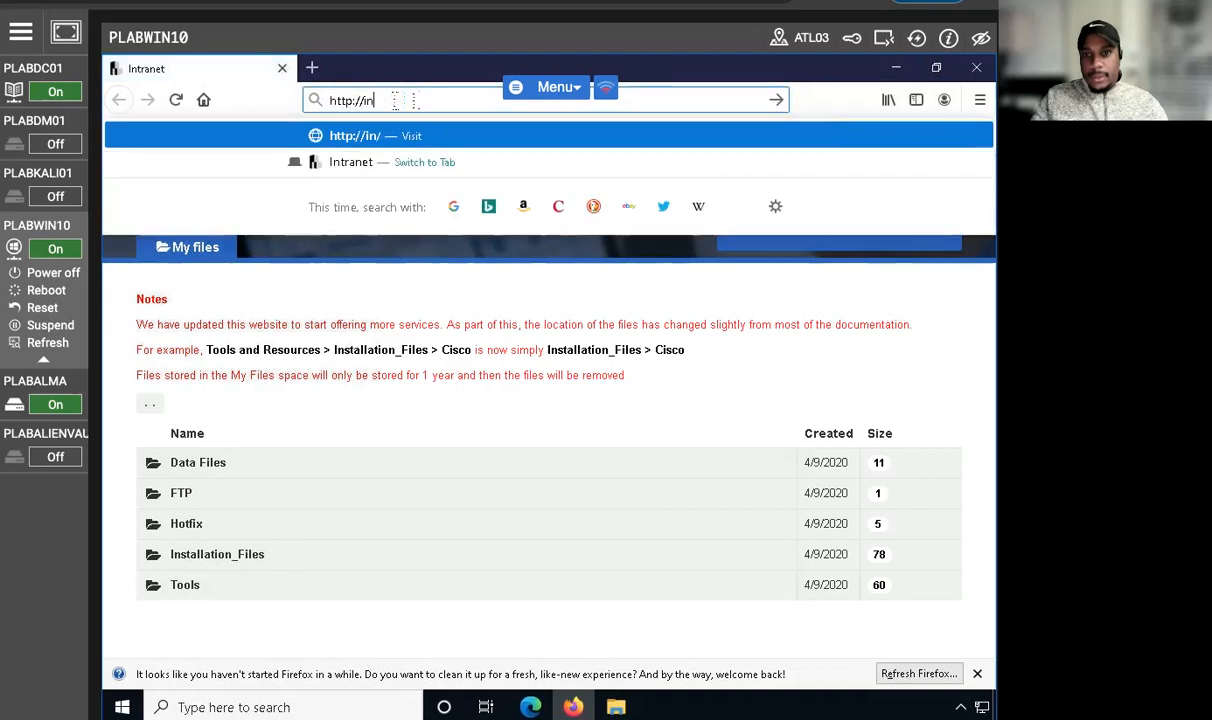
pyautogui.press('BackSpace')
pyautogui.write('s://192.168.0.6/')
pyautogui.press('Right')
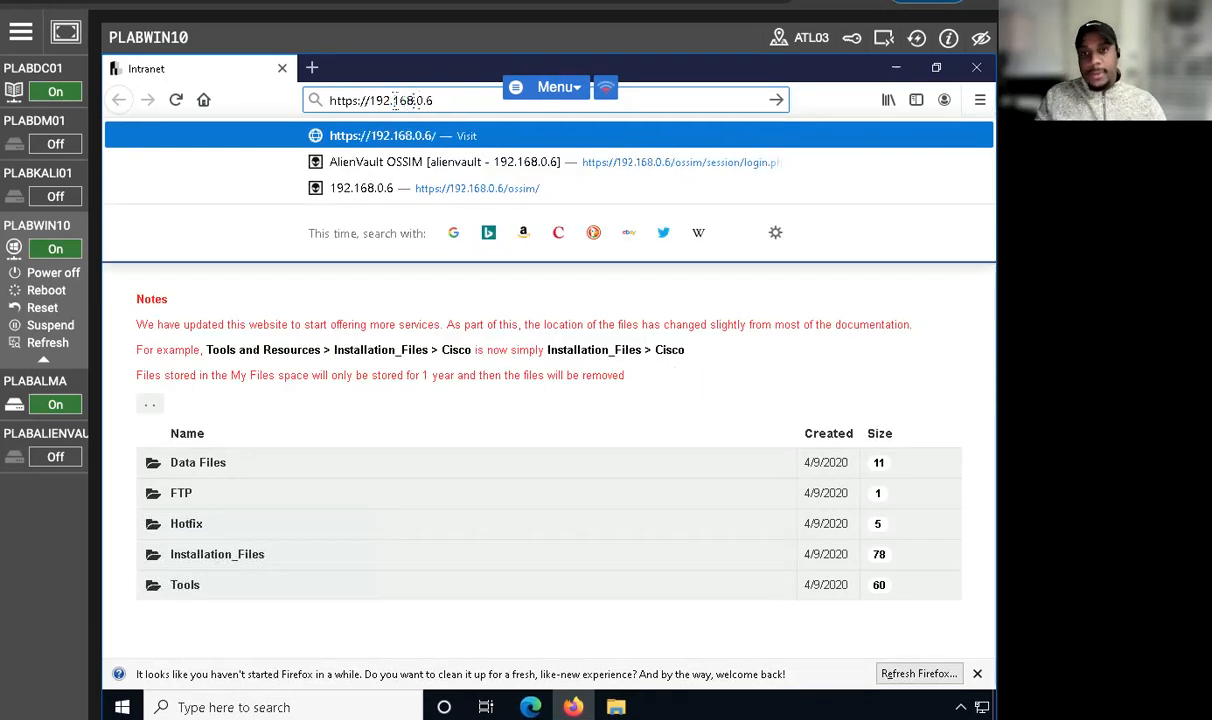
pyautogui.press('Return')
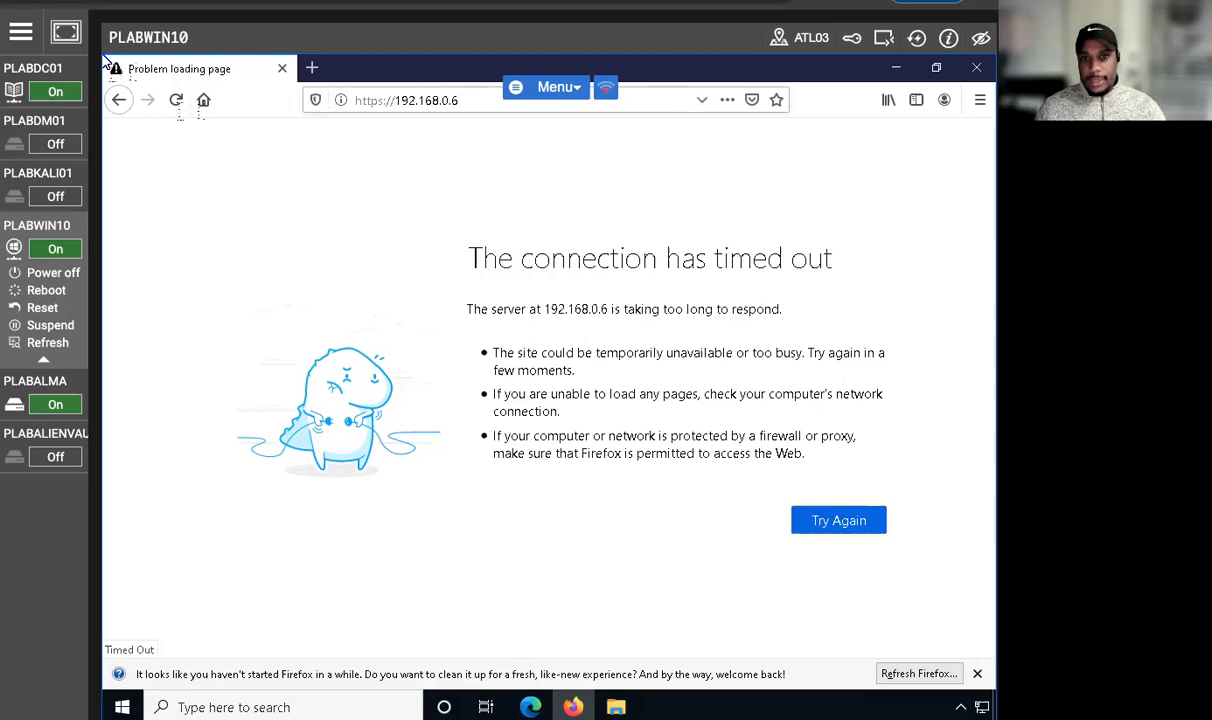
pyautogui.click(176, 99)
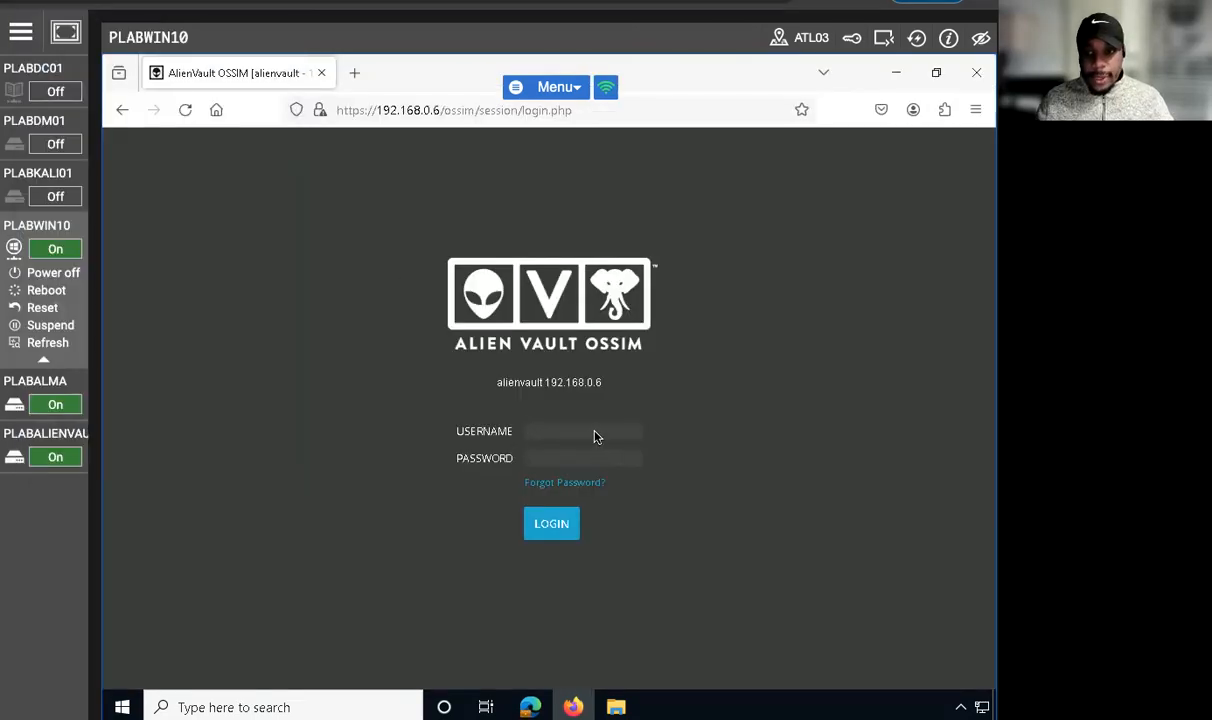
# Step: Log in to AlienVault OSSIM with the username admin and the account password
pyautogui.write('admin')
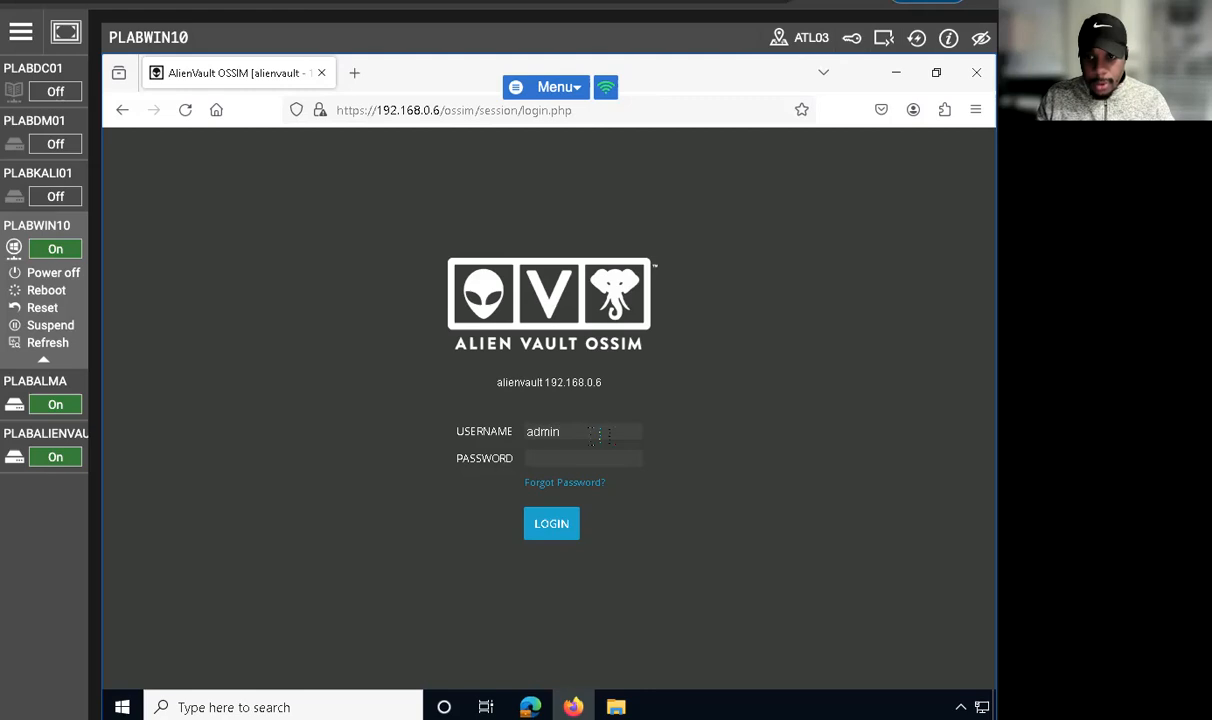
pyautogui.press('Tab')
pyautogui.write('********')
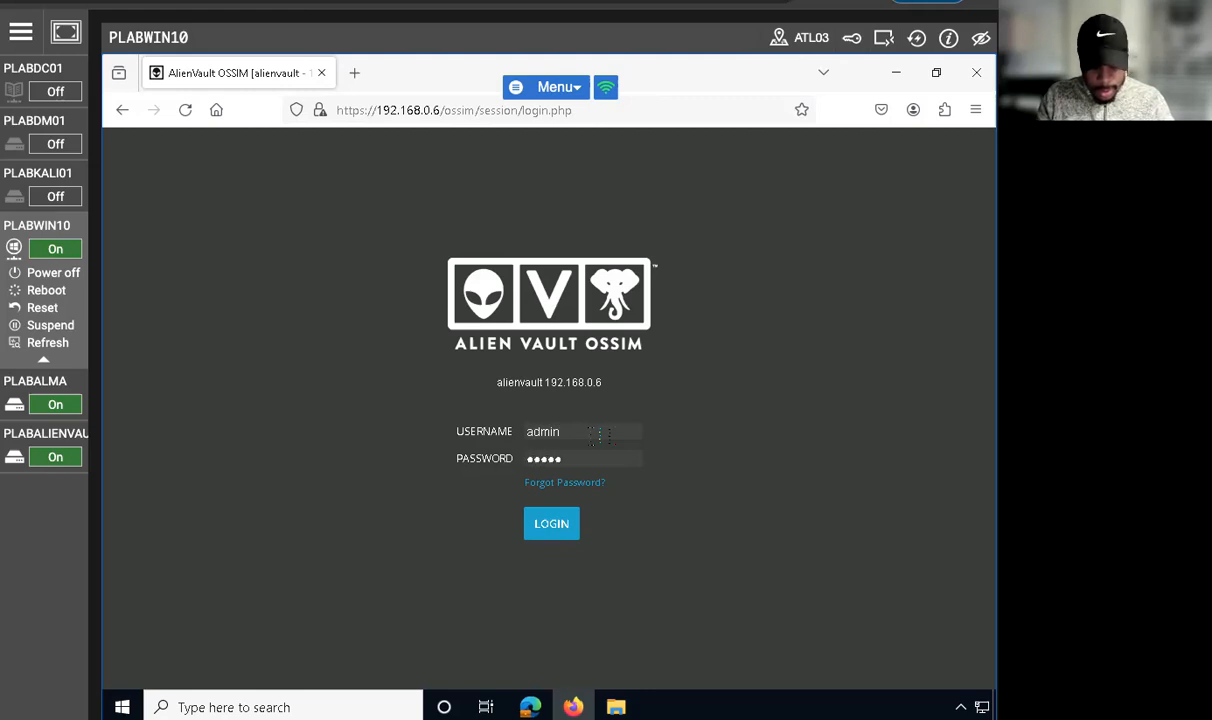
pyautogui.press('Return')
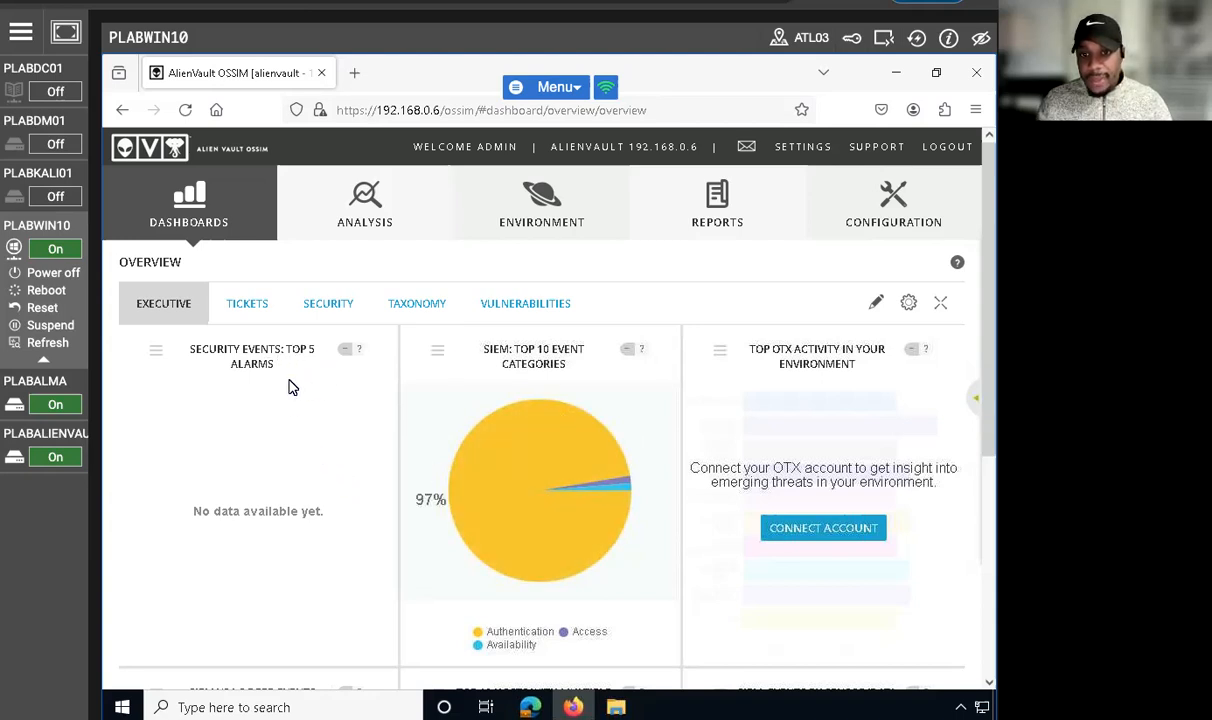
# Step: Open the list of HIDS agents in the environment's detection section
pyautogui.moveTo(537, 197)
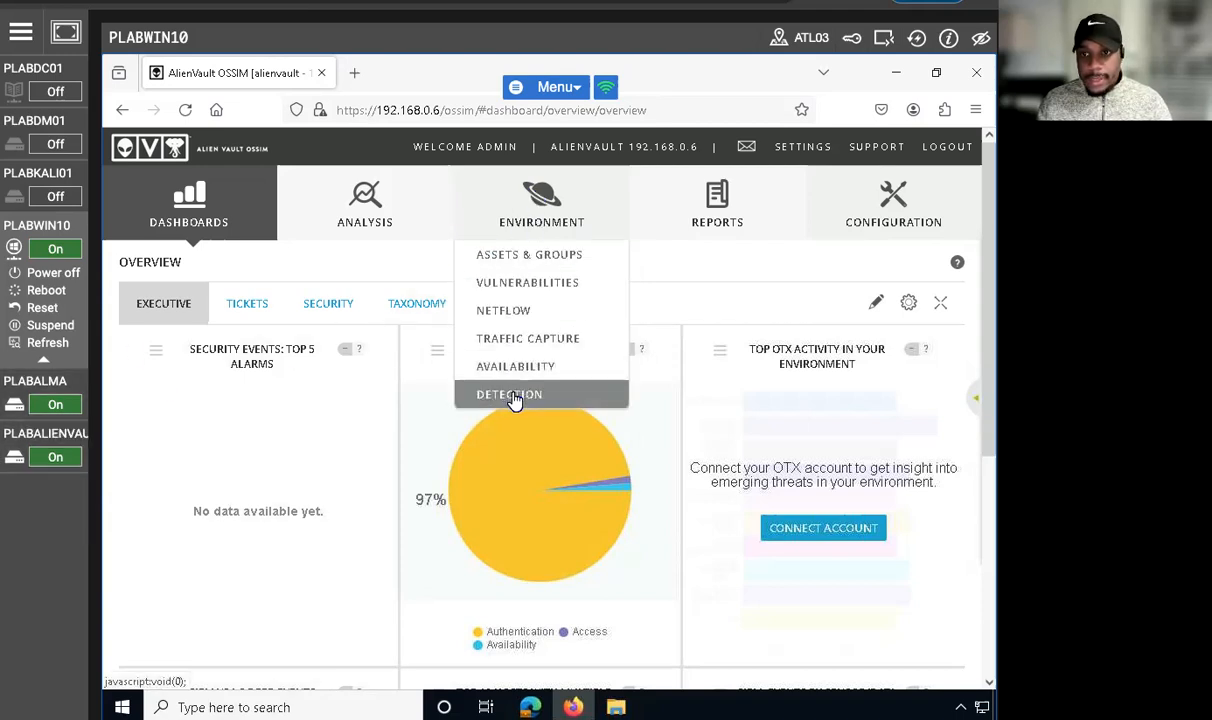
pyautogui.click(512, 396)
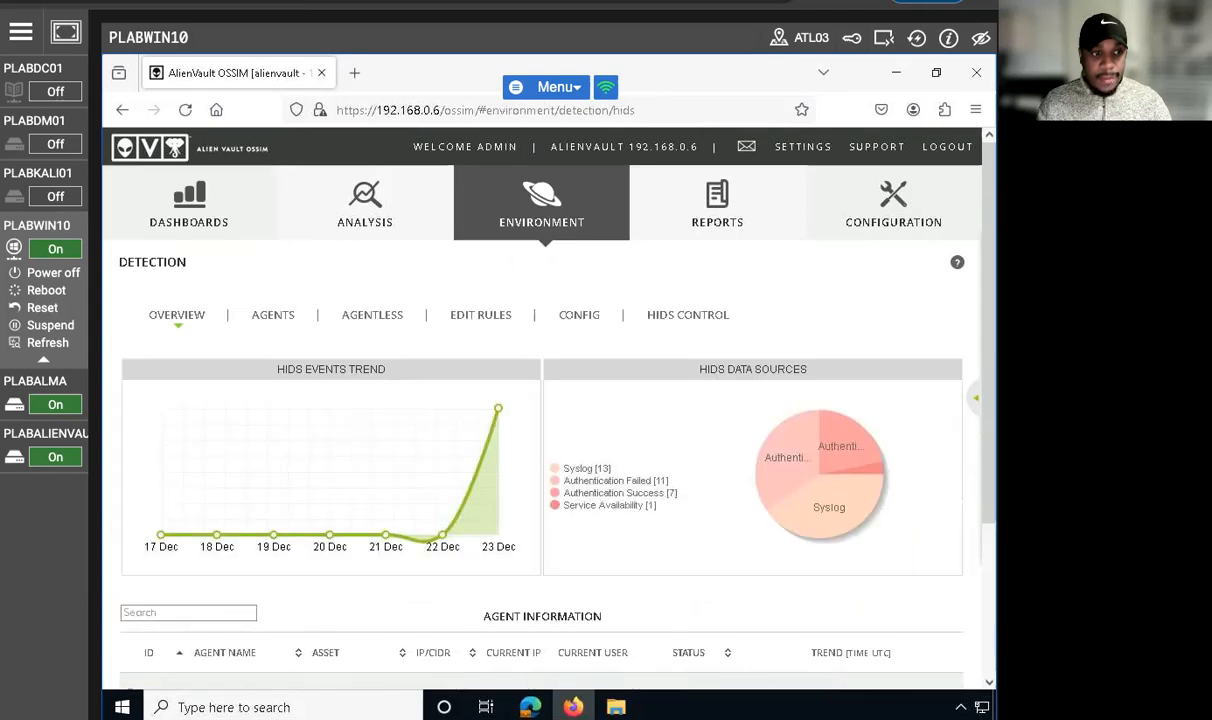
pyautogui.click(265, 316)
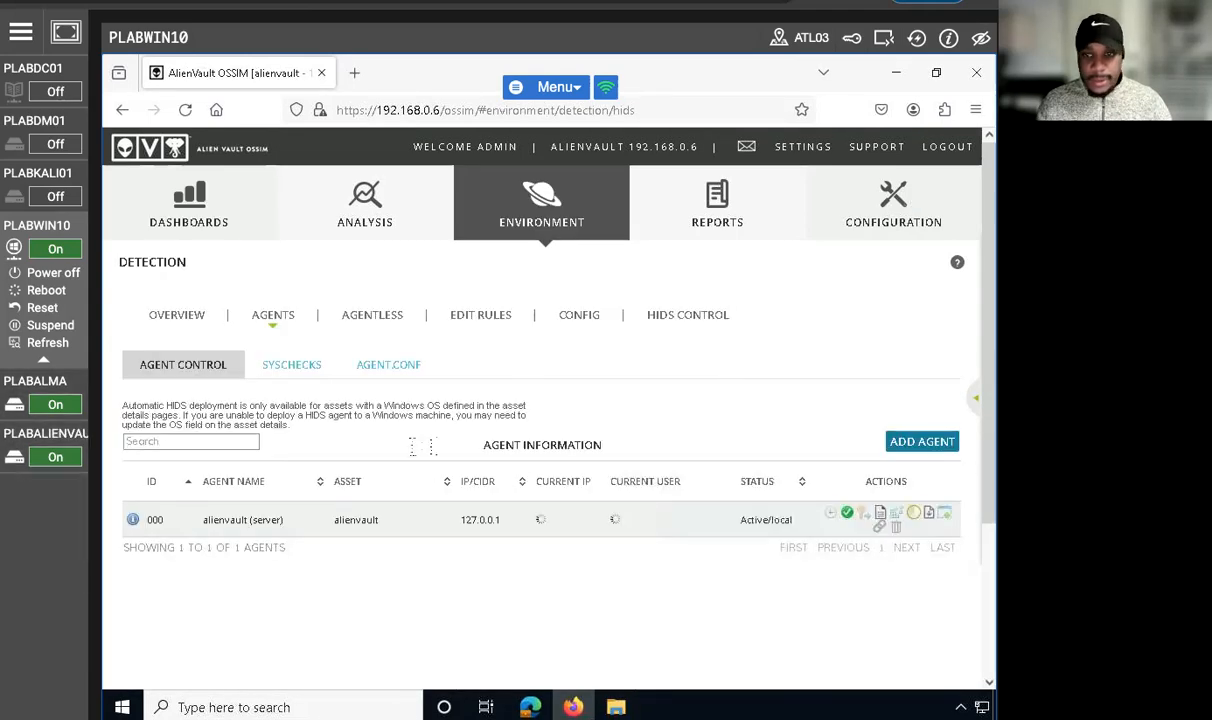
# Step: Add a HIDS agent for the asset Host-192-168-0-1 (192.168.0.1), keeping the suggested agent name and IP address
pyautogui.click(892, 443)
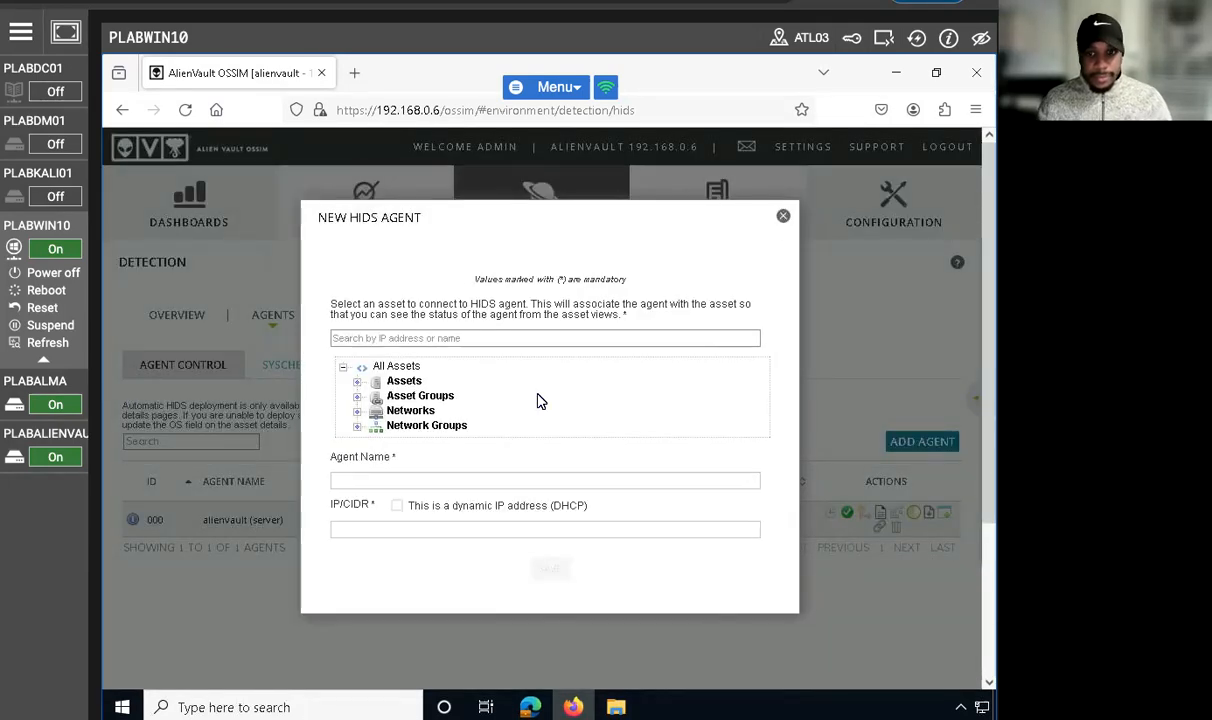
pyautogui.scroll(-1, 440, 403)
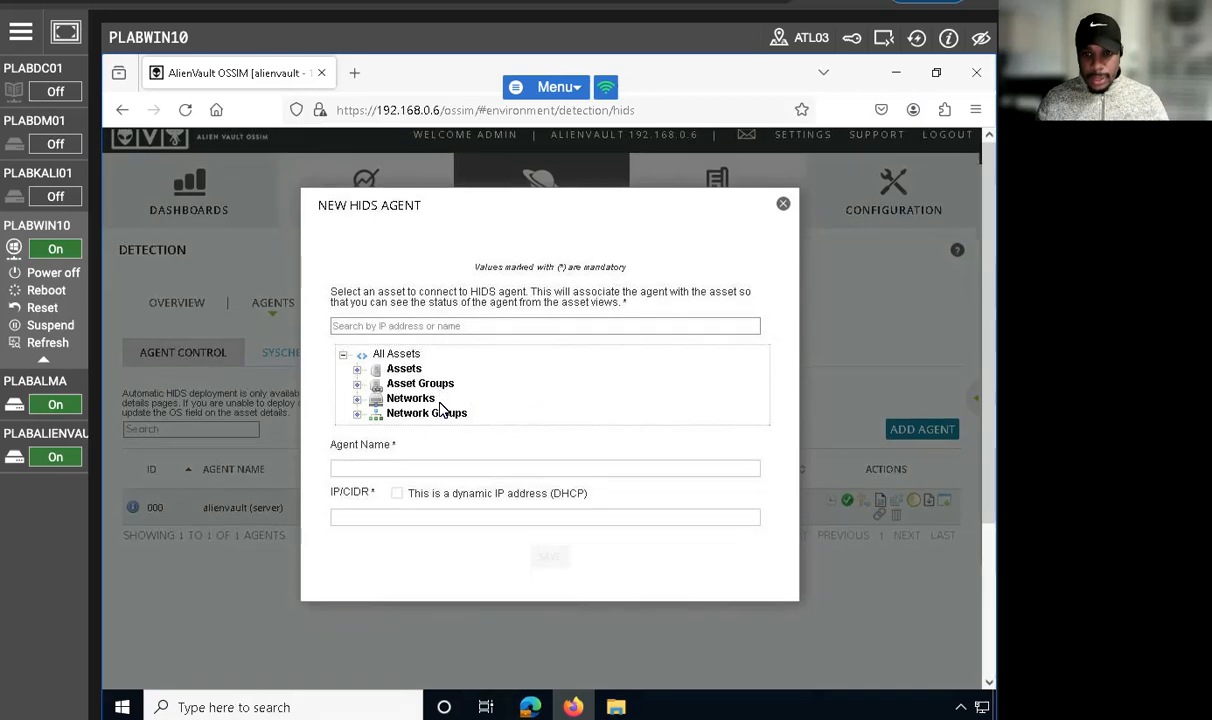
pyautogui.scroll(-3, 435, 405)
pyautogui.scroll(4, 432, 400)
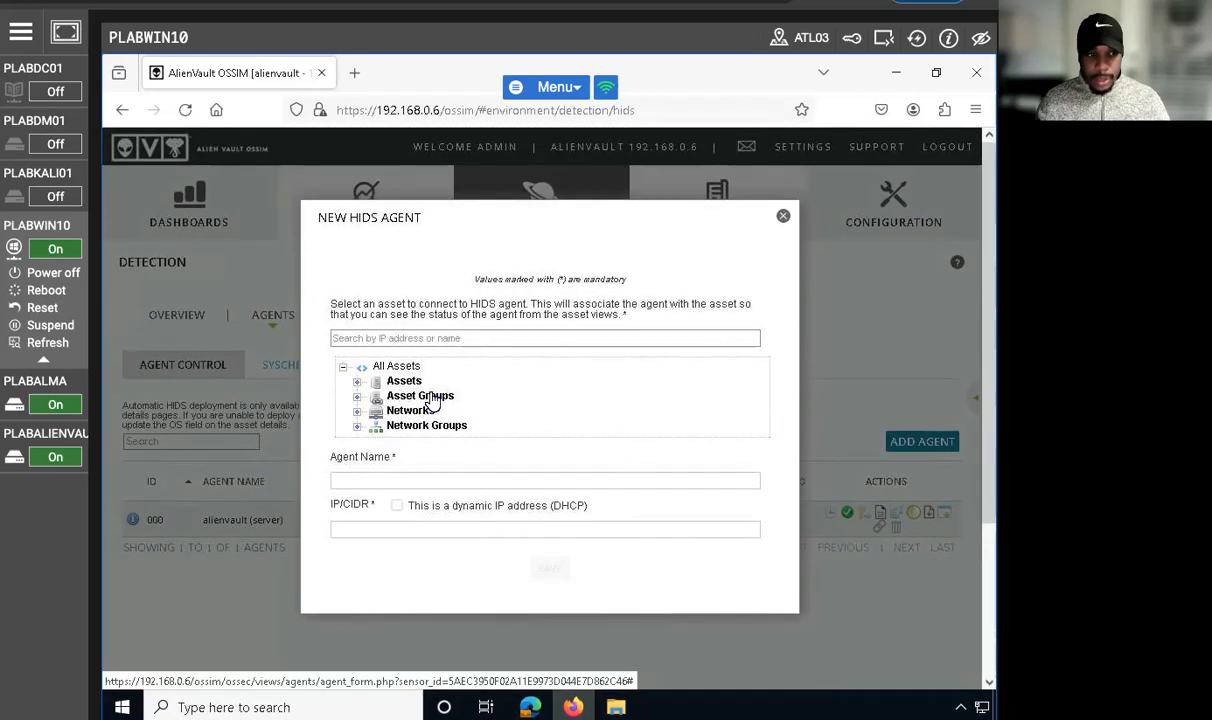
pyautogui.click(466, 343)
pyautogui.write('1')
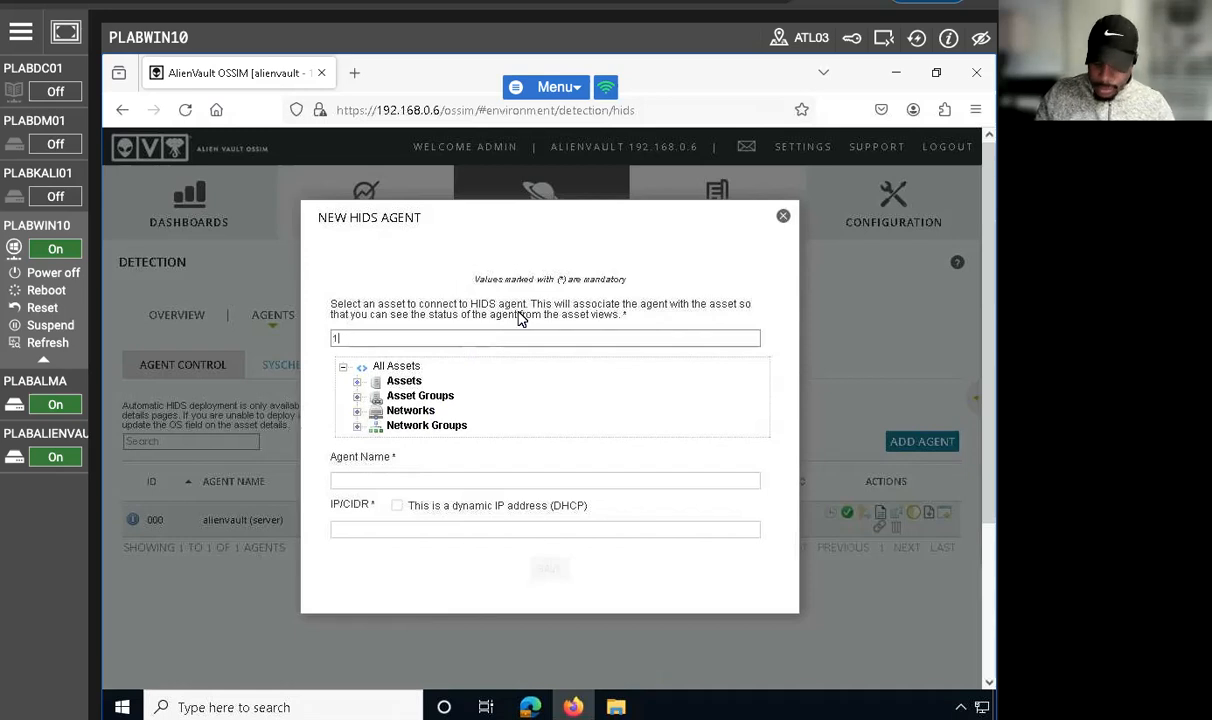
pyautogui.write('92.168.0.1')
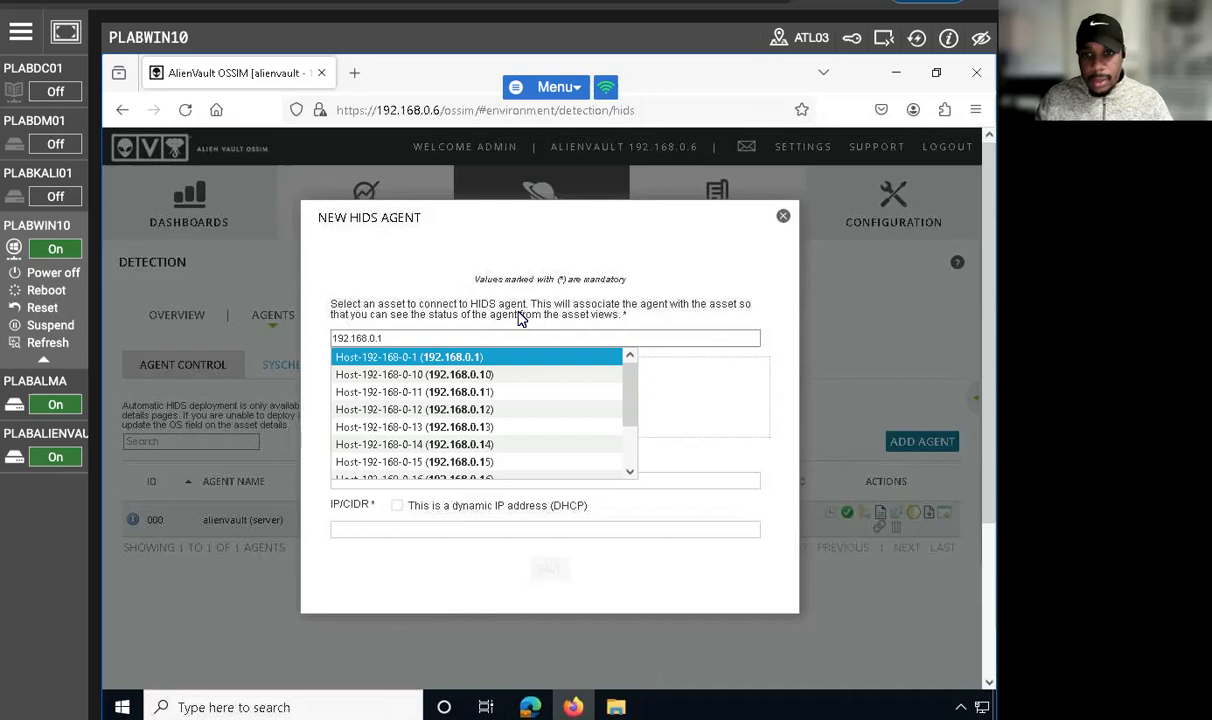
pyautogui.click(473, 357)
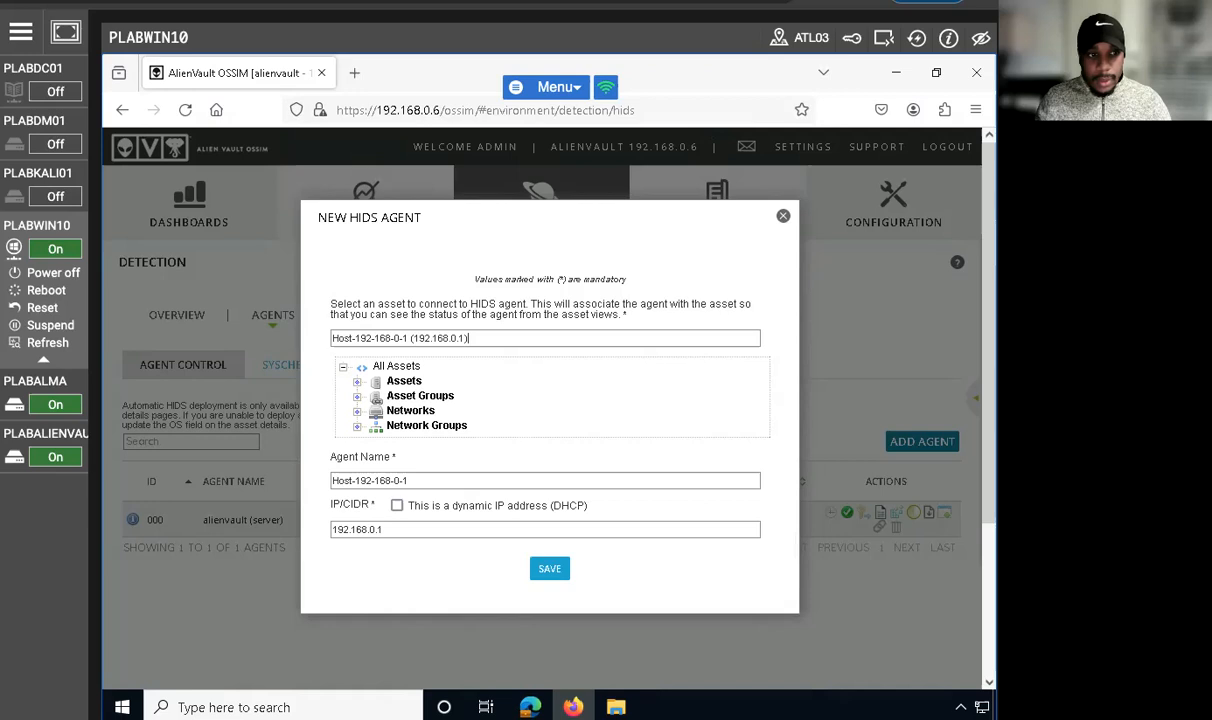
pyautogui.click(545, 569)
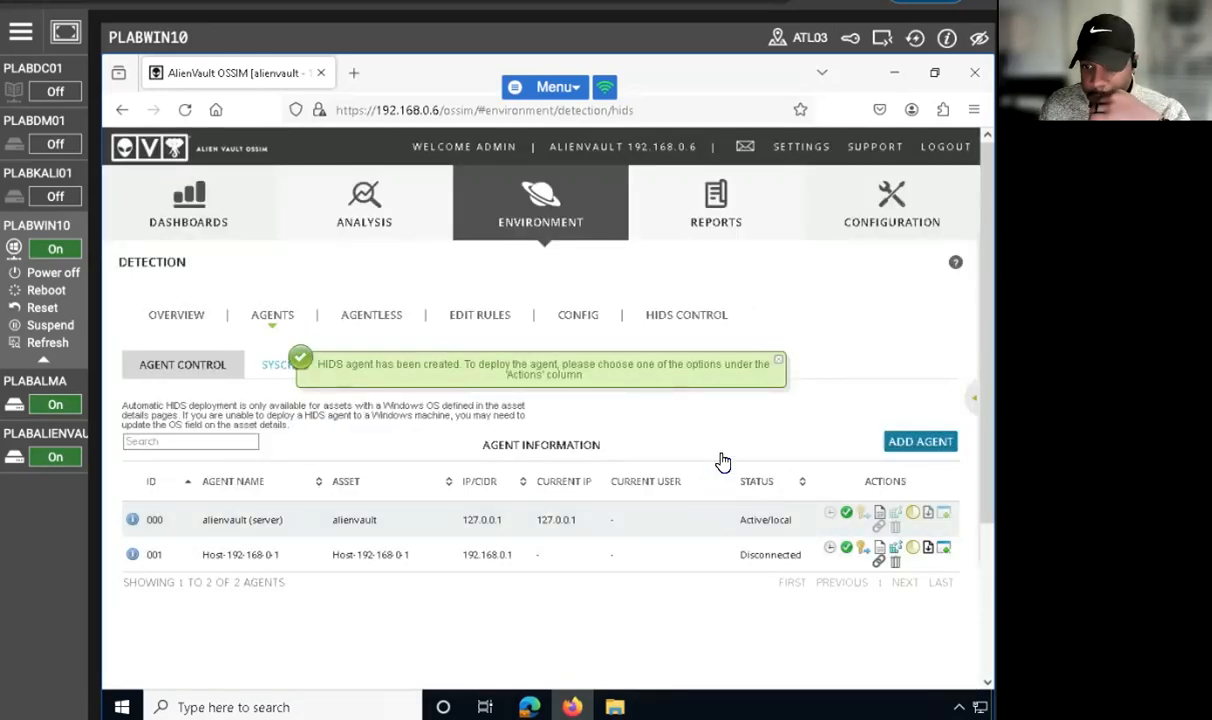
pyautogui.click(777, 362)
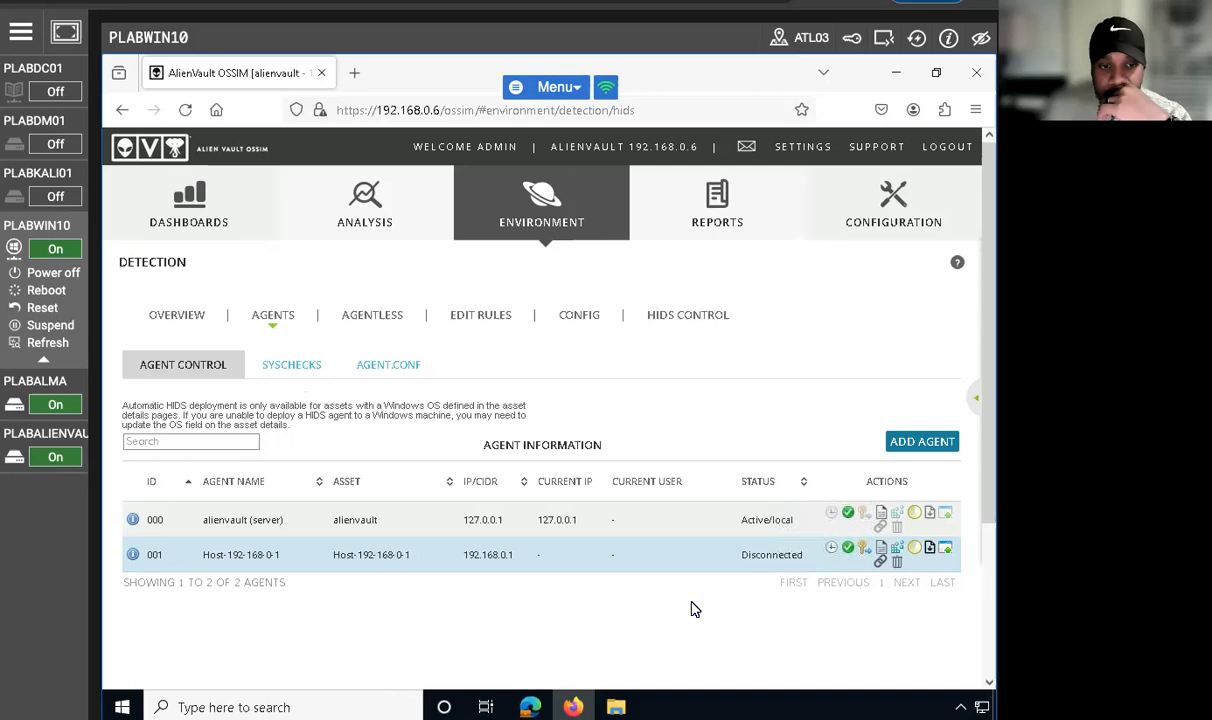
# Step: Start automatic Windows deployment for agent Host-192-168-0-1, entering practicelabs.com as the domain and Administrator as the user
pyautogui.scroll(-2, 695, 606)
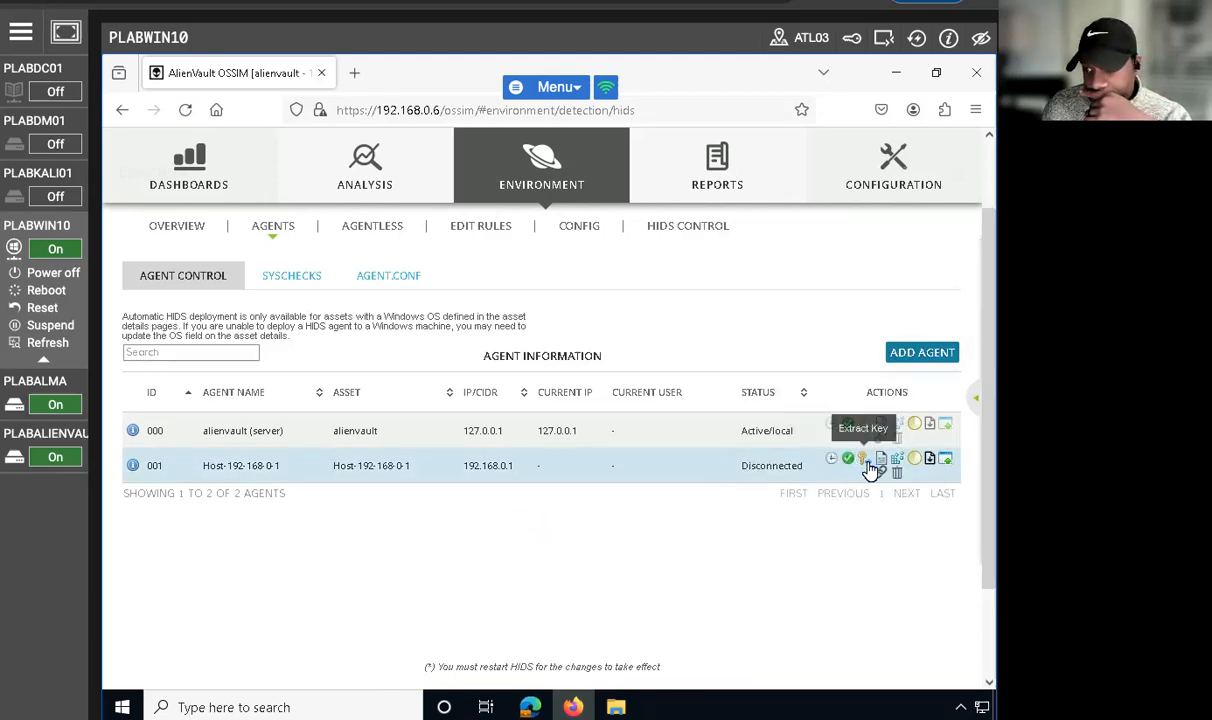
pyautogui.click(943, 463)
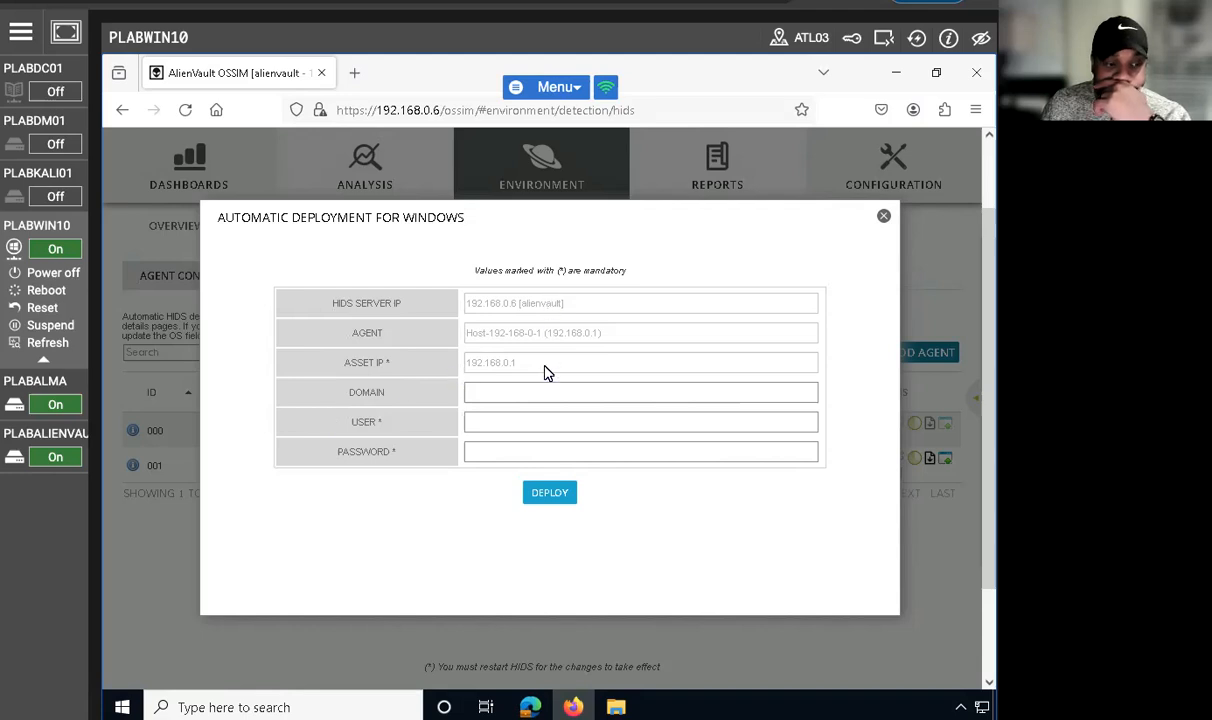
pyautogui.click(500, 393)
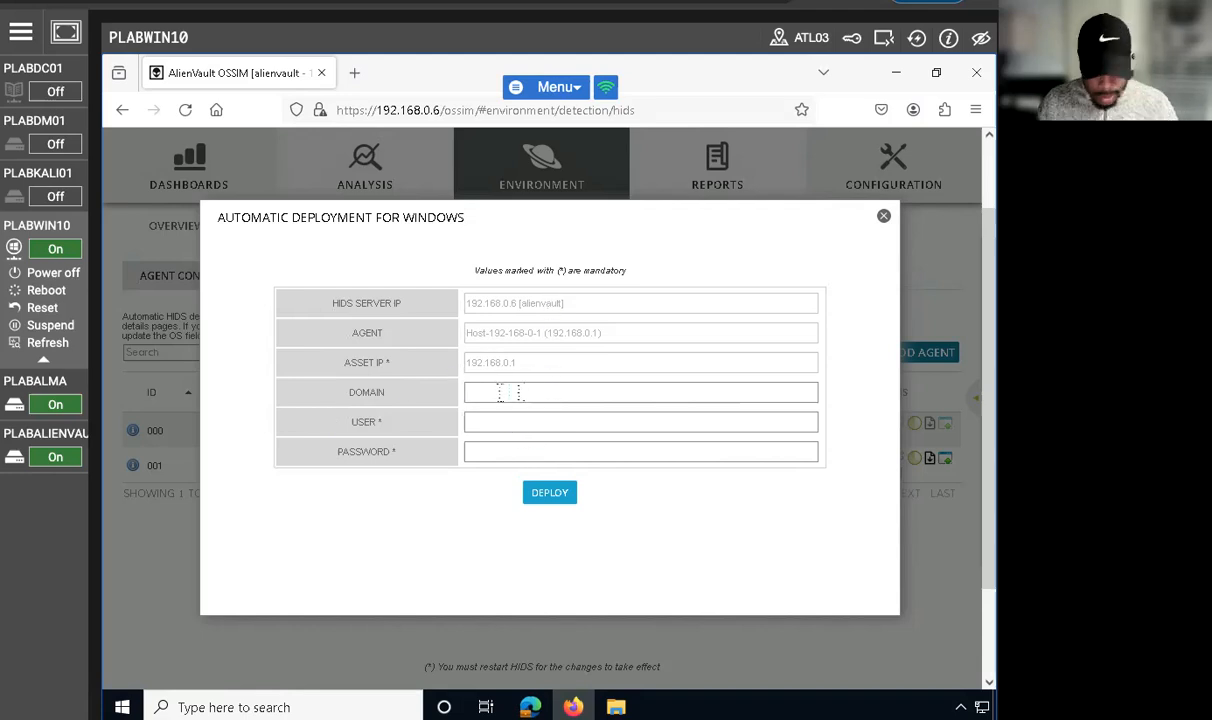
pyautogui.write('practice')
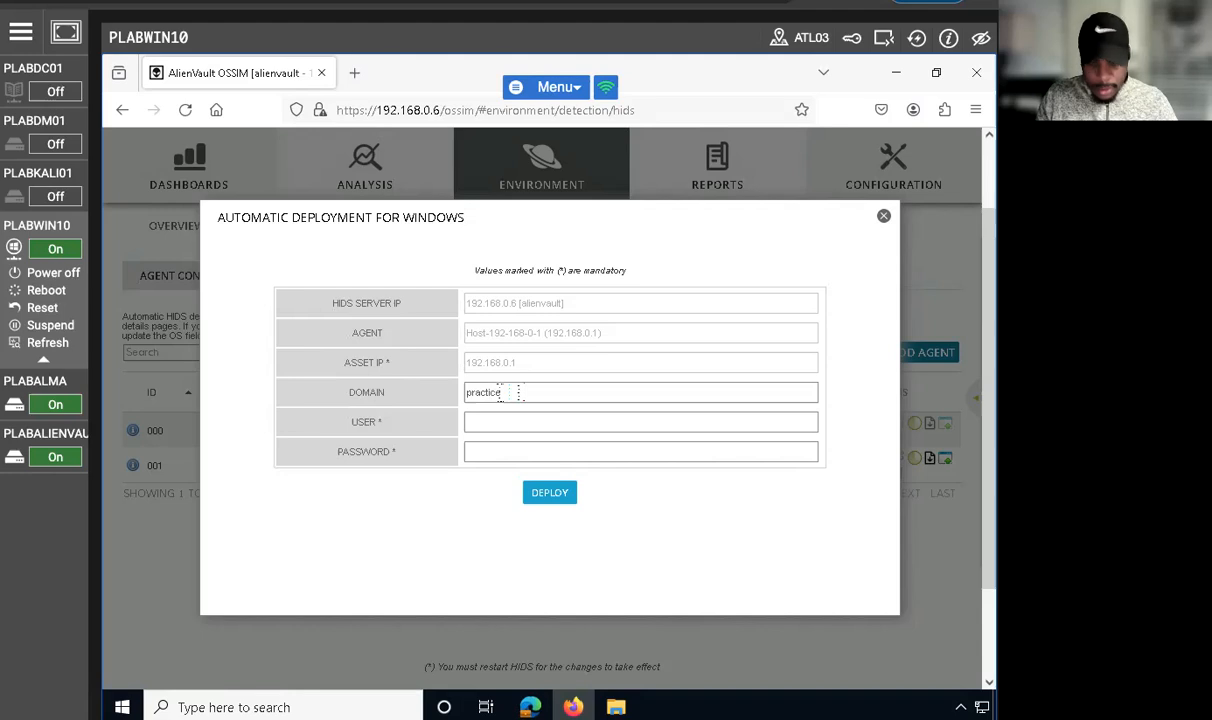
pyautogui.write('labs.copm')
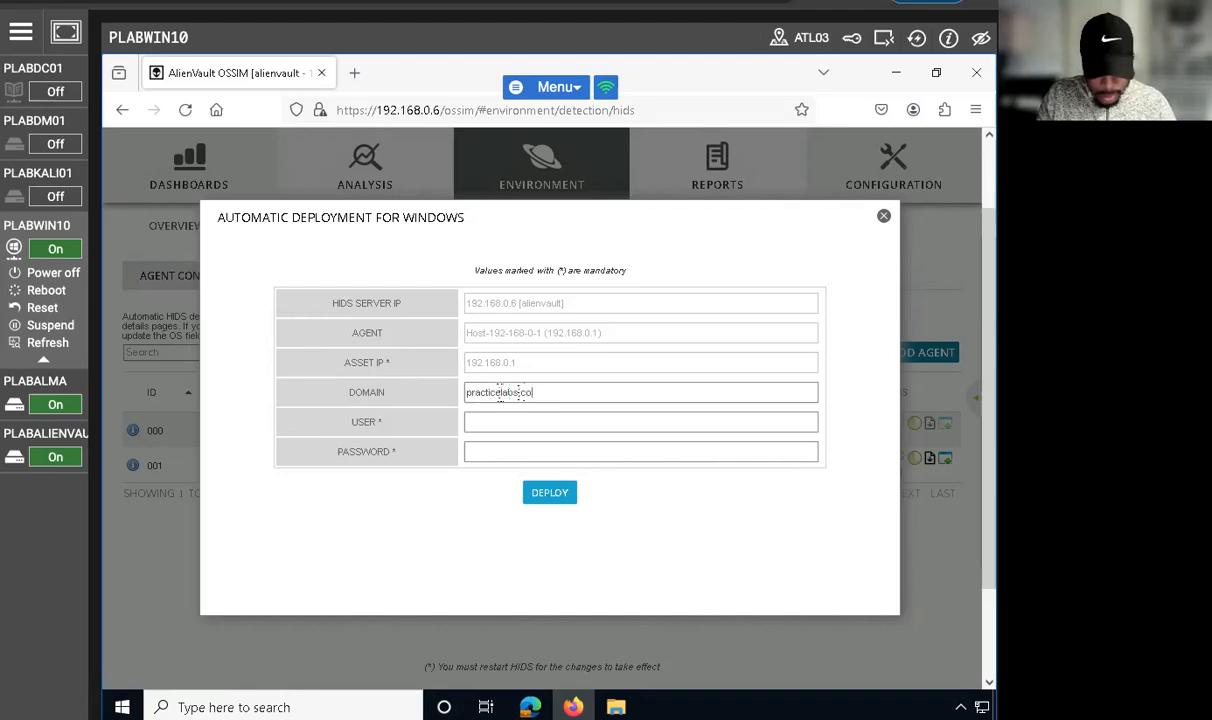
pyautogui.press('Tab')
pyautogui.write('Administa')
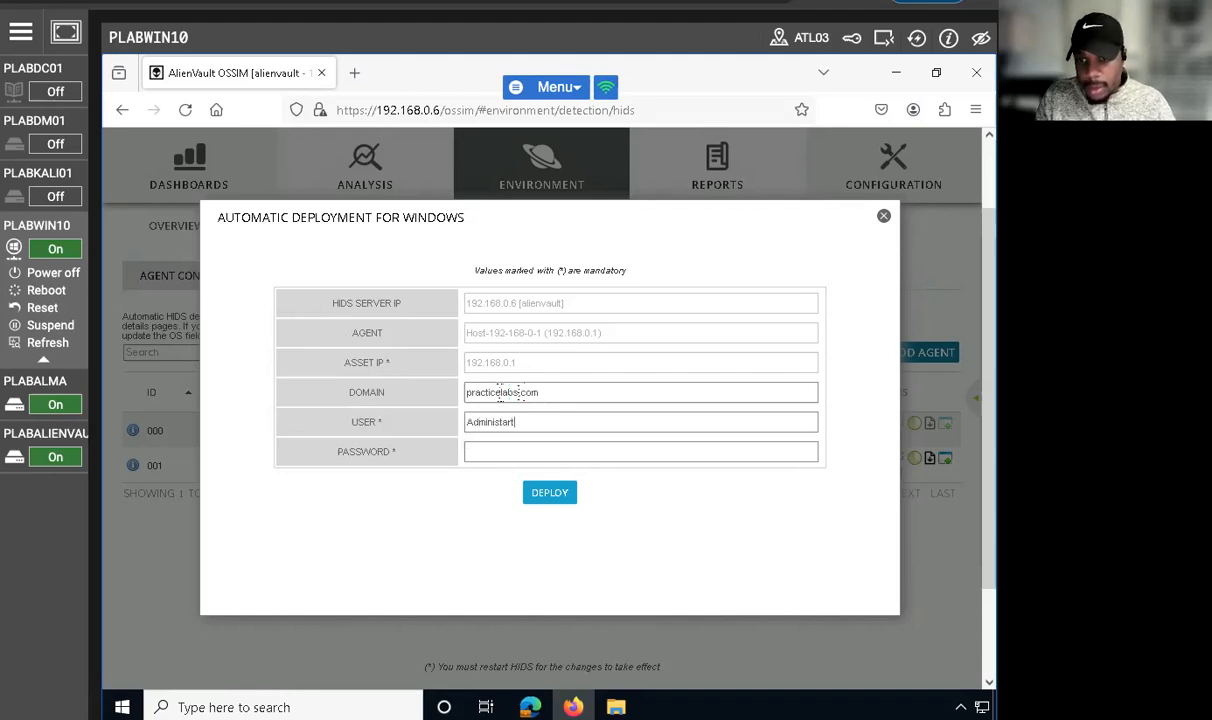
pyautogui.press('BackSpace')
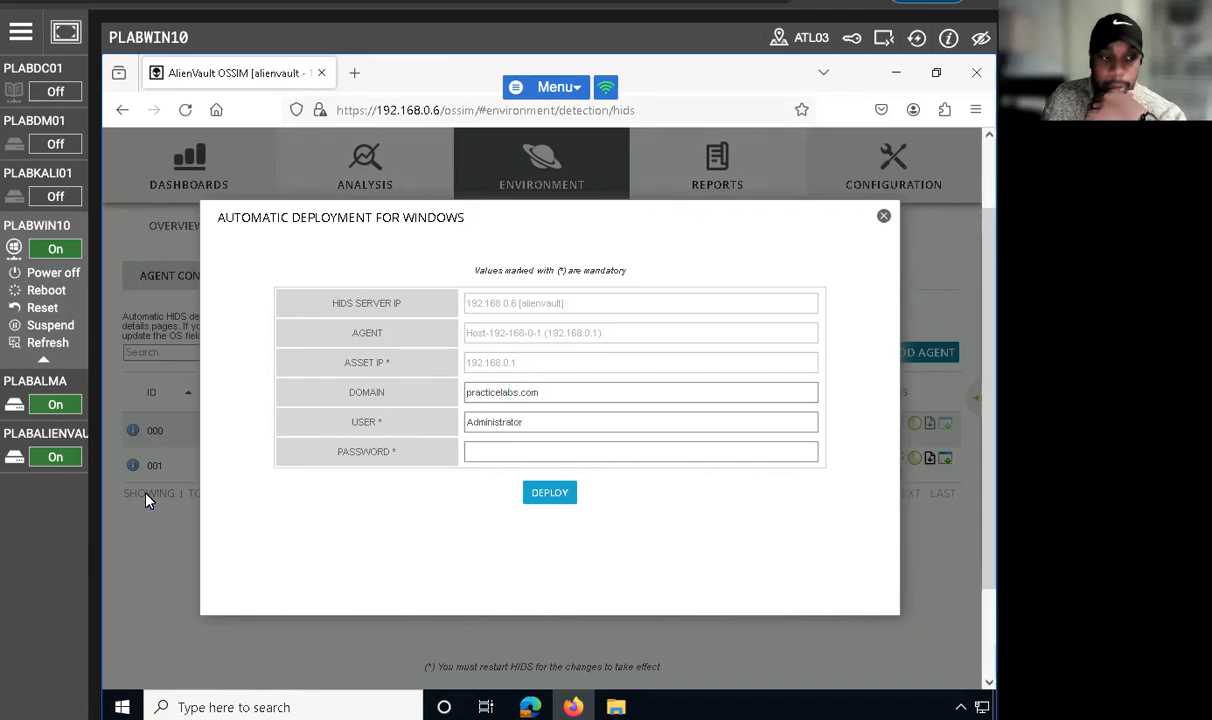
# Step: Enter the account password for the Windows deployment and try to deploy the HIDS agent to 192.168.0.1
pyautogui.click(478, 452)
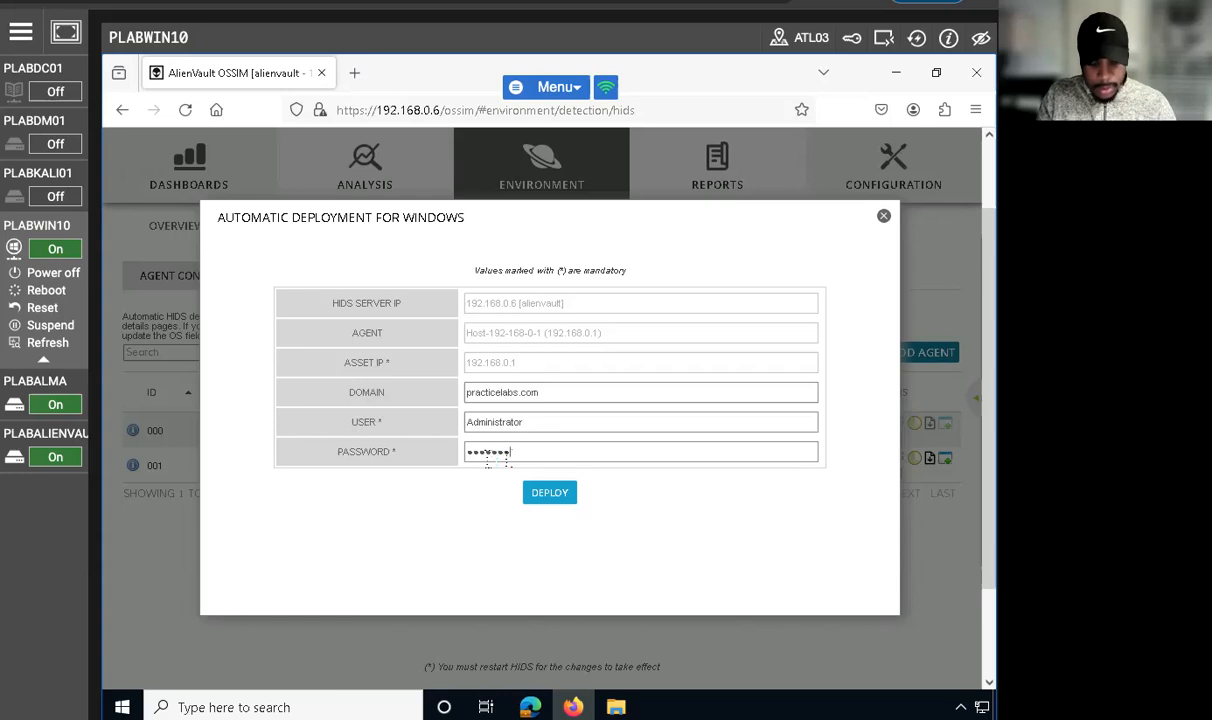
pyautogui.click(549, 493)
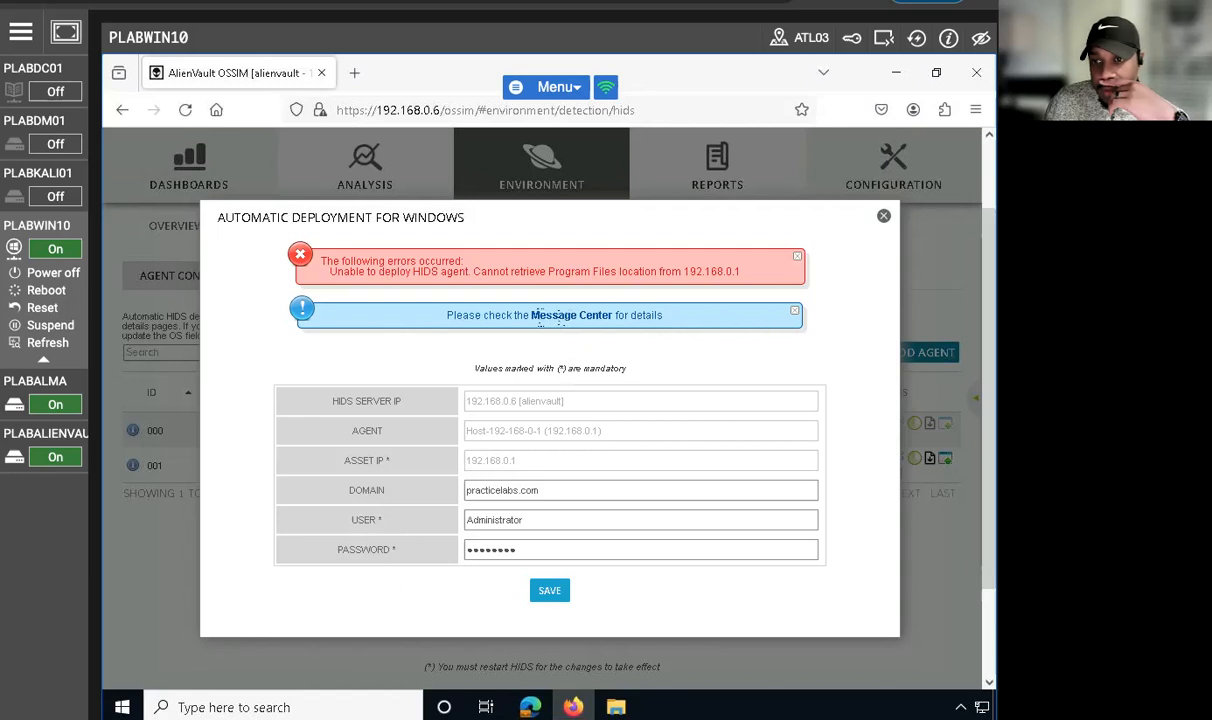
pyautogui.click(797, 262)
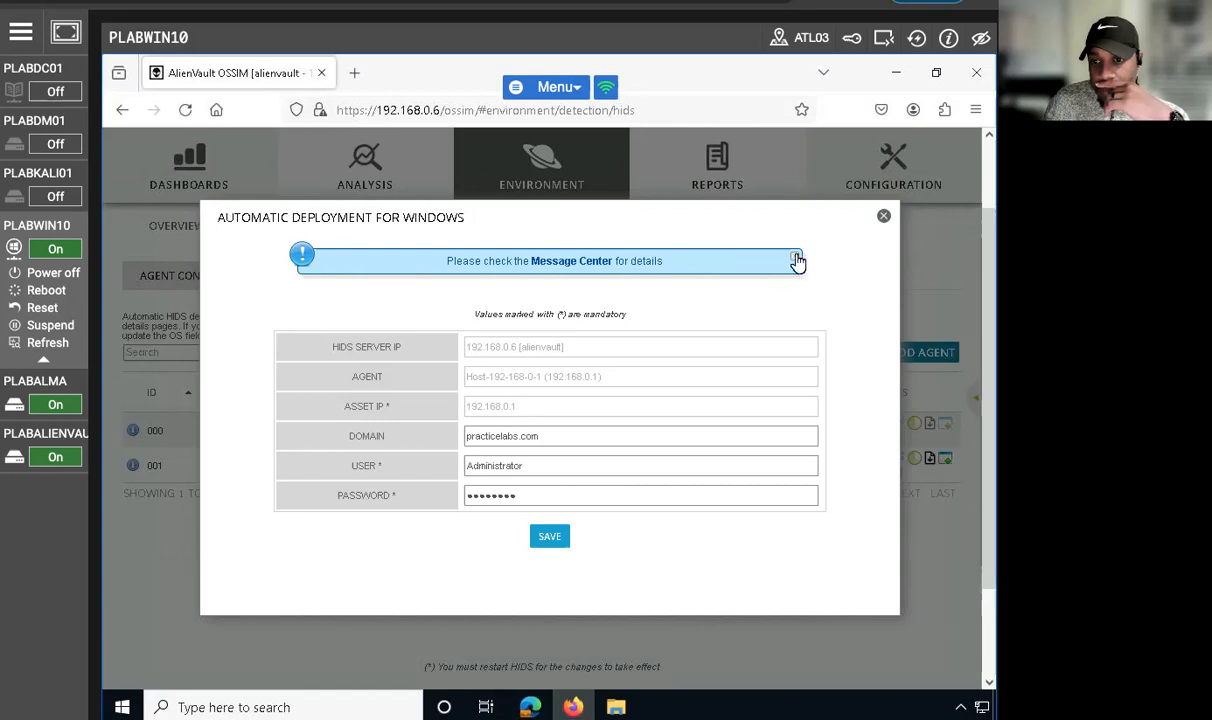
# Step: Retry the HIDS agent deployment to 192.168.0.1 with the credentials already filled in, and close the deployment form
pyautogui.click(551, 536)
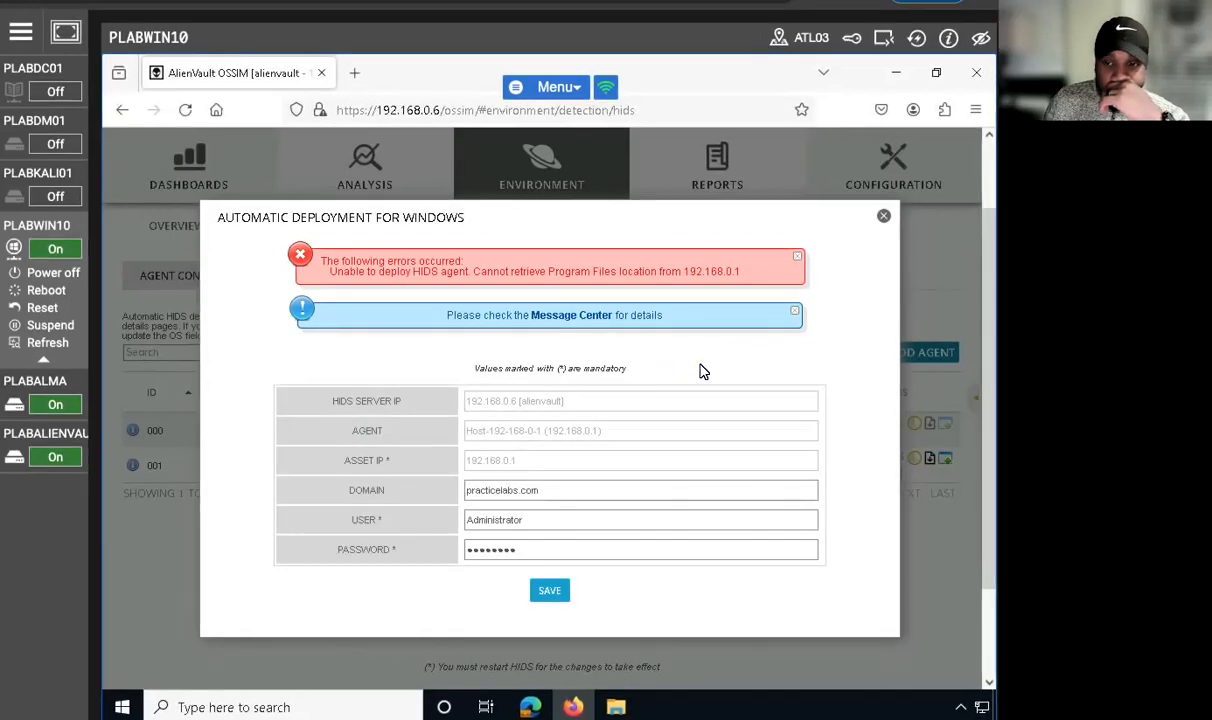
pyautogui.click(884, 220)
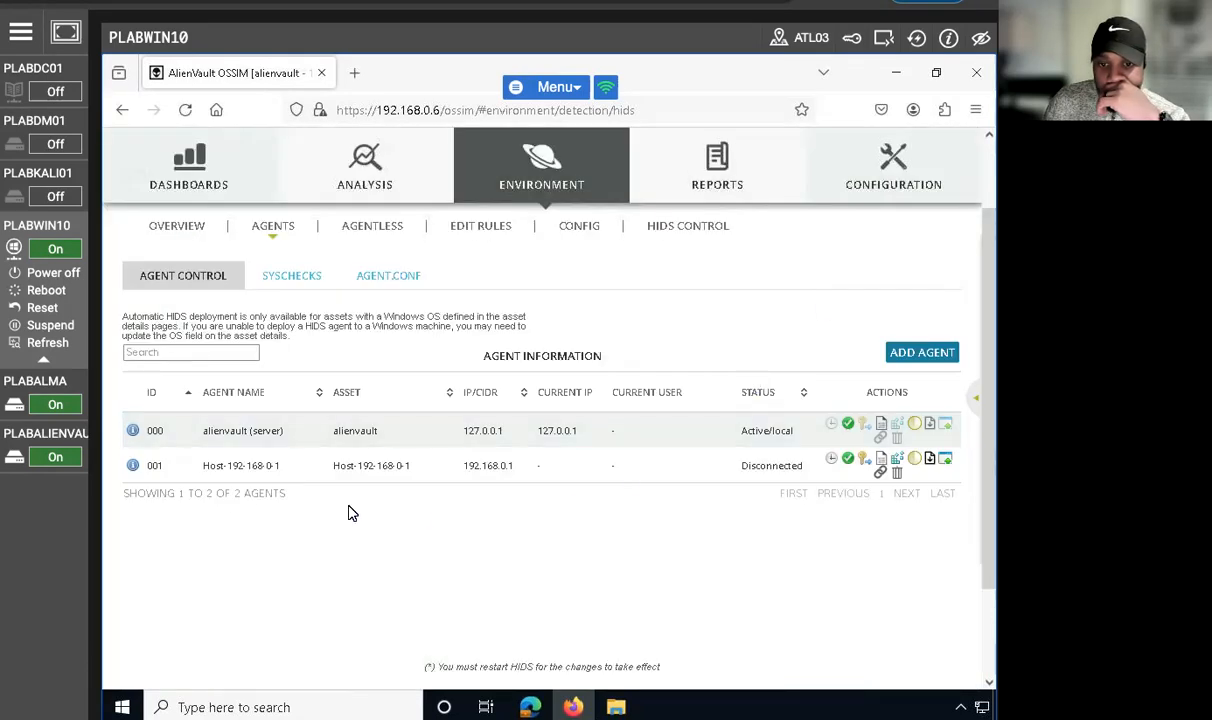
# Step: Reopen automatic Windows deployment for agent Host-192-168-0-1 and fill in practicelabs.com as the domain and Administrator as the user
pyautogui.moveTo(132, 468)
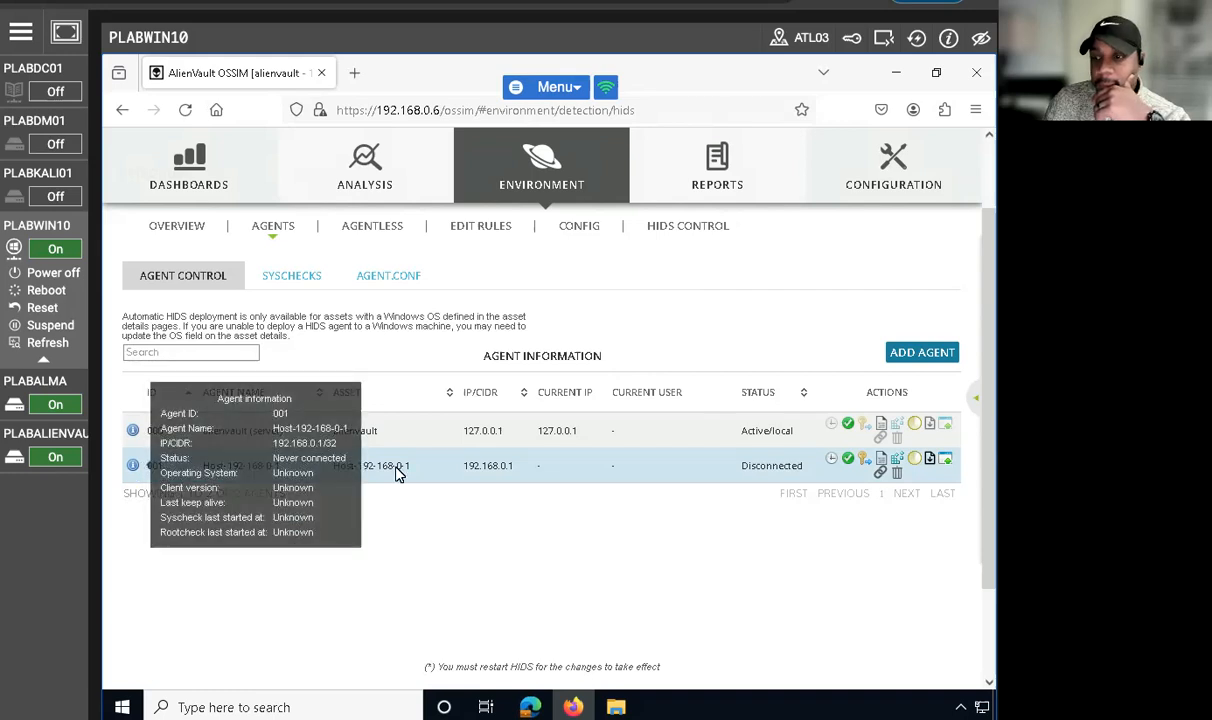
pyautogui.click(945, 460)
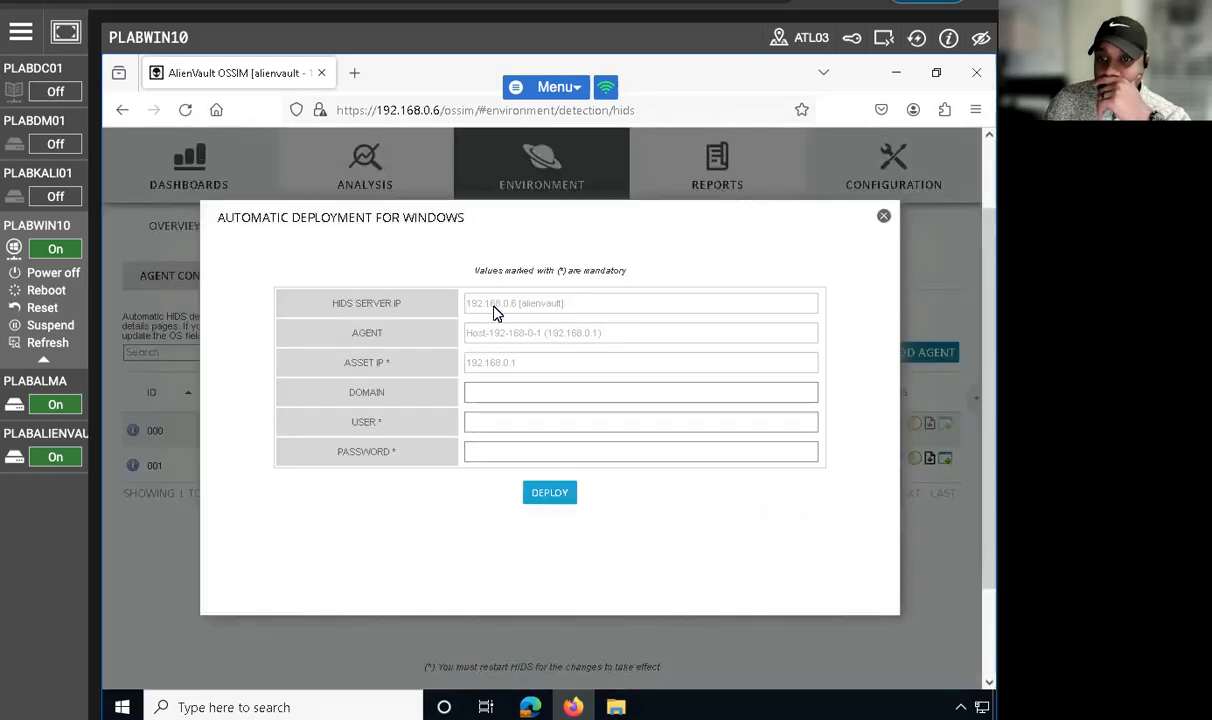
pyautogui.doubleClick(473, 364)
pyautogui.click(494, 365)
pyautogui.tripleClick(496, 365)
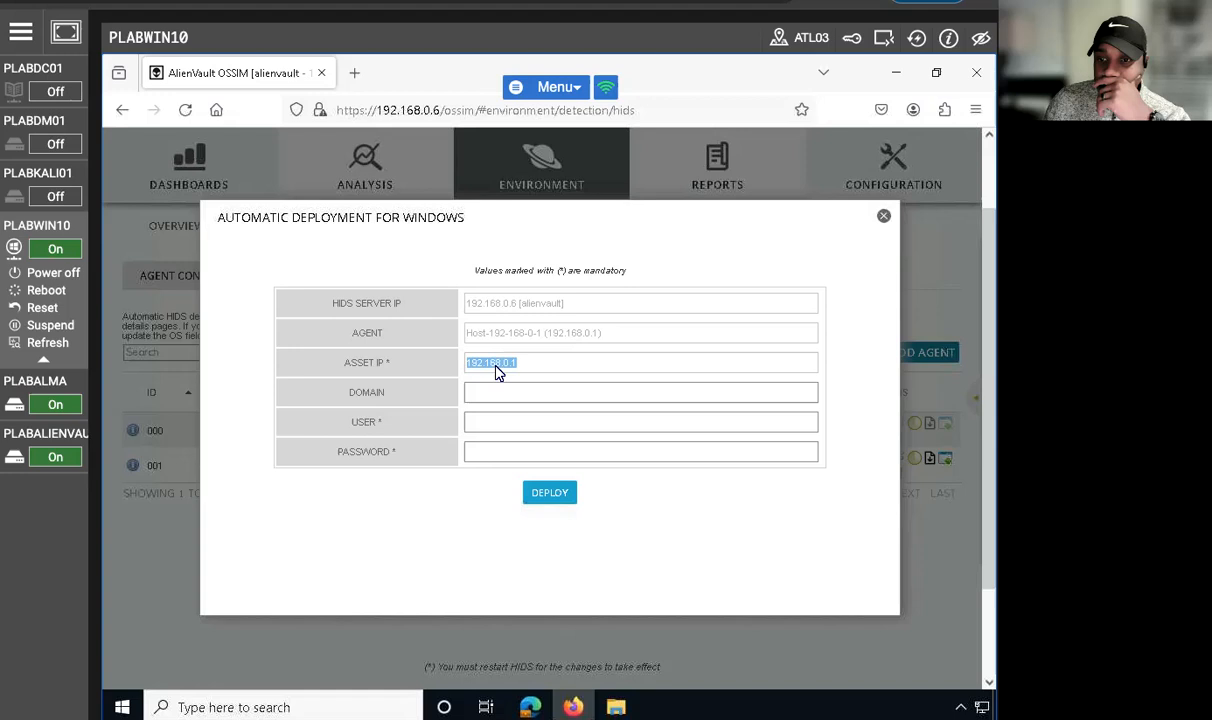
pyautogui.click(498, 393)
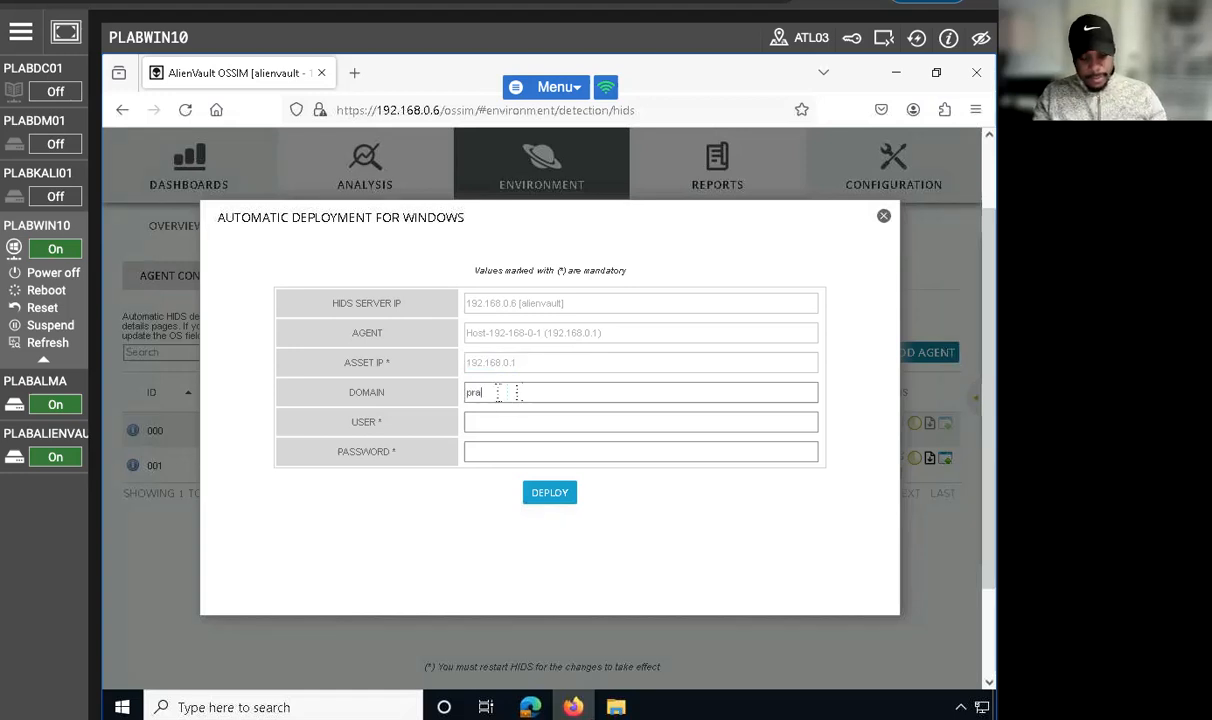
pyautogui.write('practice')
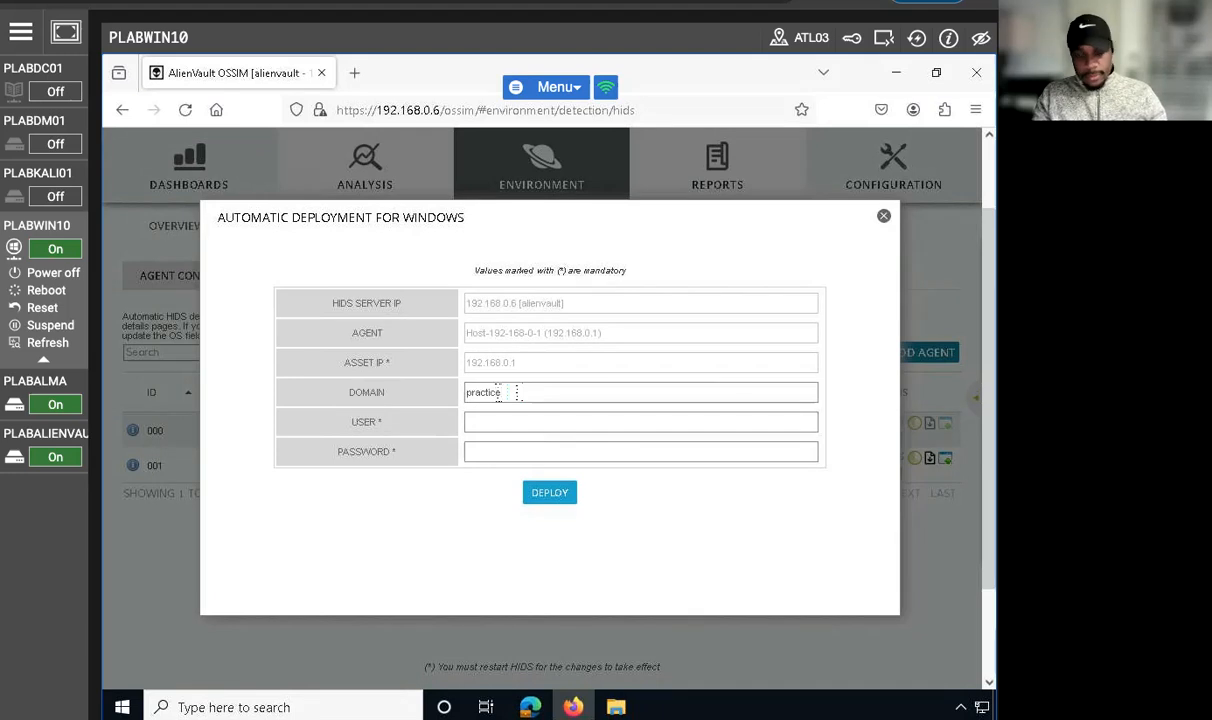
pyautogui.write('labs.com')
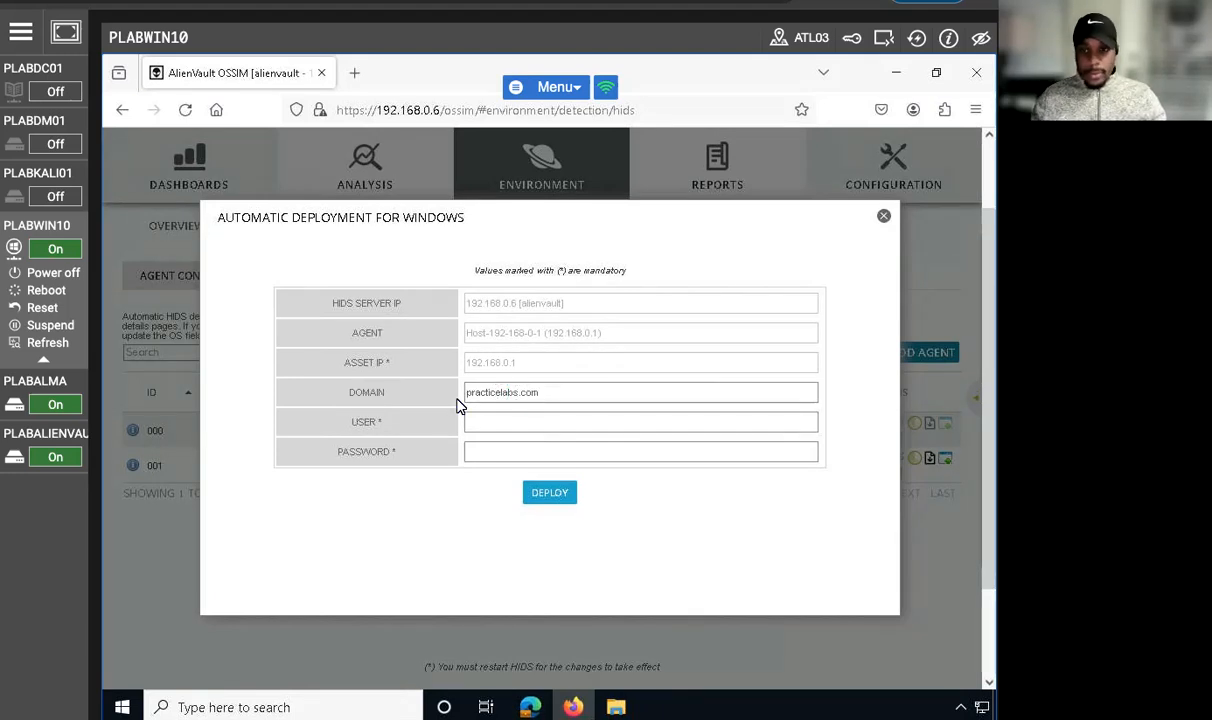
pyautogui.write('Adminsi')
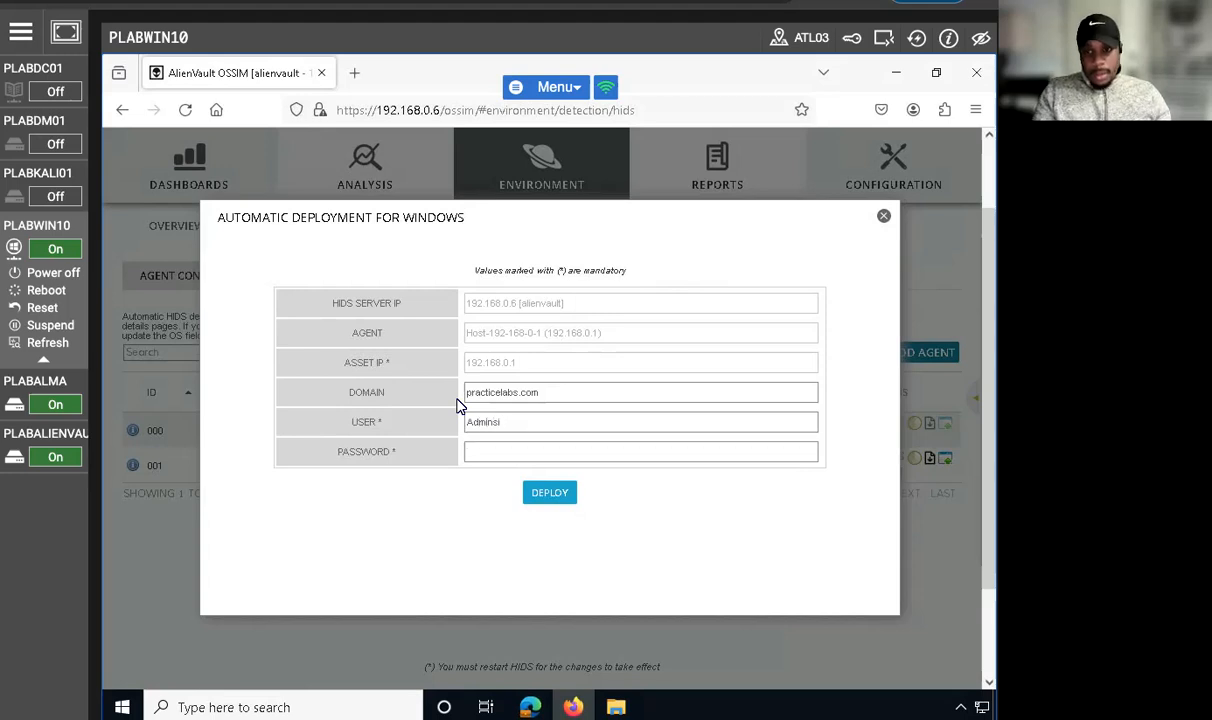
pyautogui.press('BackSpace')
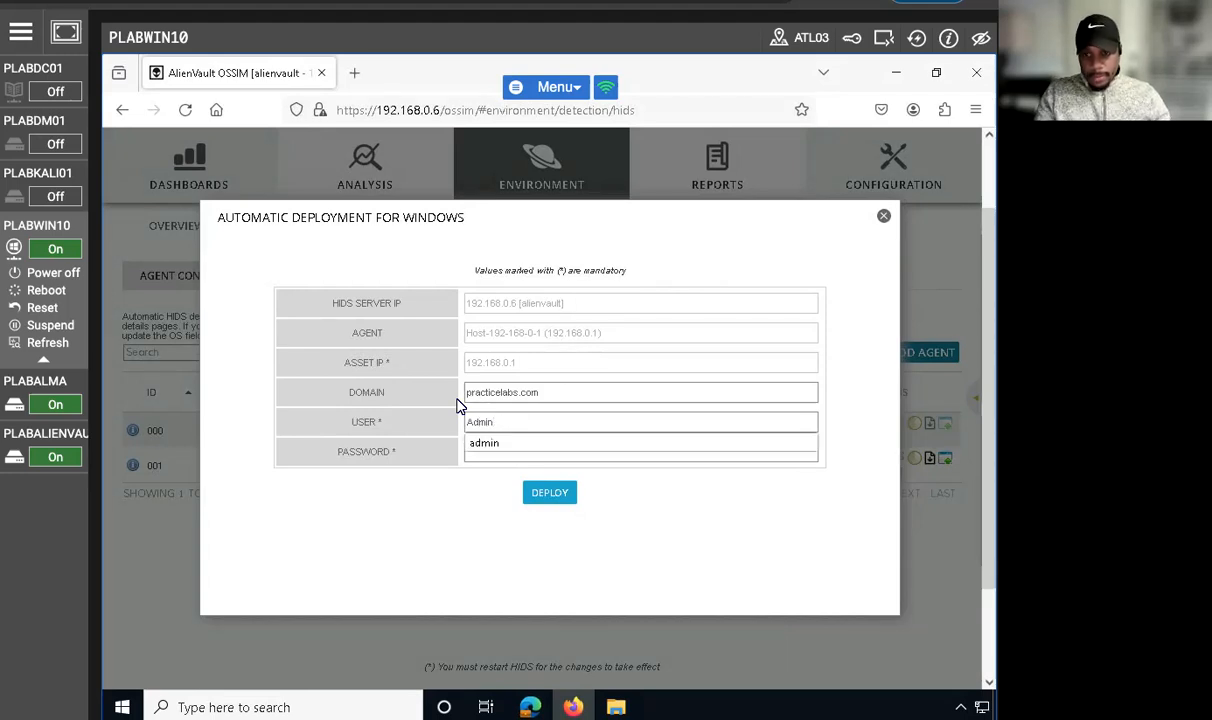
pyautogui.write('istrator')
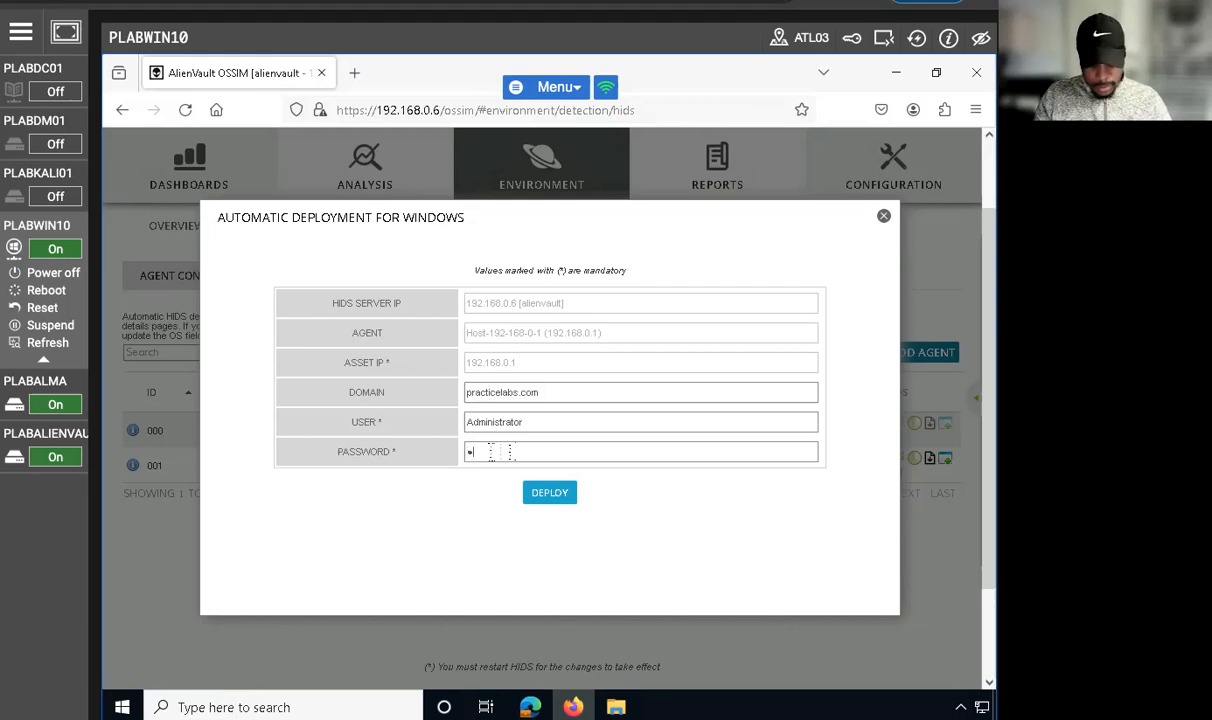
# Step: Fill in the account password, try again to deploy the HIDS agent to 192.168.0.1, and dismiss the error notice
pyautogui.write('w0')
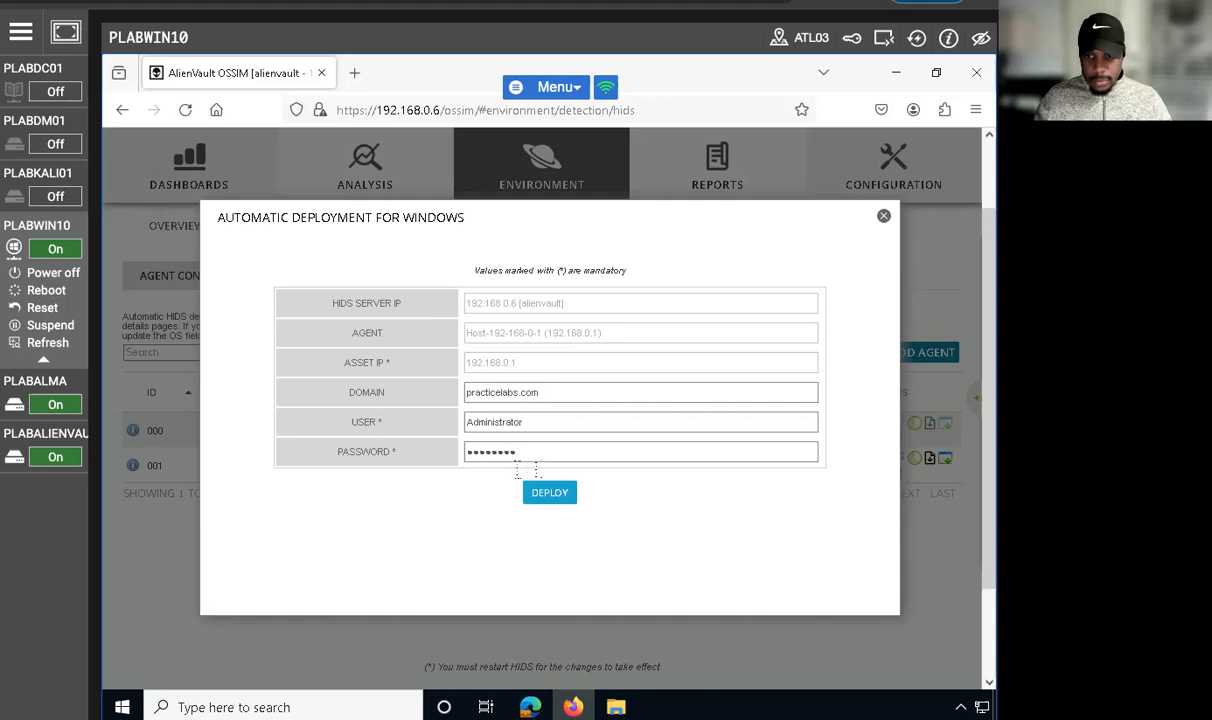
pyautogui.click(549, 492)
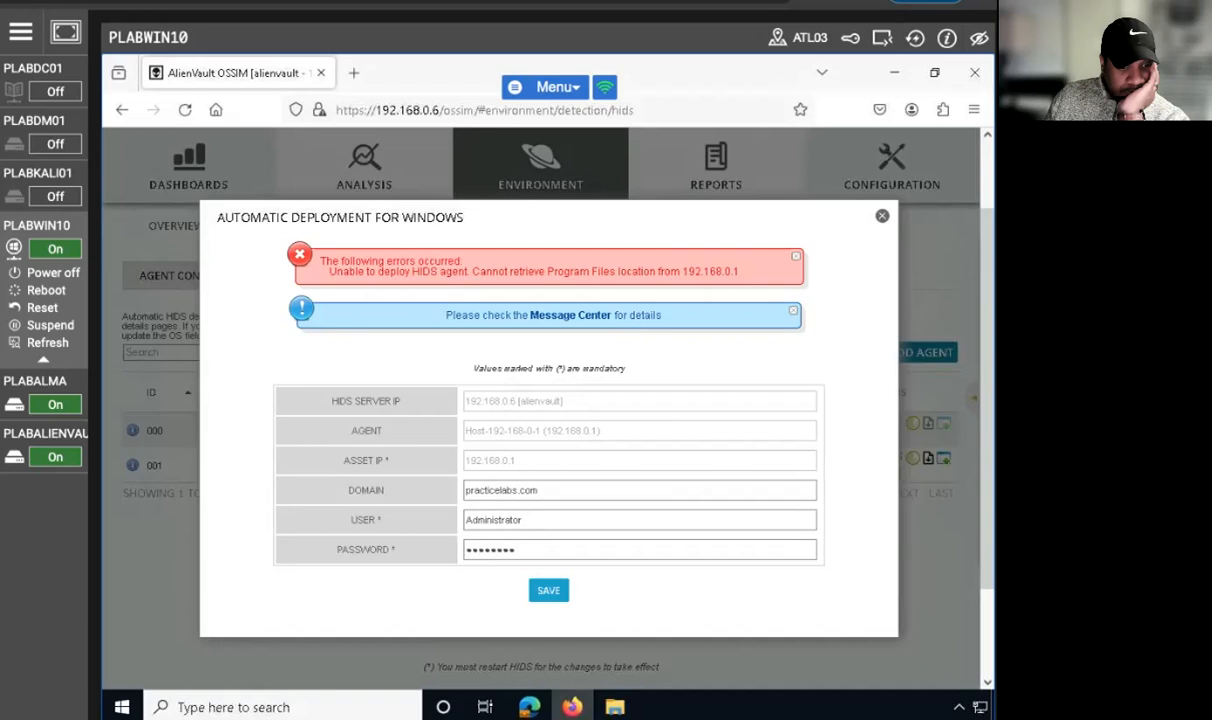
pyautogui.click(795, 260)
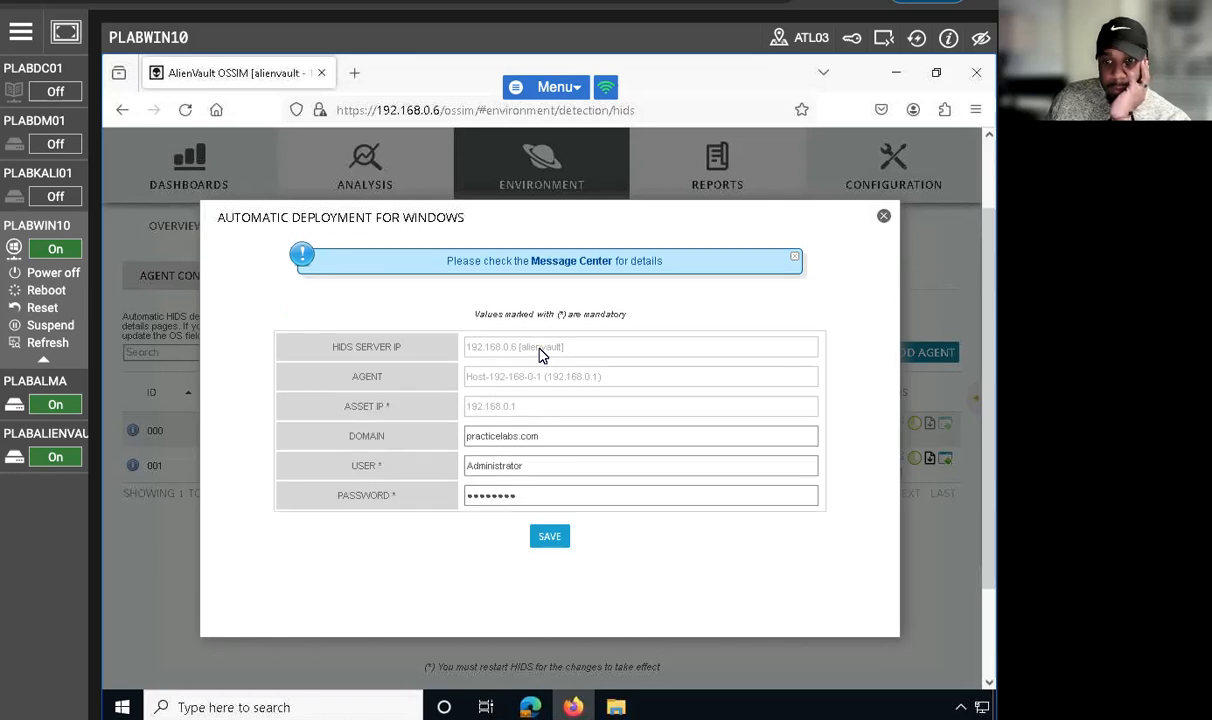
# Step: Switch to Microsoft Edge, open the SIEM security events under Analysis, and filter them to Last Week
pyautogui.click(19, 12)
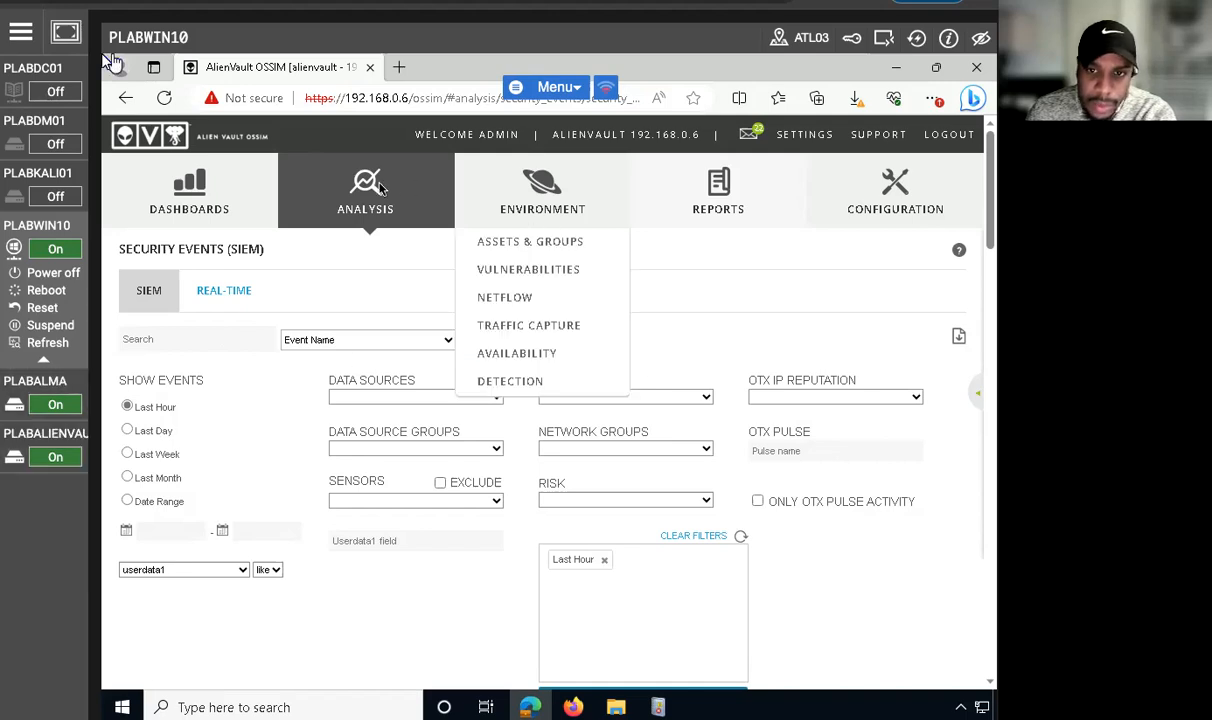
pyautogui.moveTo(353, 192)
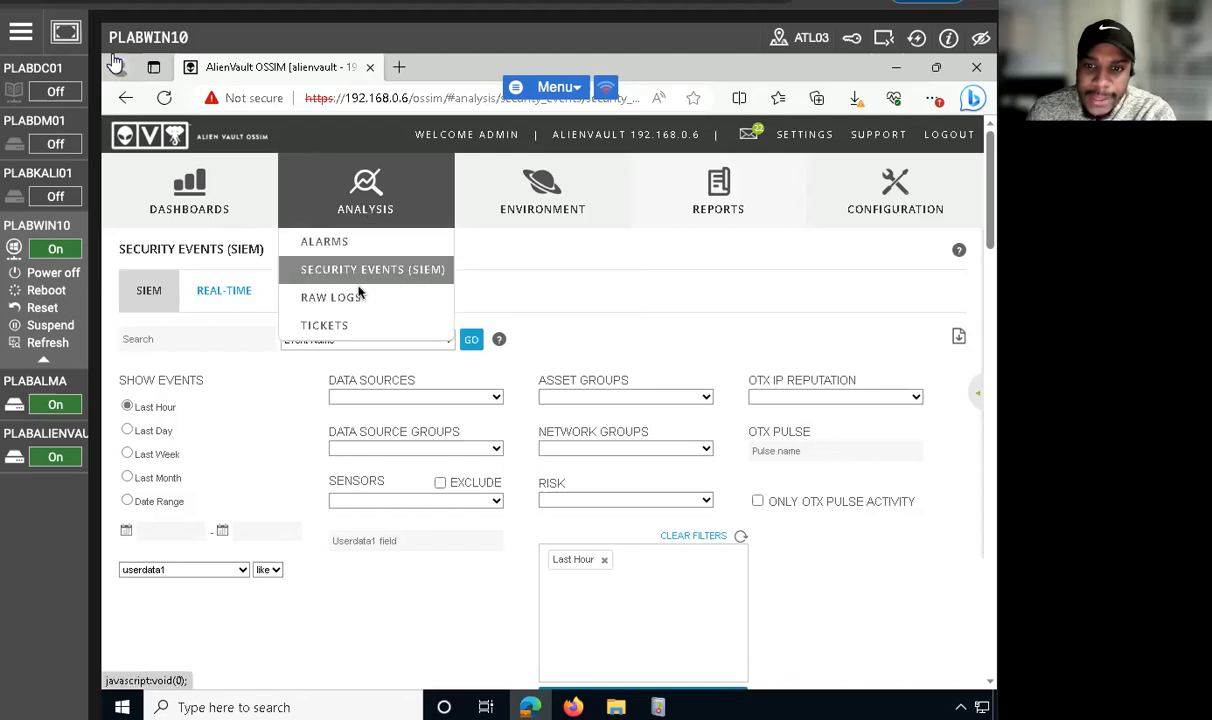
pyautogui.click(409, 270)
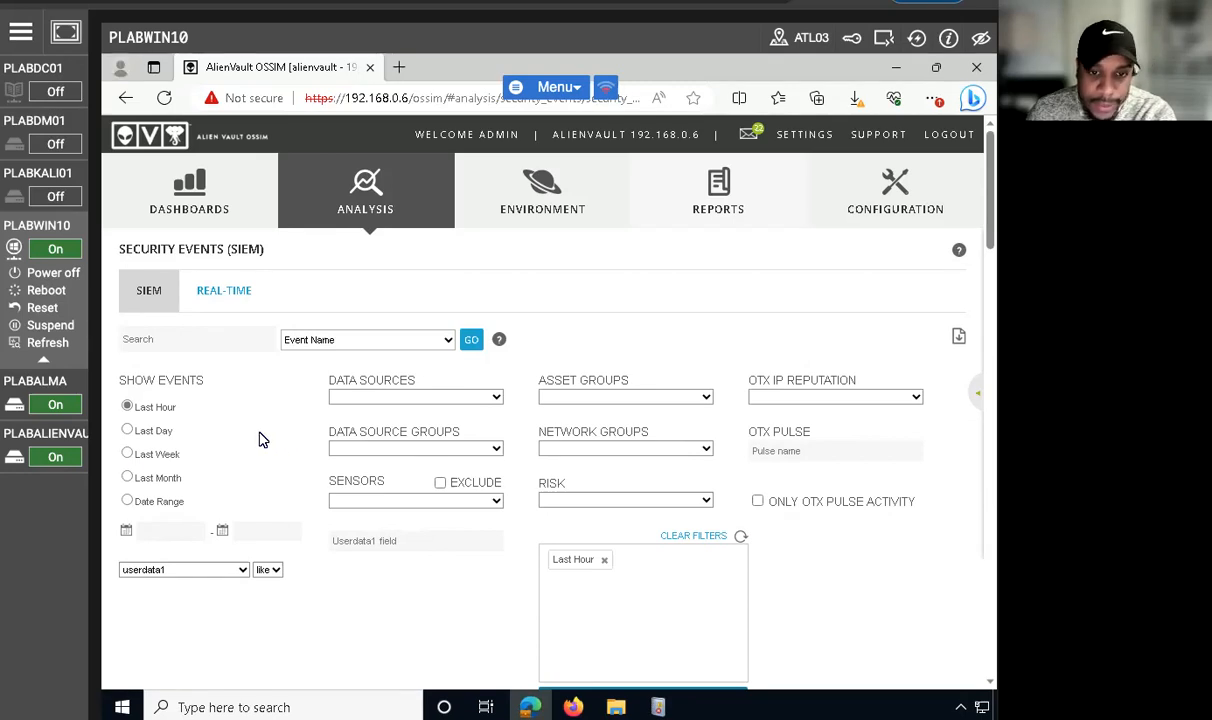
pyautogui.click(127, 430)
pyautogui.click(127, 455)
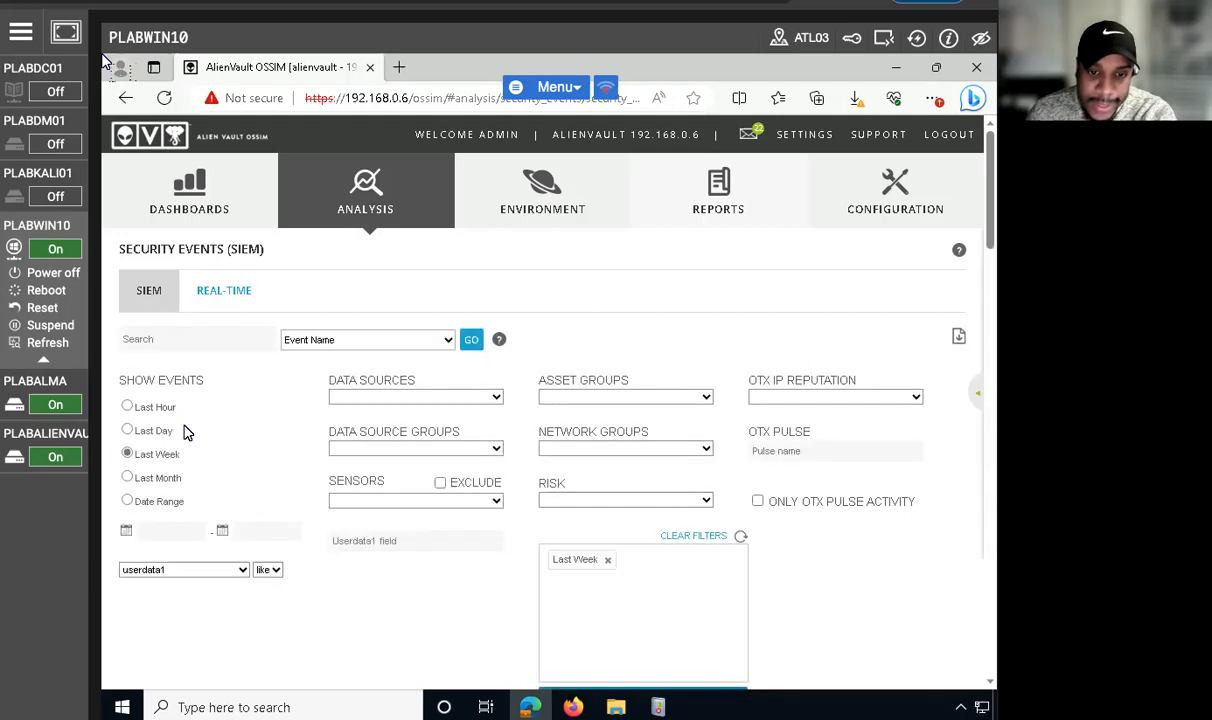